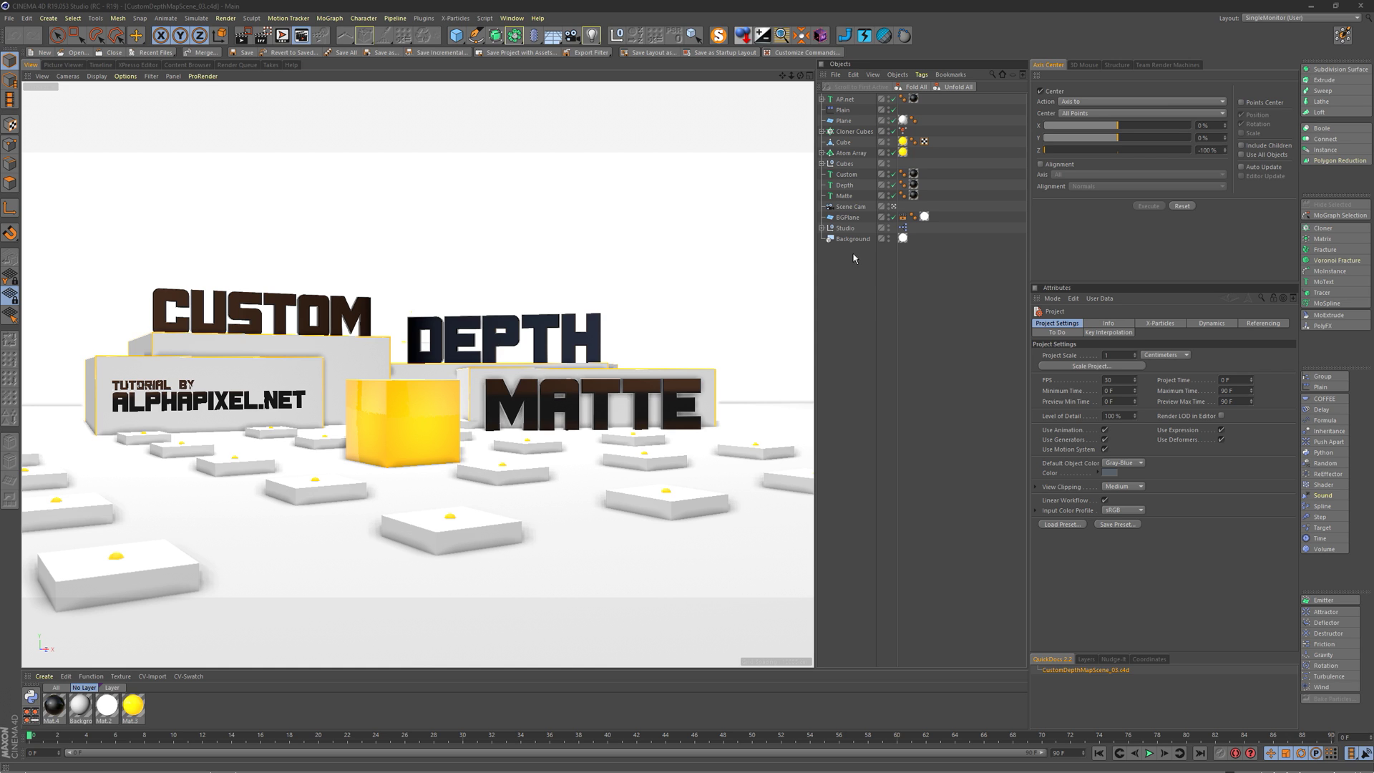
Group all scene objects under a new Null and move the Mat.4 texture tag onto it.
left_click_drag(856, 271, 833, 96)
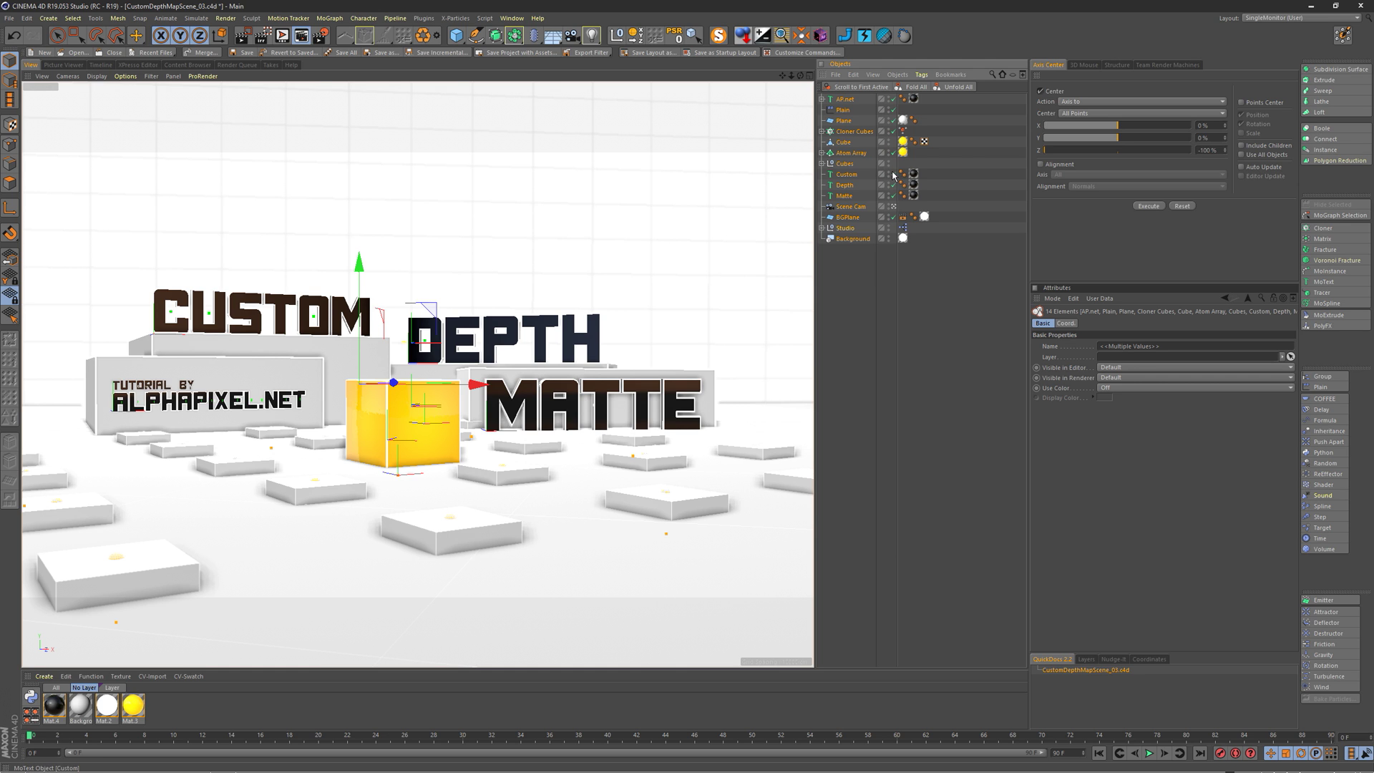
key("alt+g")
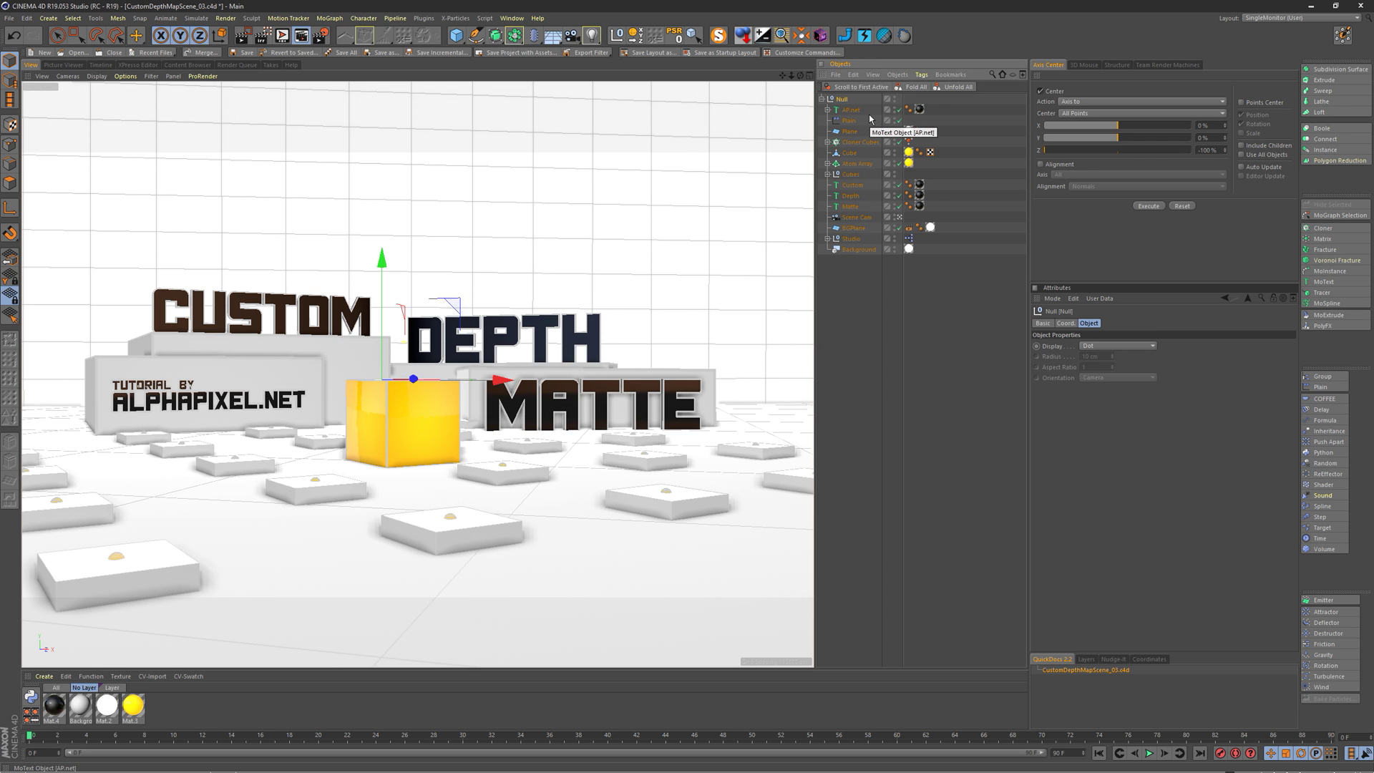
left_click(919, 109)
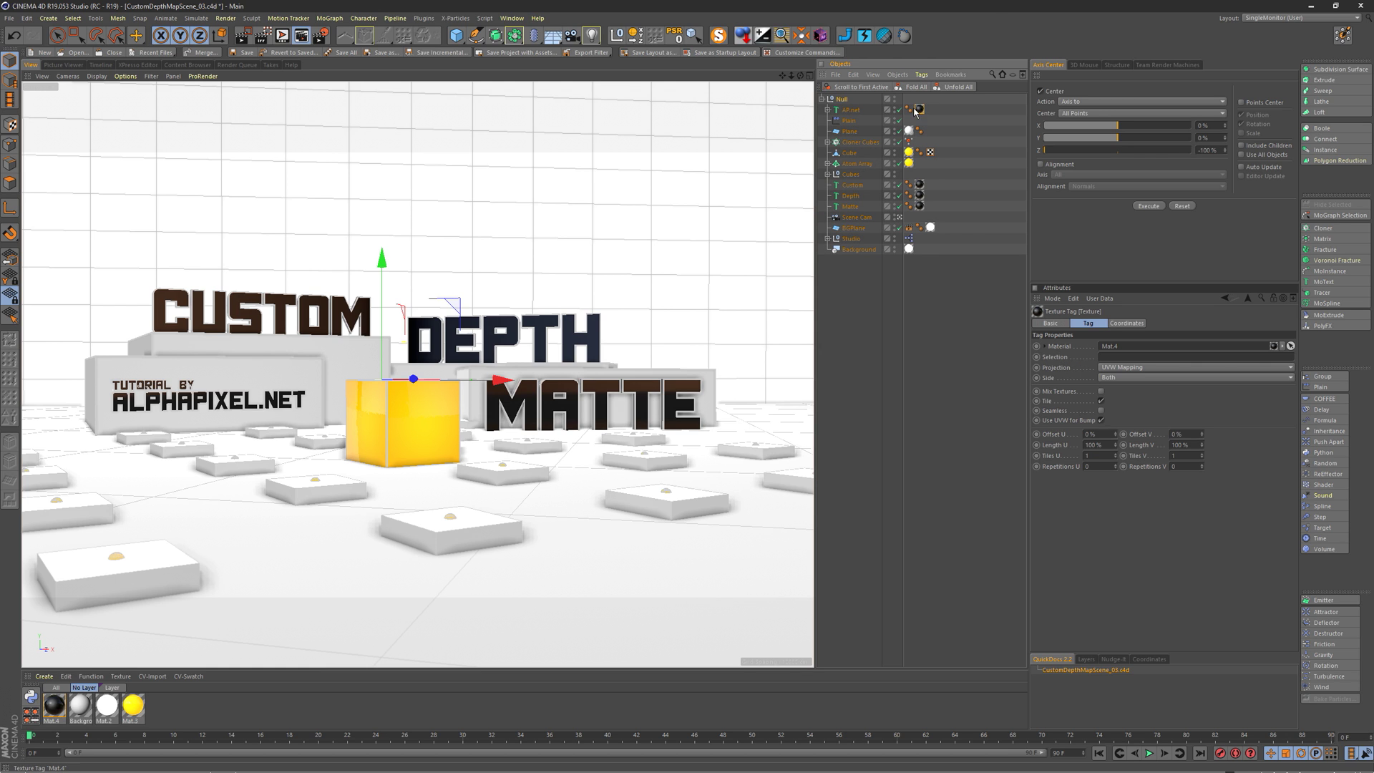
left_click_drag(920, 111, 909, 100)
Select all identical texture tags on the child objects and delete them.
right_click(909, 100)
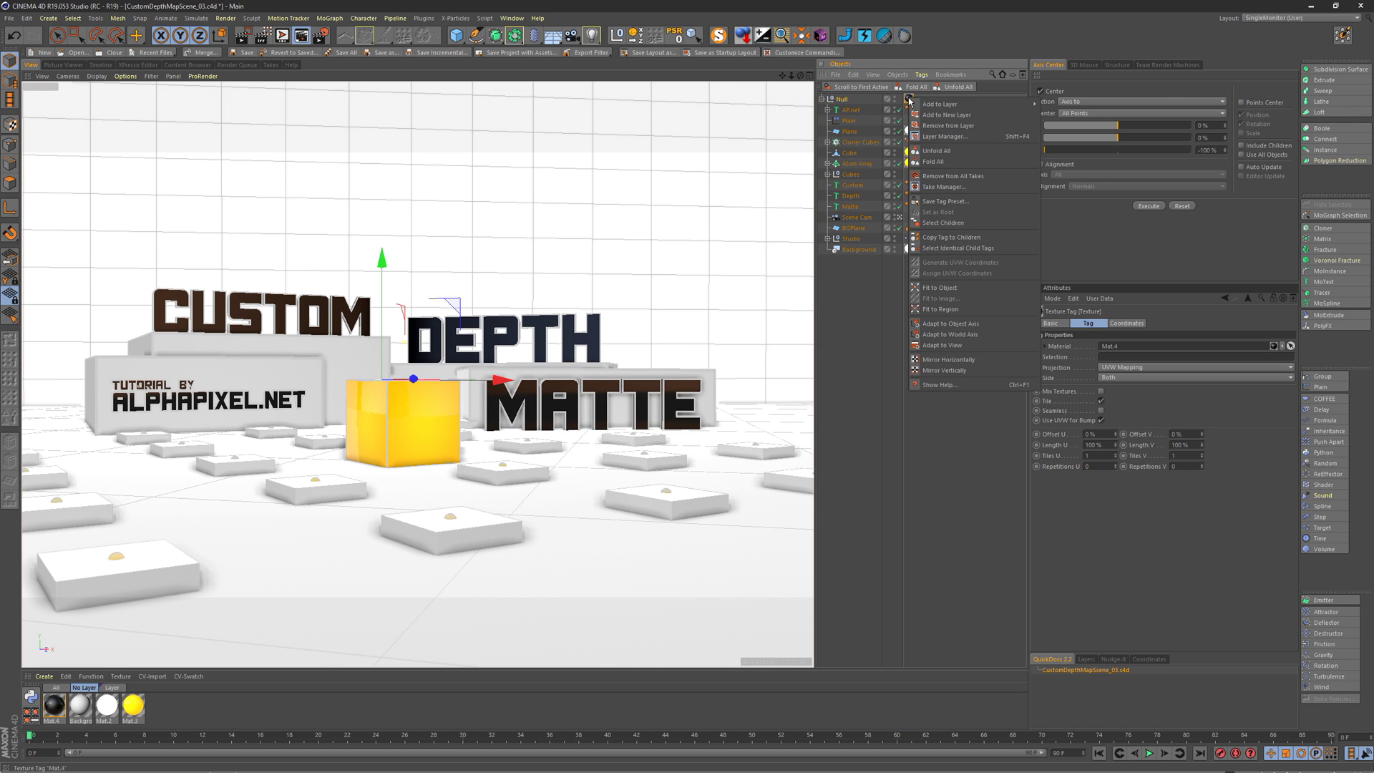
left_click(959, 248)
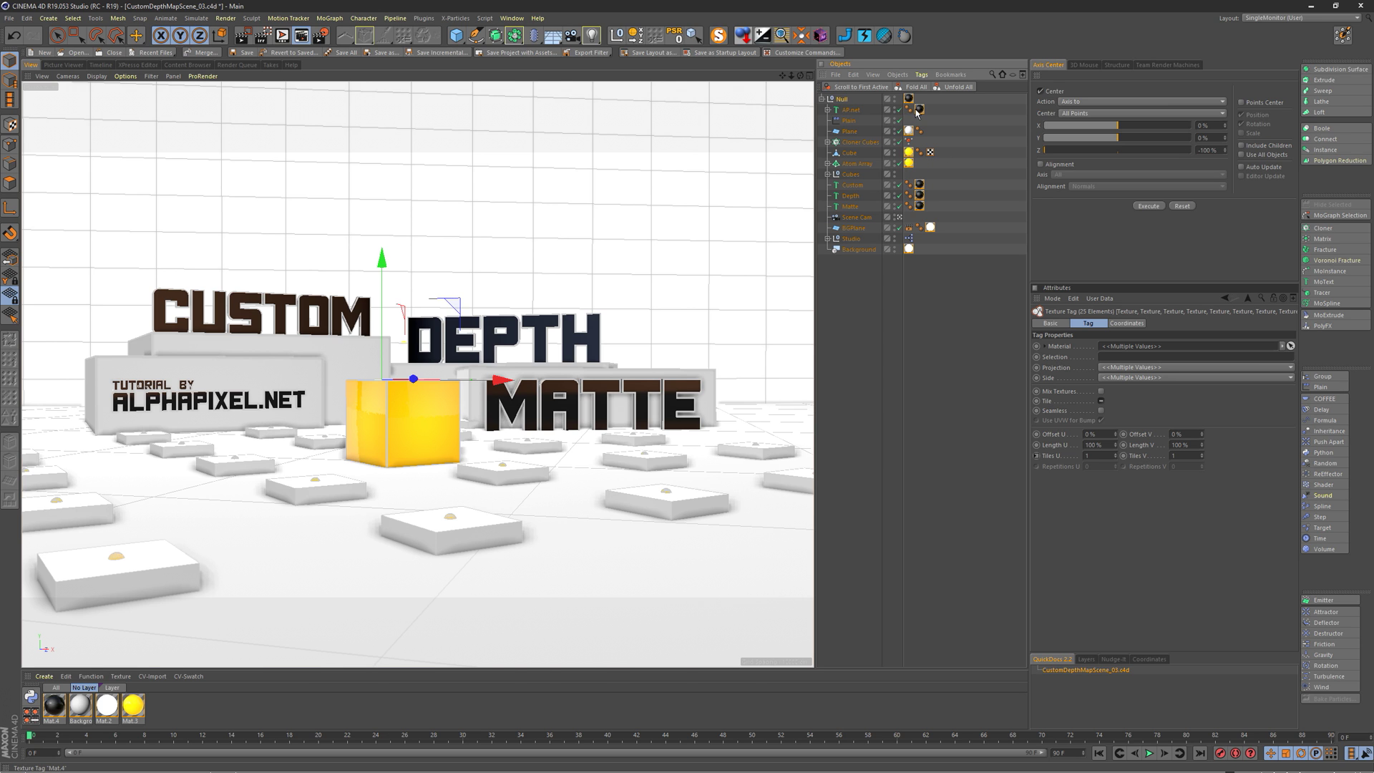
key("Delete")
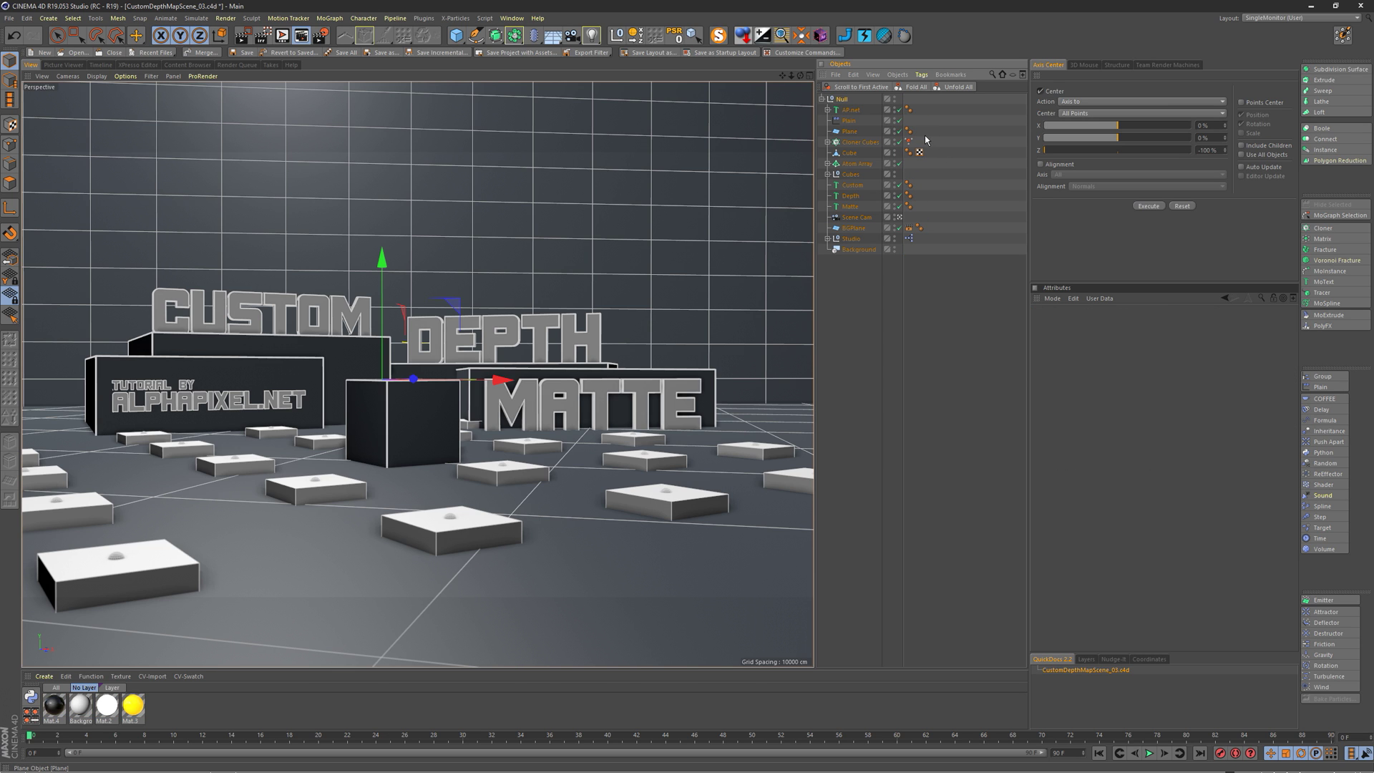
Undo the deletion to restore the texture tags and set up the Hide and Seek window.
key("ctrl+z")
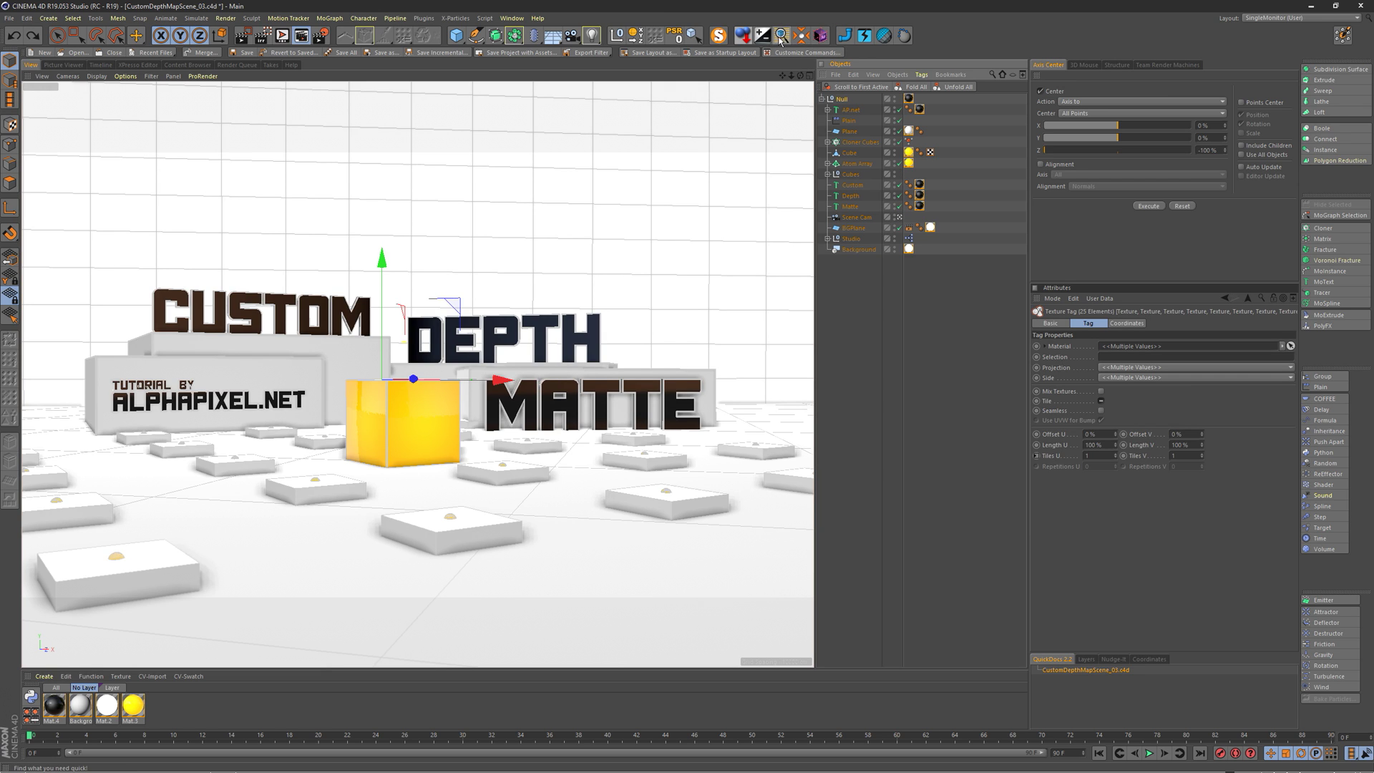
left_click(782, 36)
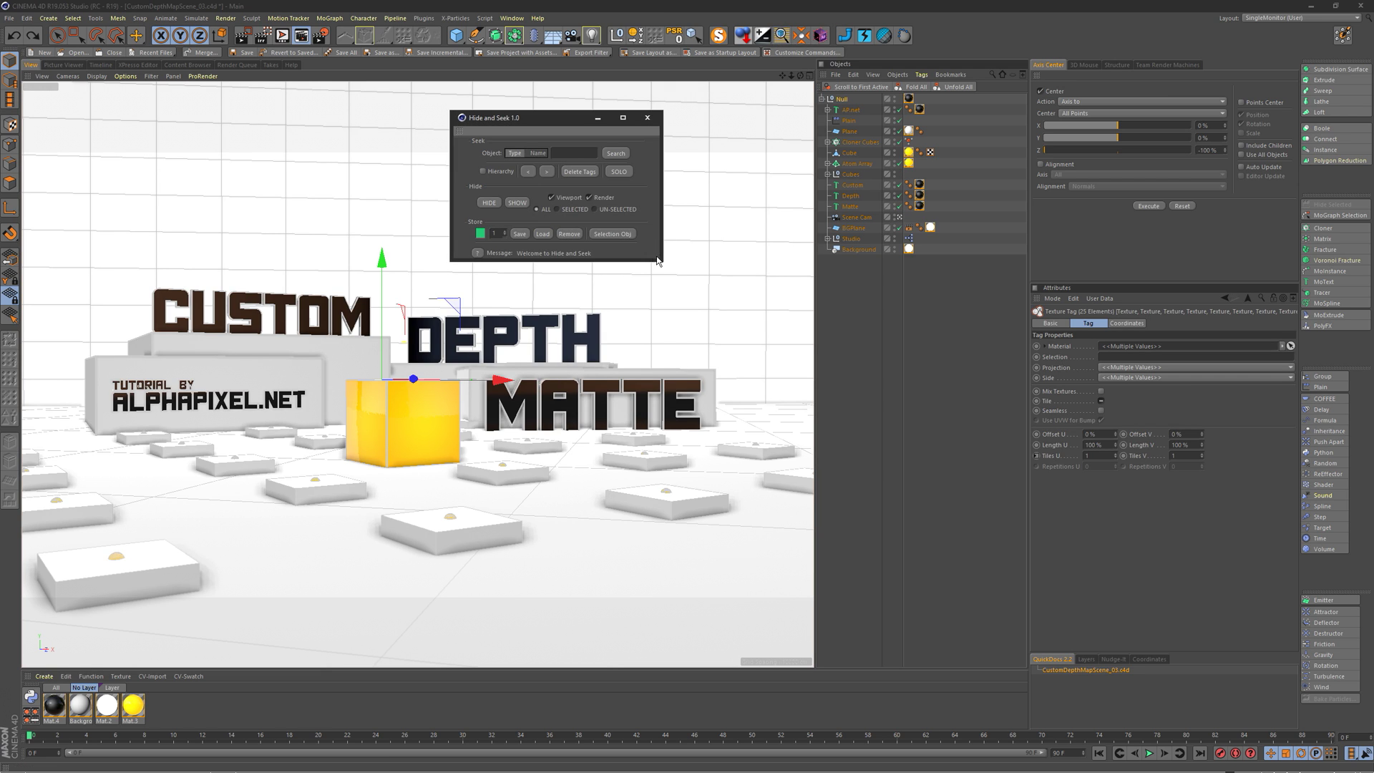
left_click_drag(660, 260, 646, 229)
left_click_drag(570, 127, 588, 113)
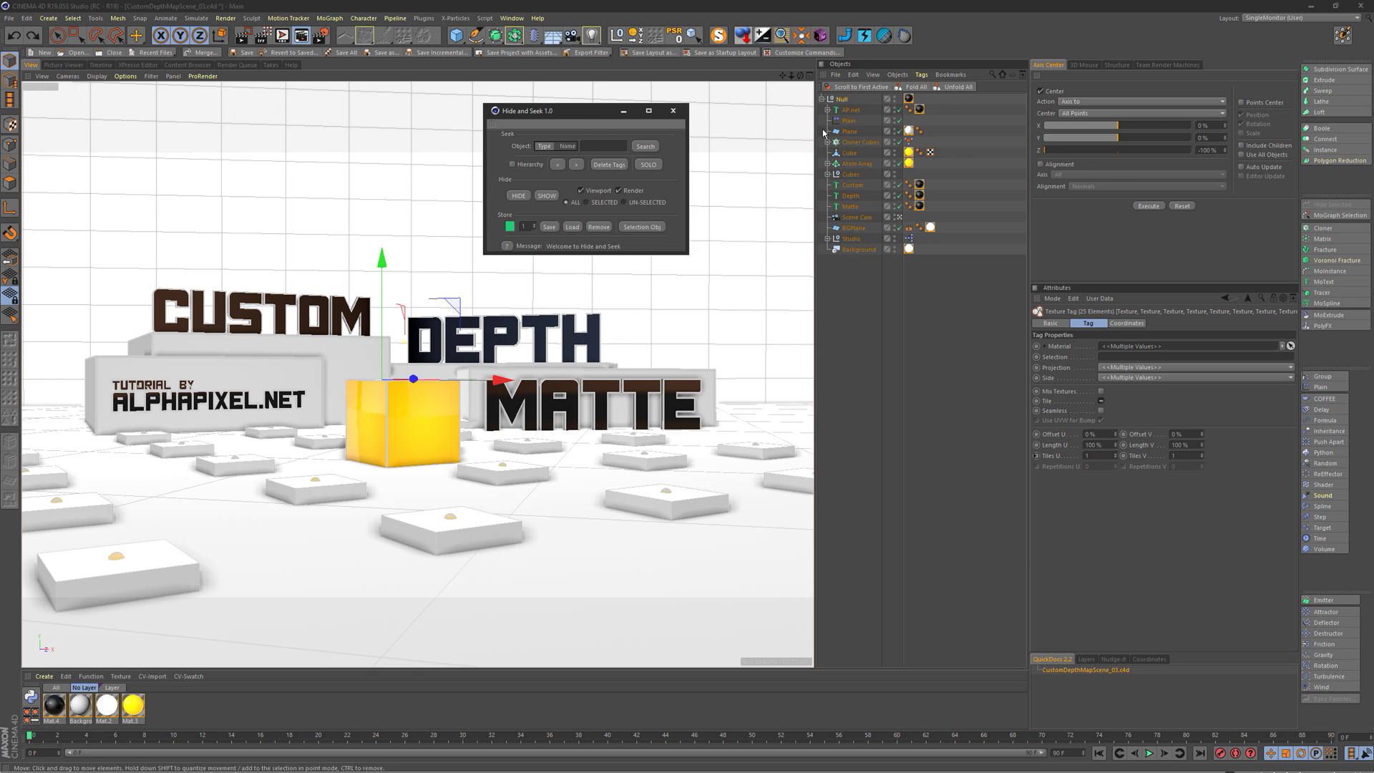
Search Hide and Seek for 'texture tags' and delete all 25 found tags.
left_click(964, 164)
left_click(600, 146)
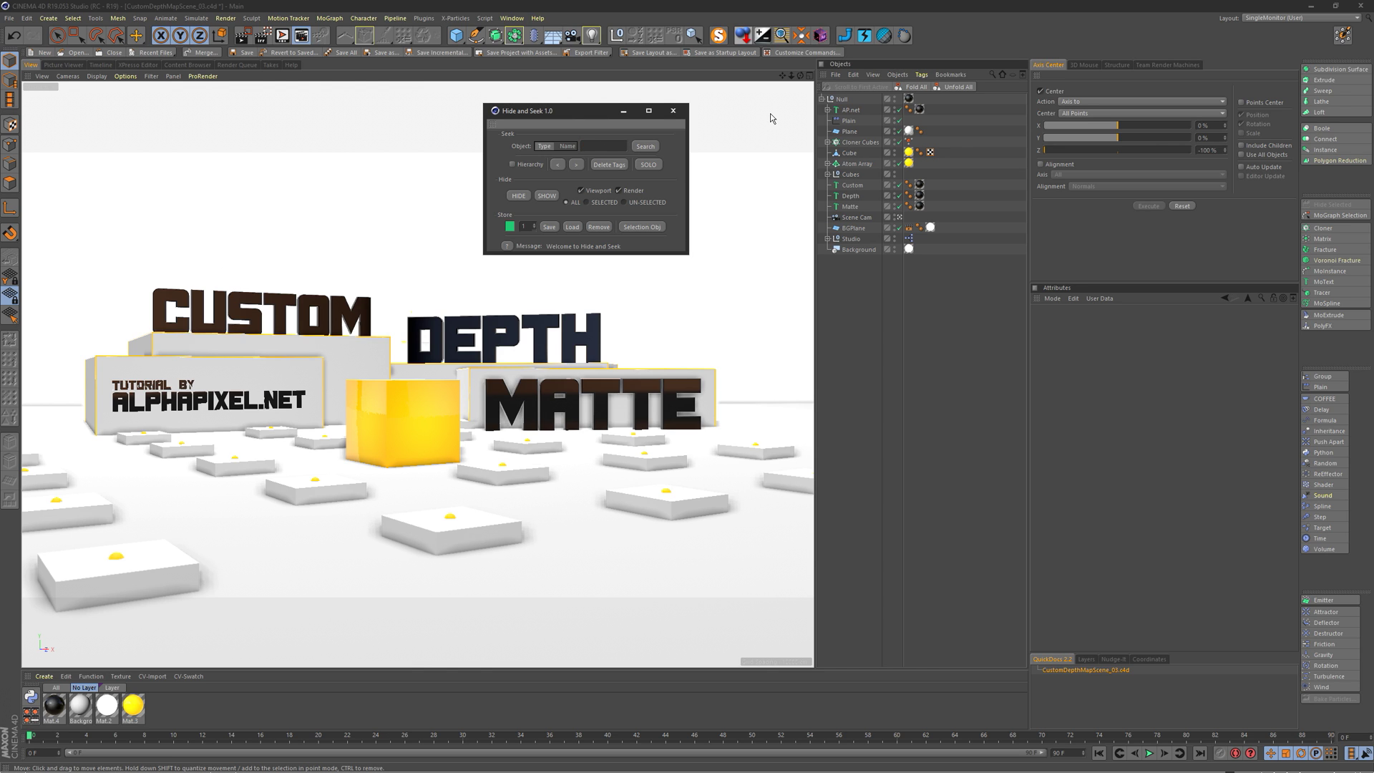
type("texture tags")
key("Return")
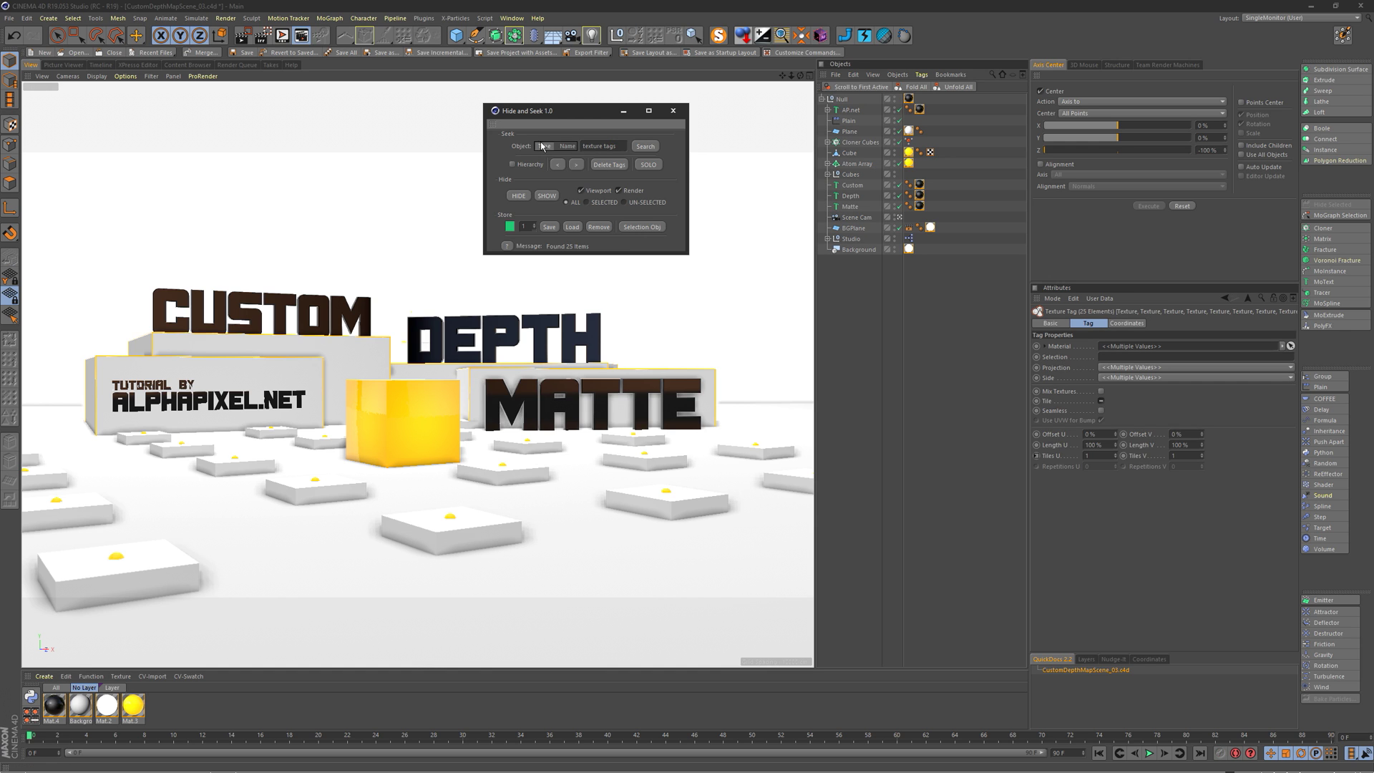
left_click(605, 167)
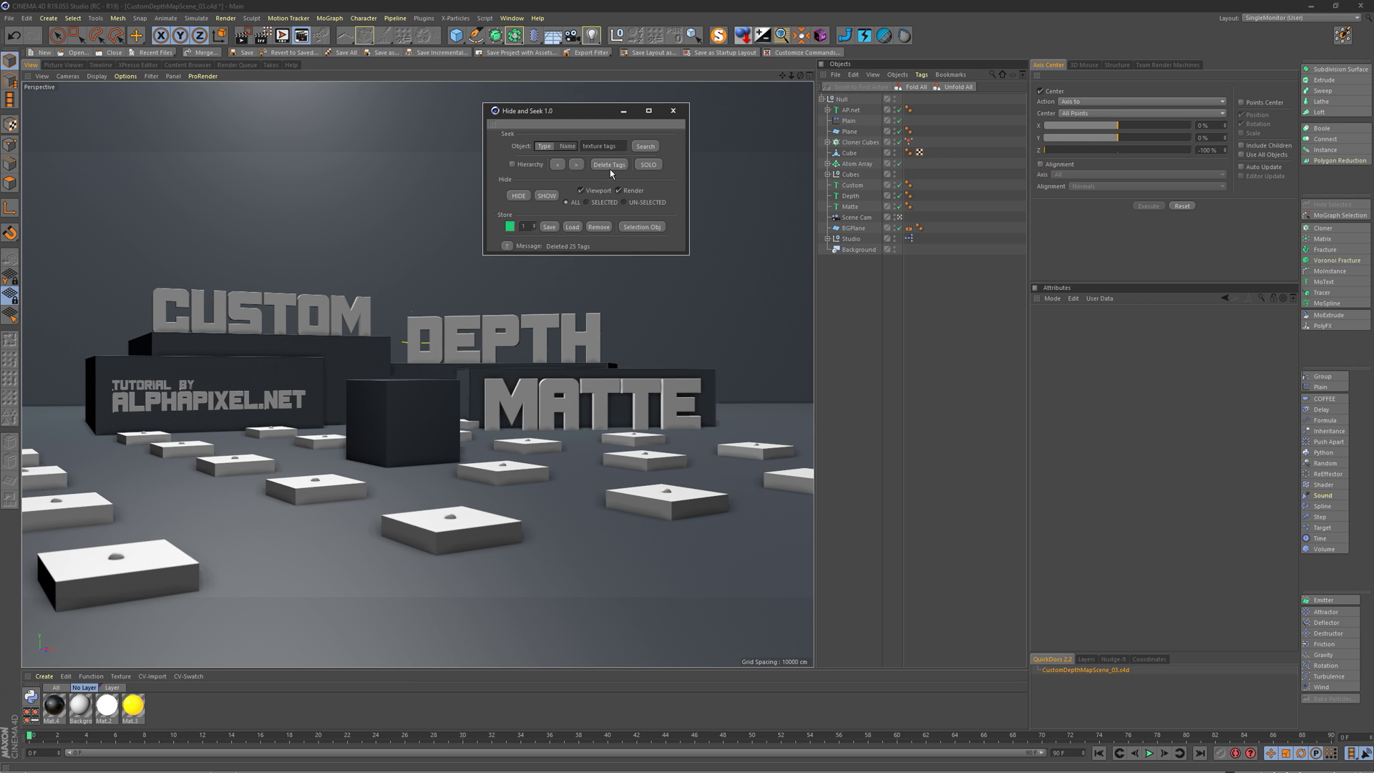
left_click(674, 112)
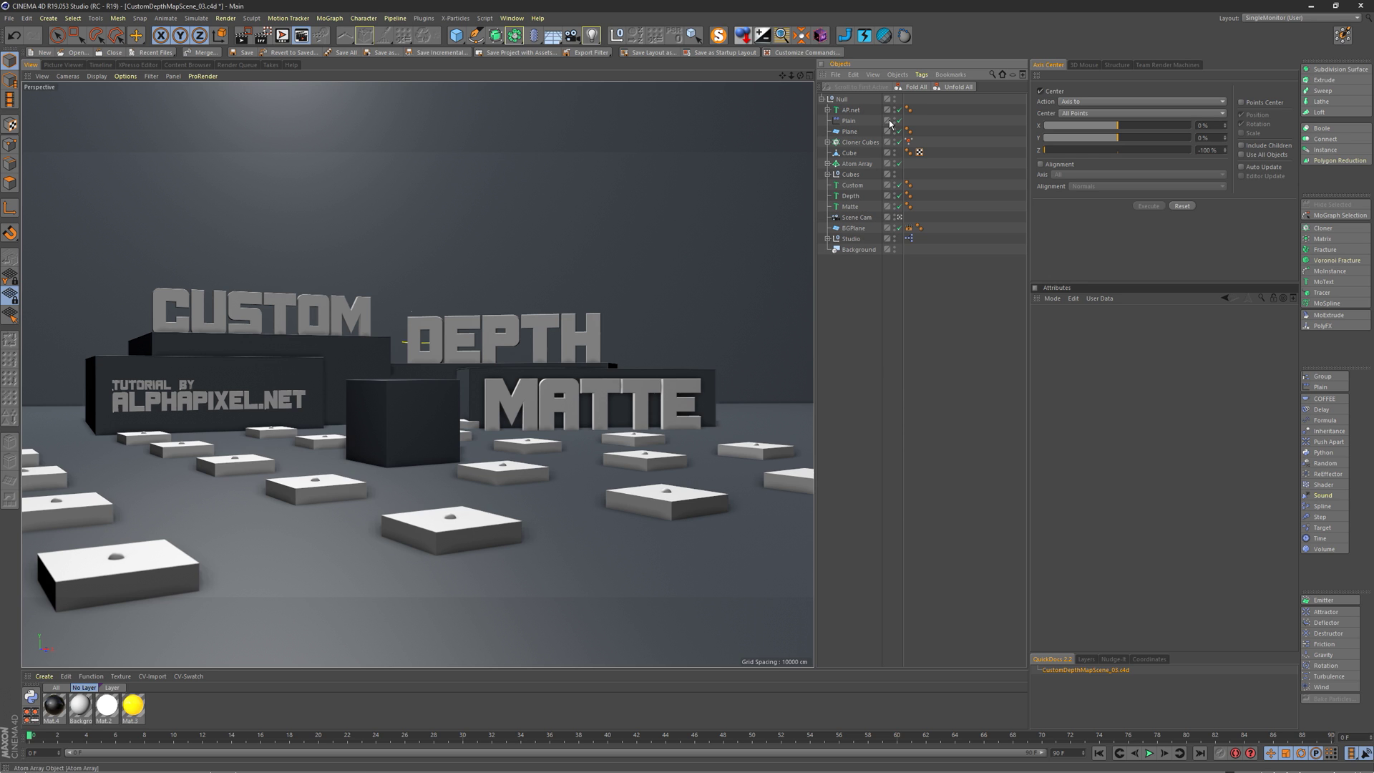
Create a new material, Mat, apply it to the Null and open it for editing.
double_click(172, 718)
mouse_move(54, 709)
left_mouse_down()
mouse_move(344, 501)
mouse_move(773, 123)
mouse_move(847, 102)
left_mouse_up()
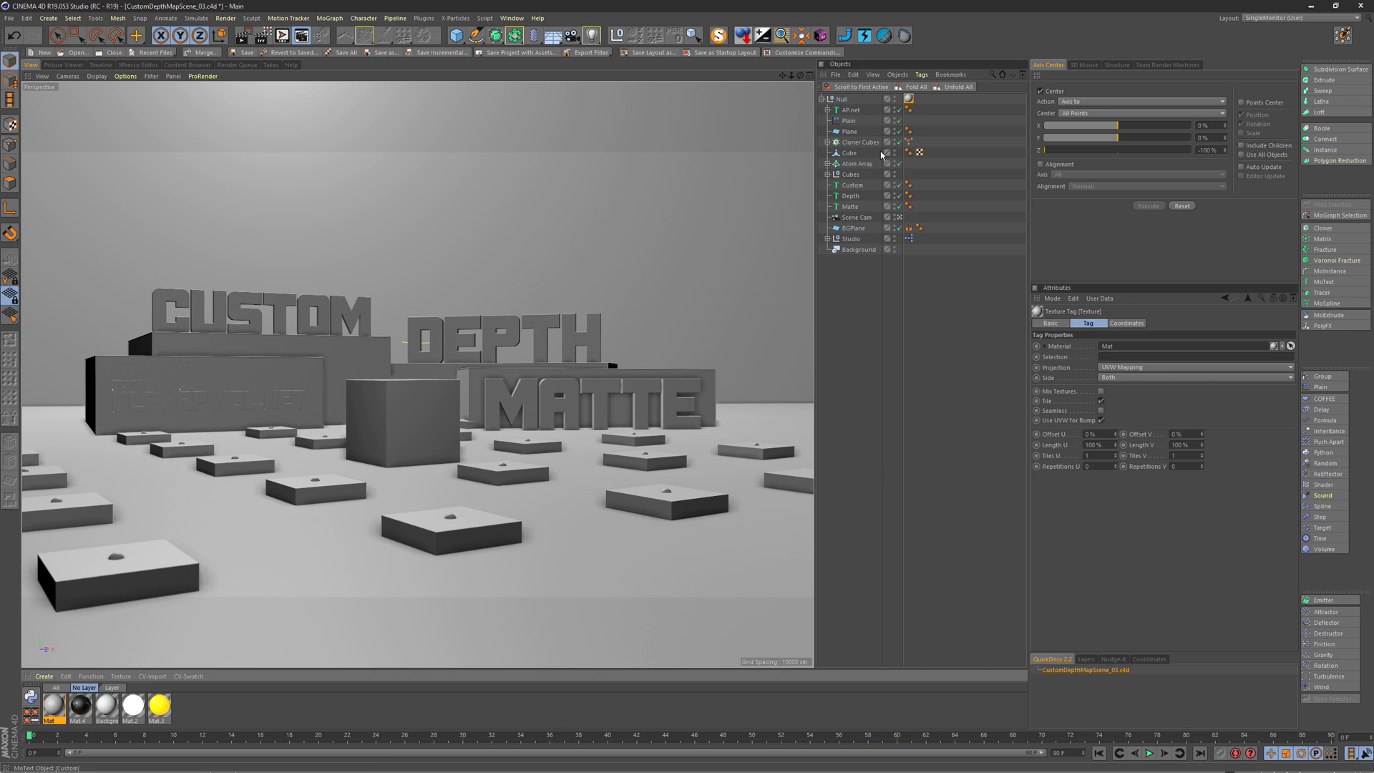
double_click(53, 714)
left_click_drag(363, 75, 903, 369)
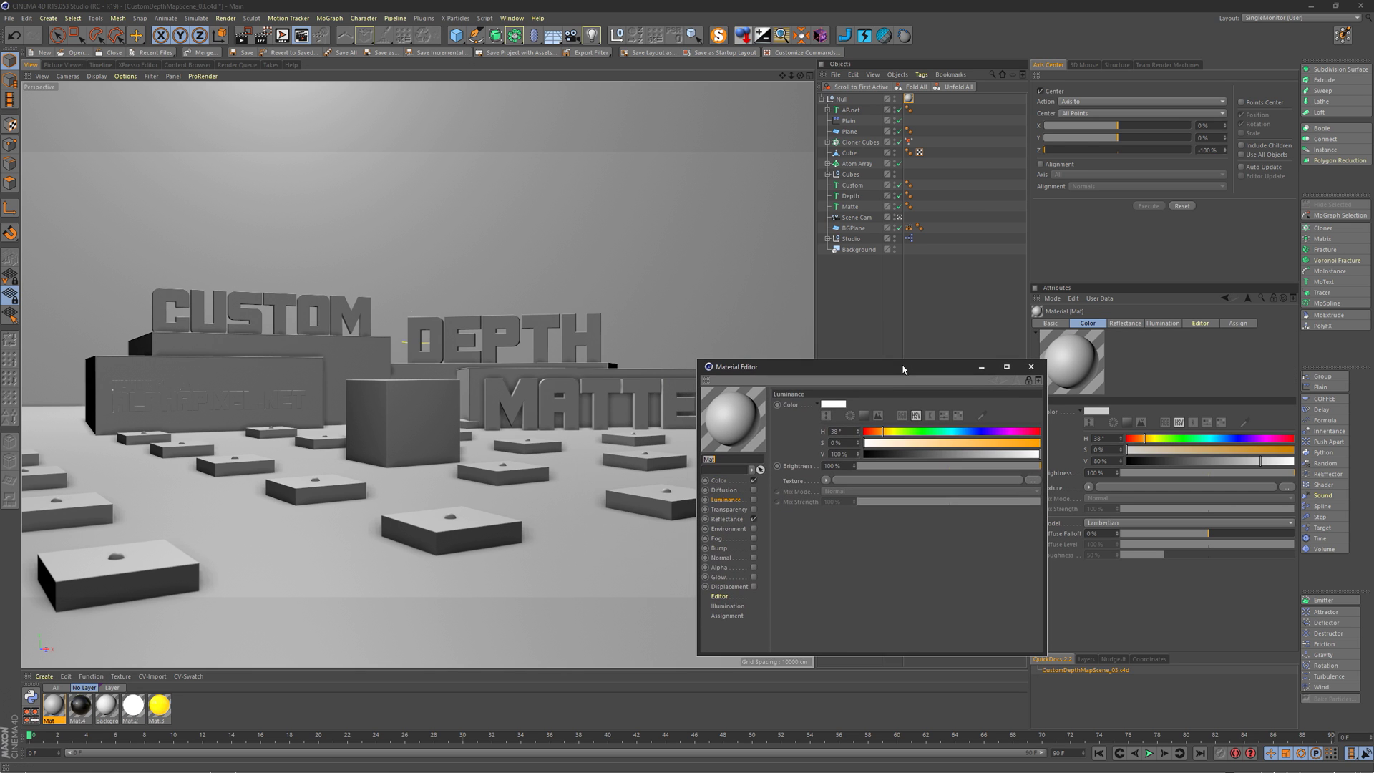
Disable Mat's Color and Reflectance channels and enable Luminance with a Gradient texture.
left_click(754, 480)
left_click(754, 518)
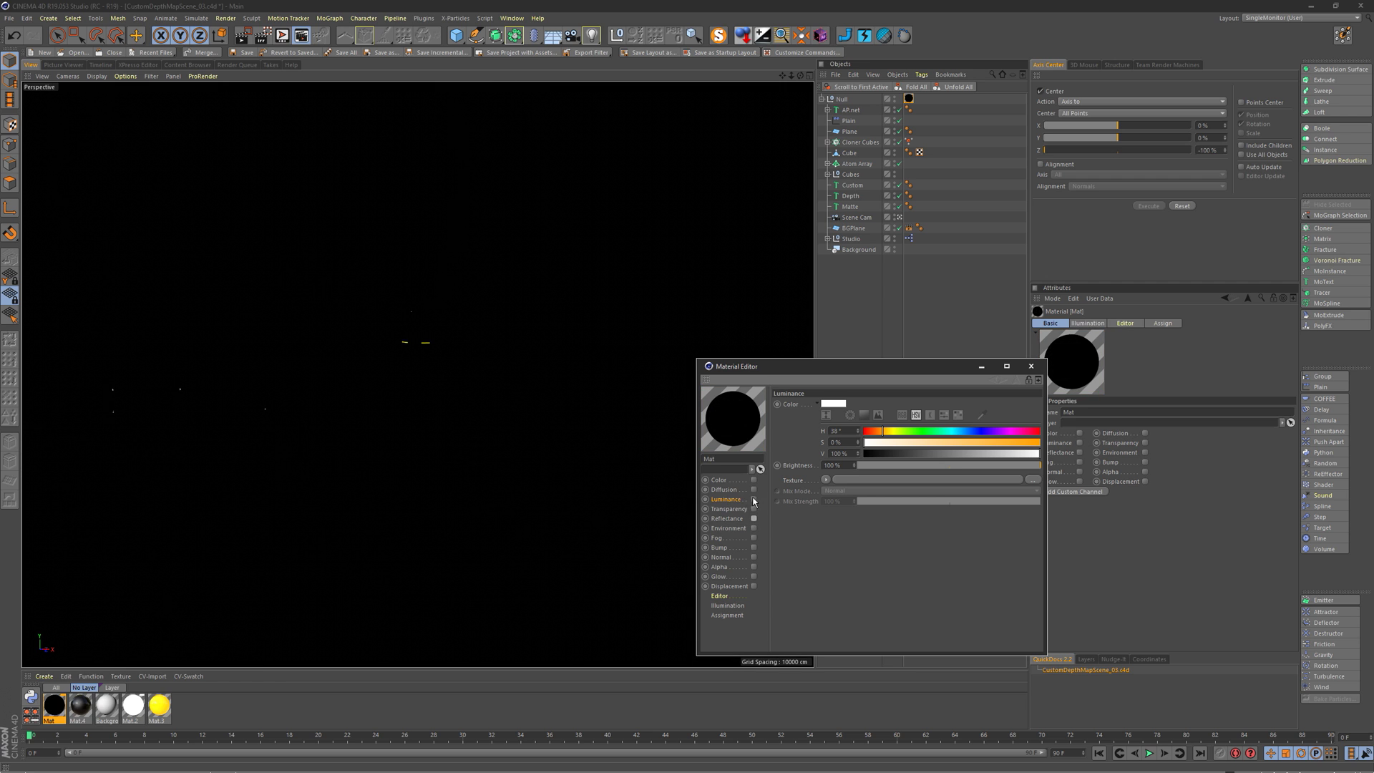
left_click(753, 499)
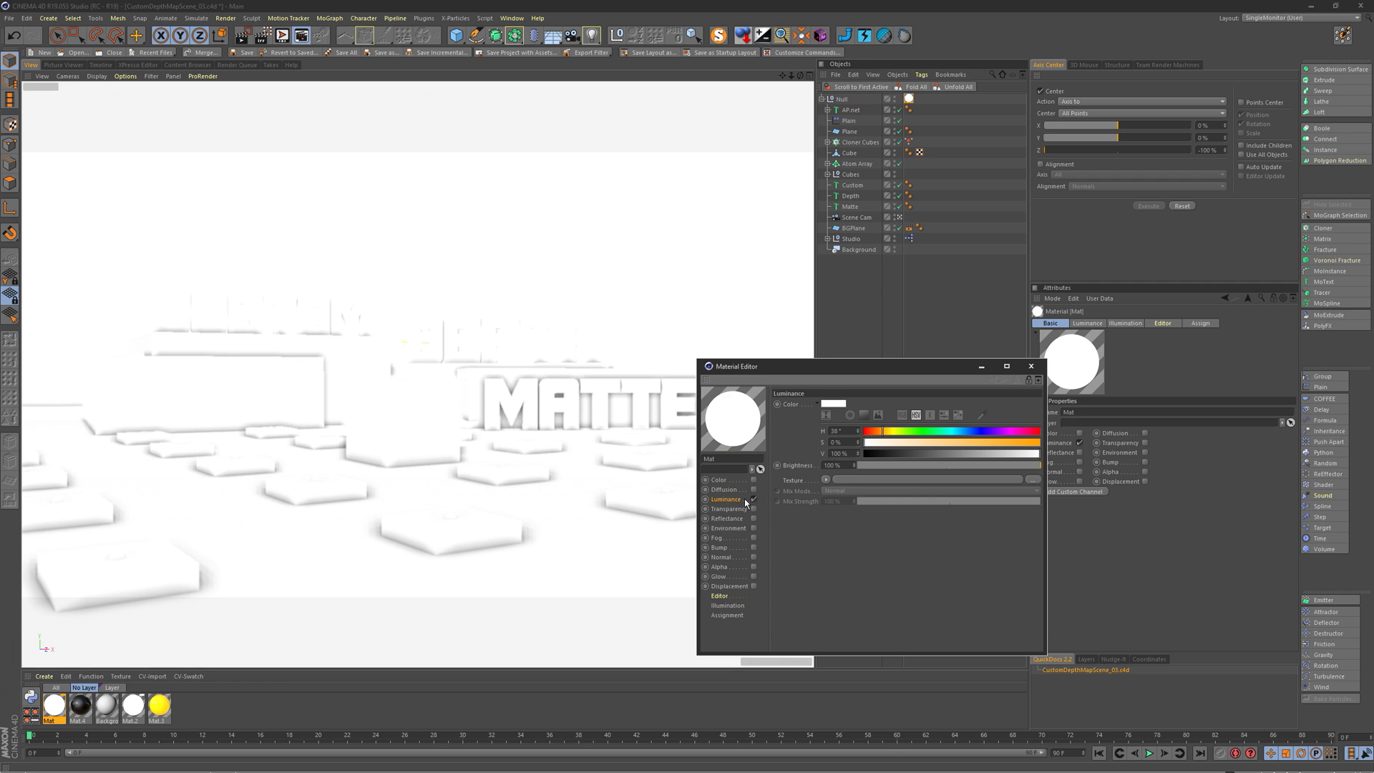
left_click(825, 480)
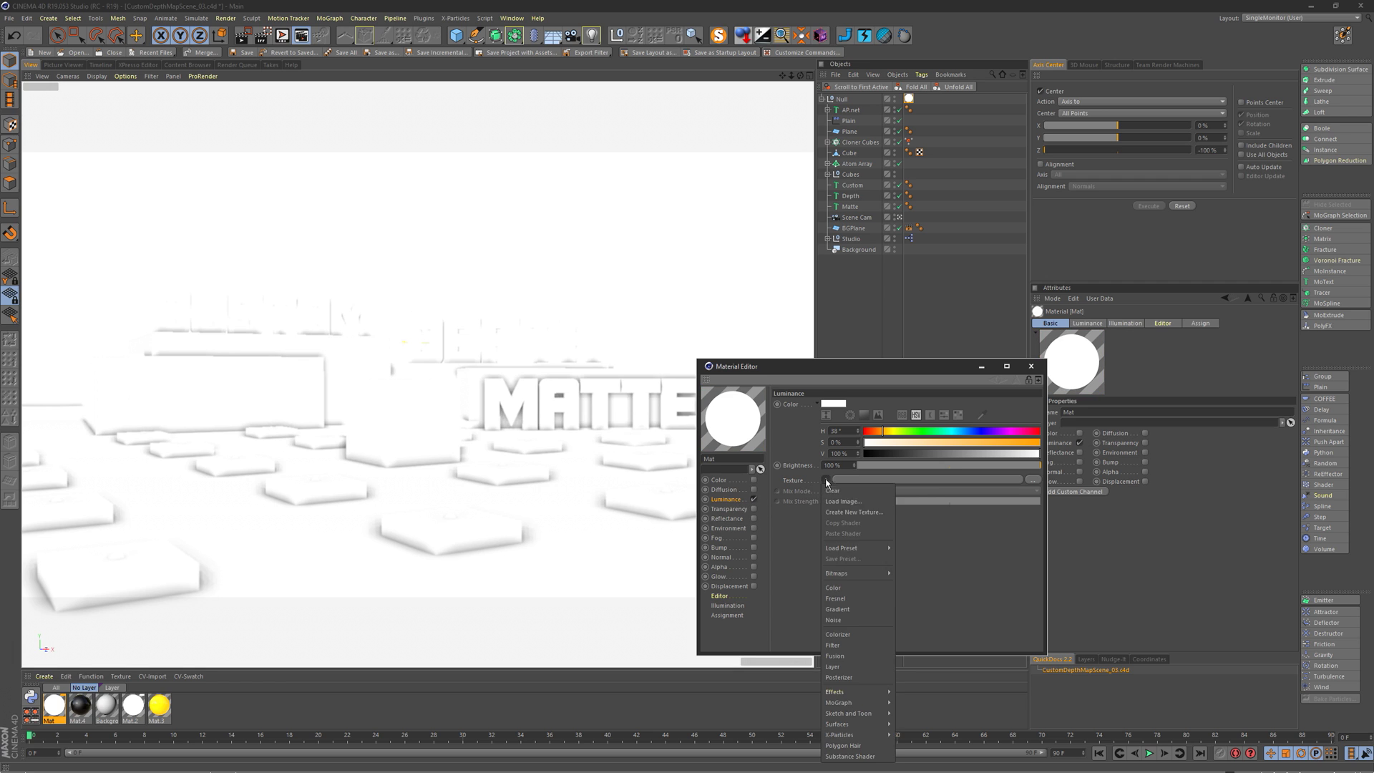
left_click(872, 609)
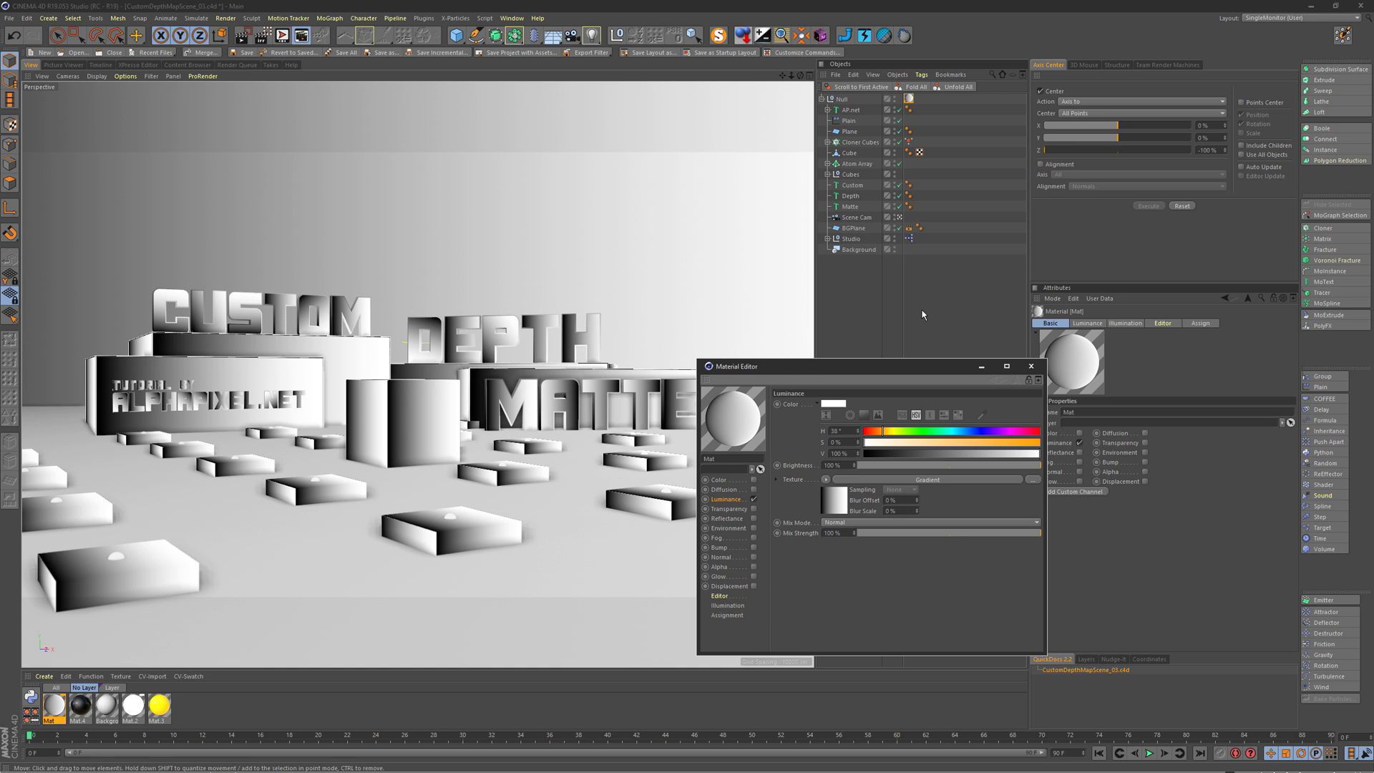
Set the Null's Mat texture tag projection to Flat and close the material editor.
left_click_drag(893, 372, 671, 343)
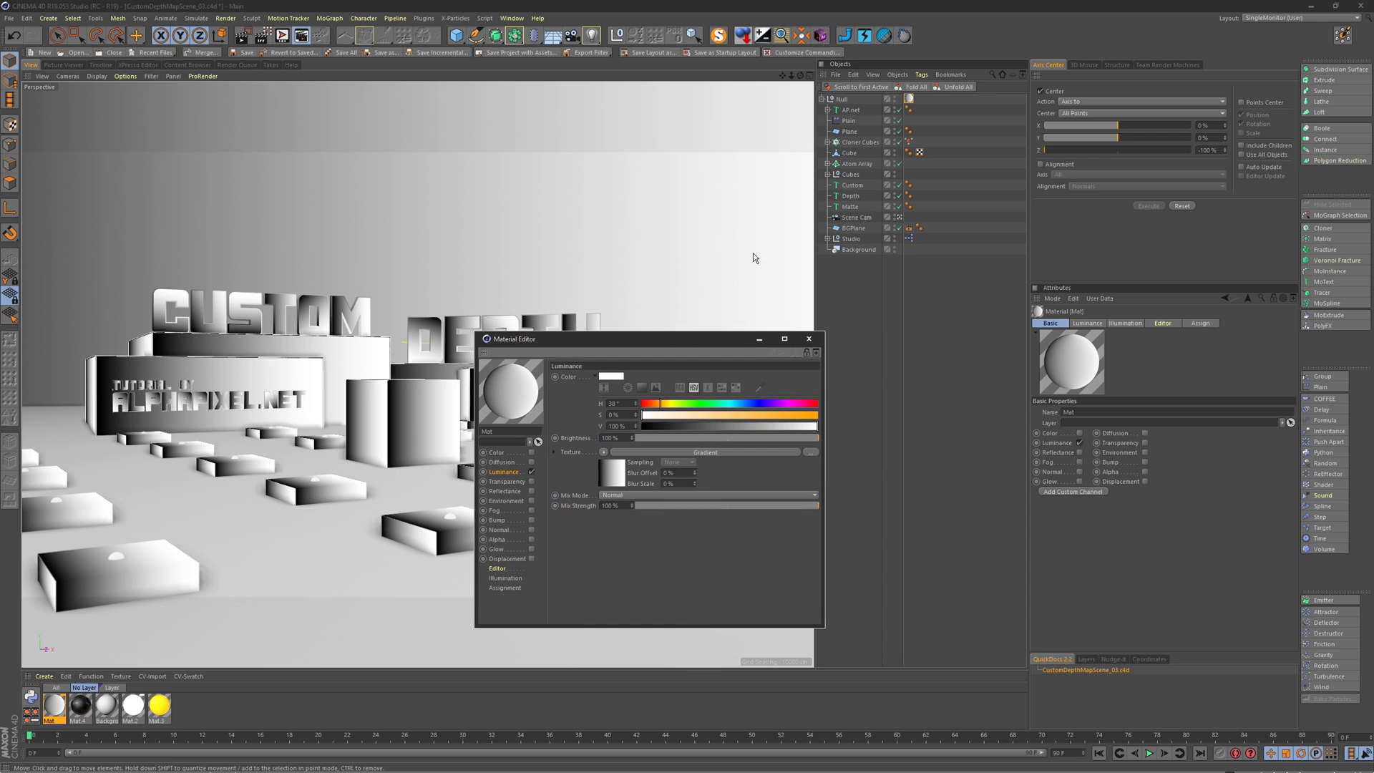
left_click(909, 98)
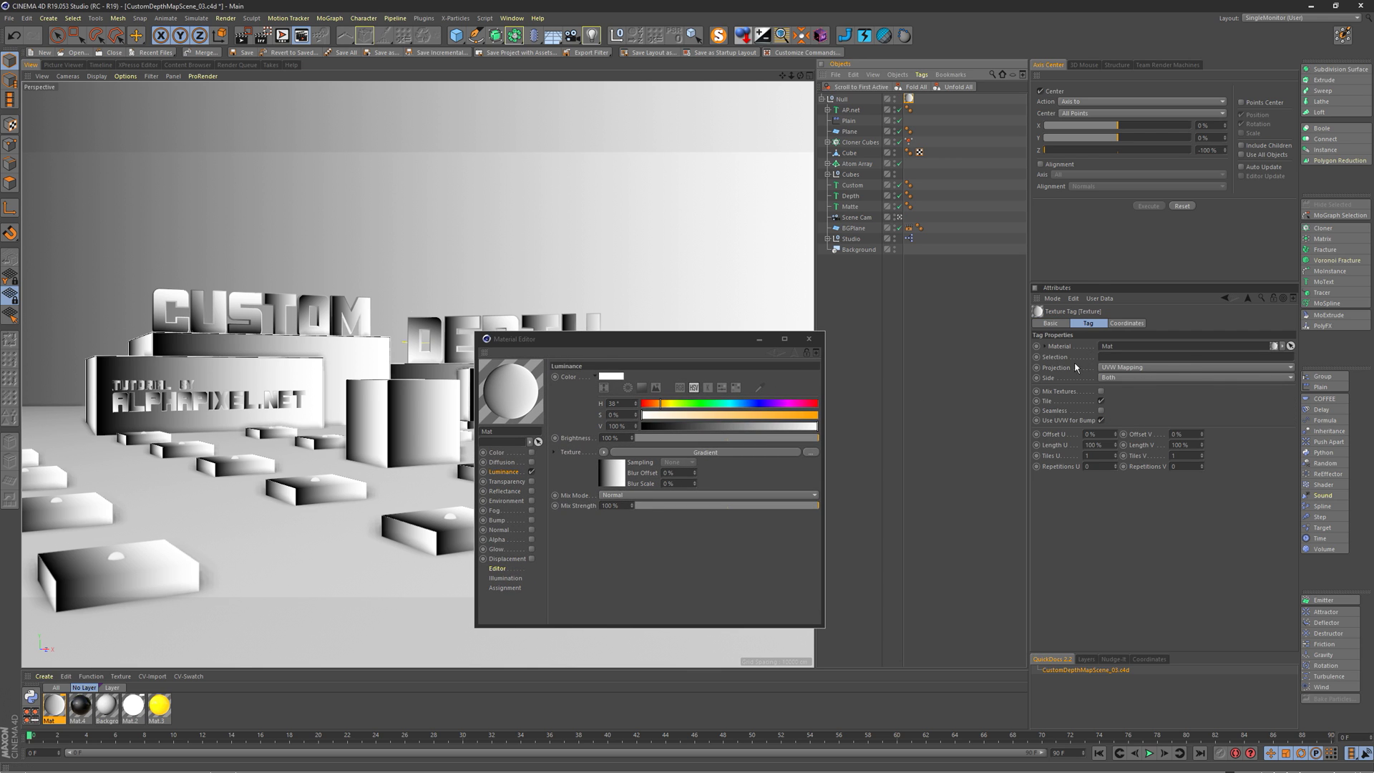
left_click(1138, 369)
left_click(1139, 399)
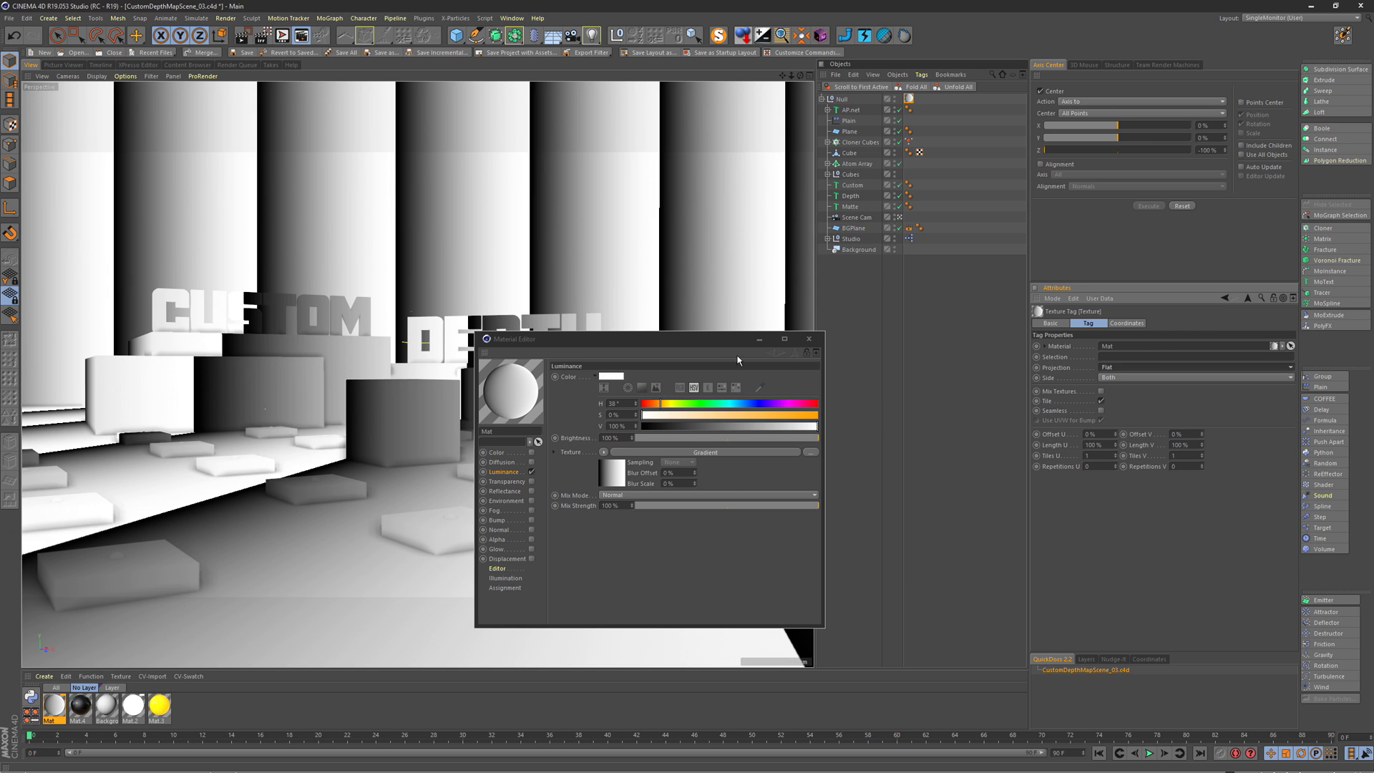
left_click(809, 340)
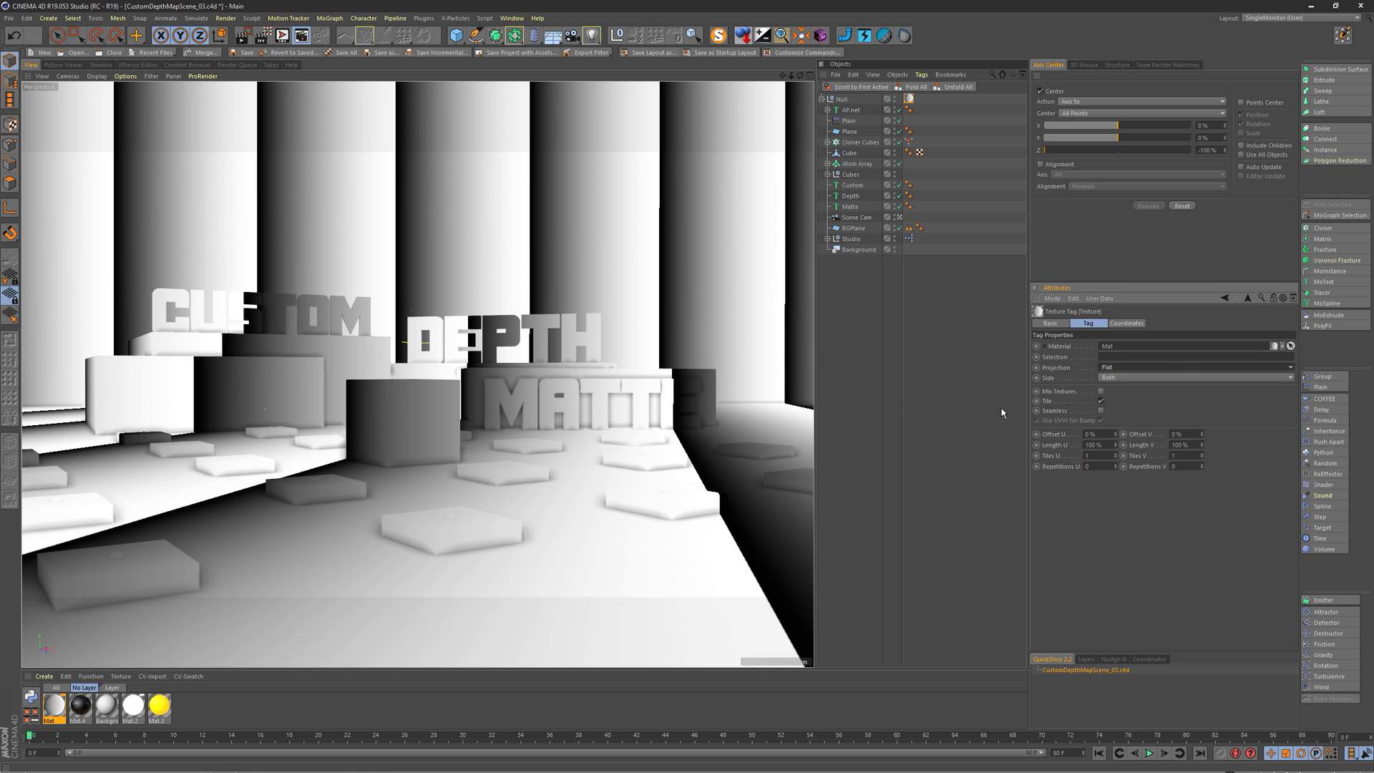
Turn off Tile on the Mat texture tag and orbit the view to check the gradient.
middle_click(414, 362)
middle_click(254, 465)
left_click_drag(607, 358, 393, 349, "alt")
left_click(1101, 402)
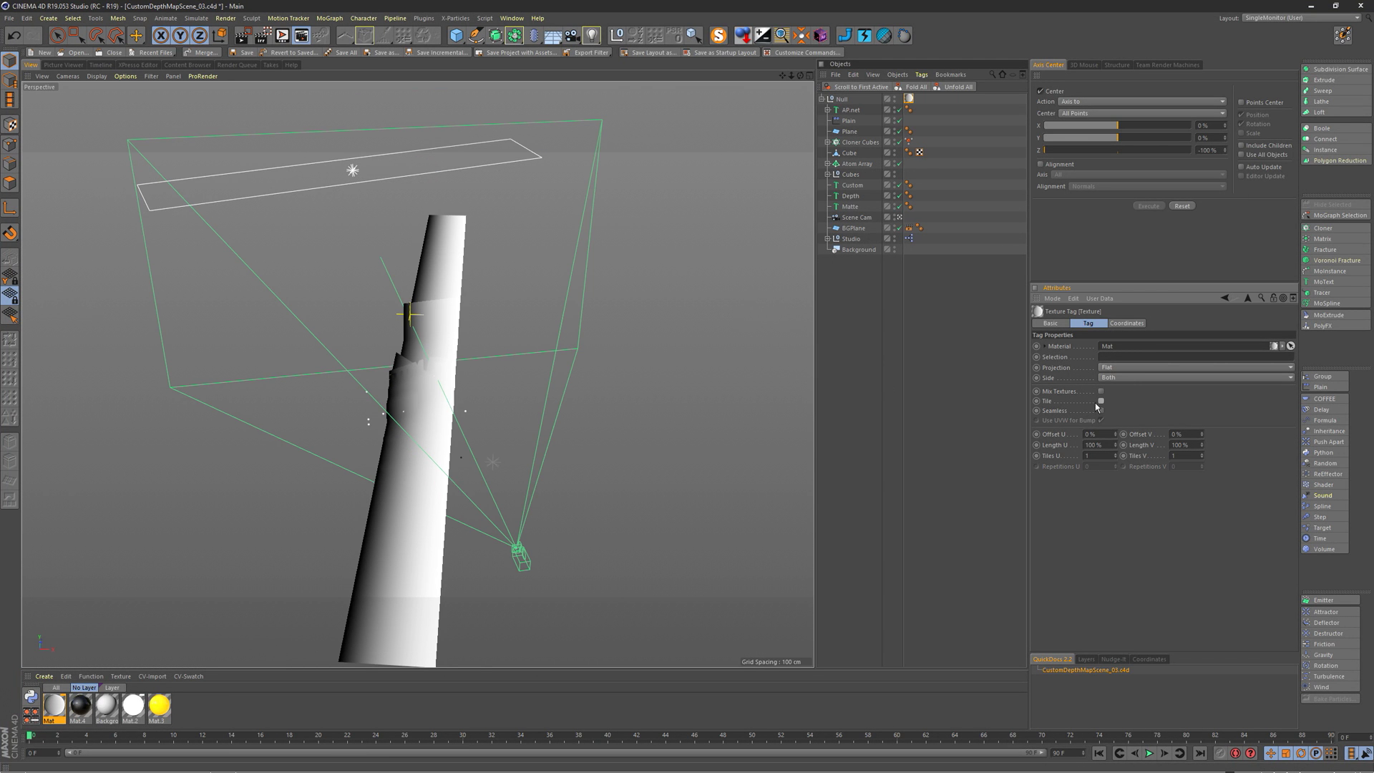
mouse_move(453, 367)
left_mouse_down("alt")
mouse_move(419, 366)
mouse_move(408, 340)
mouse_move(491, 345)
mouse_move(438, 358)
left_mouse_up("alt")
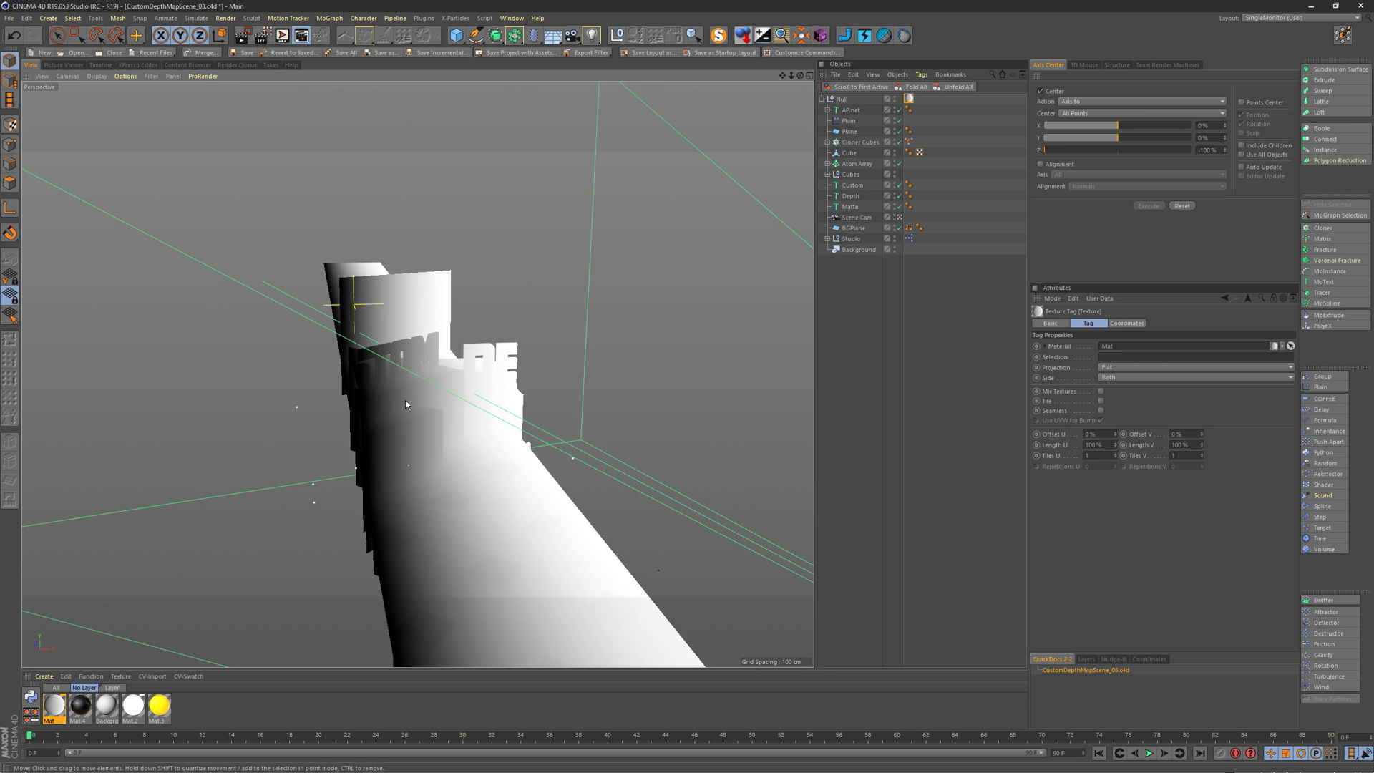
left_click_drag(406, 405, 319, 354, "alt")
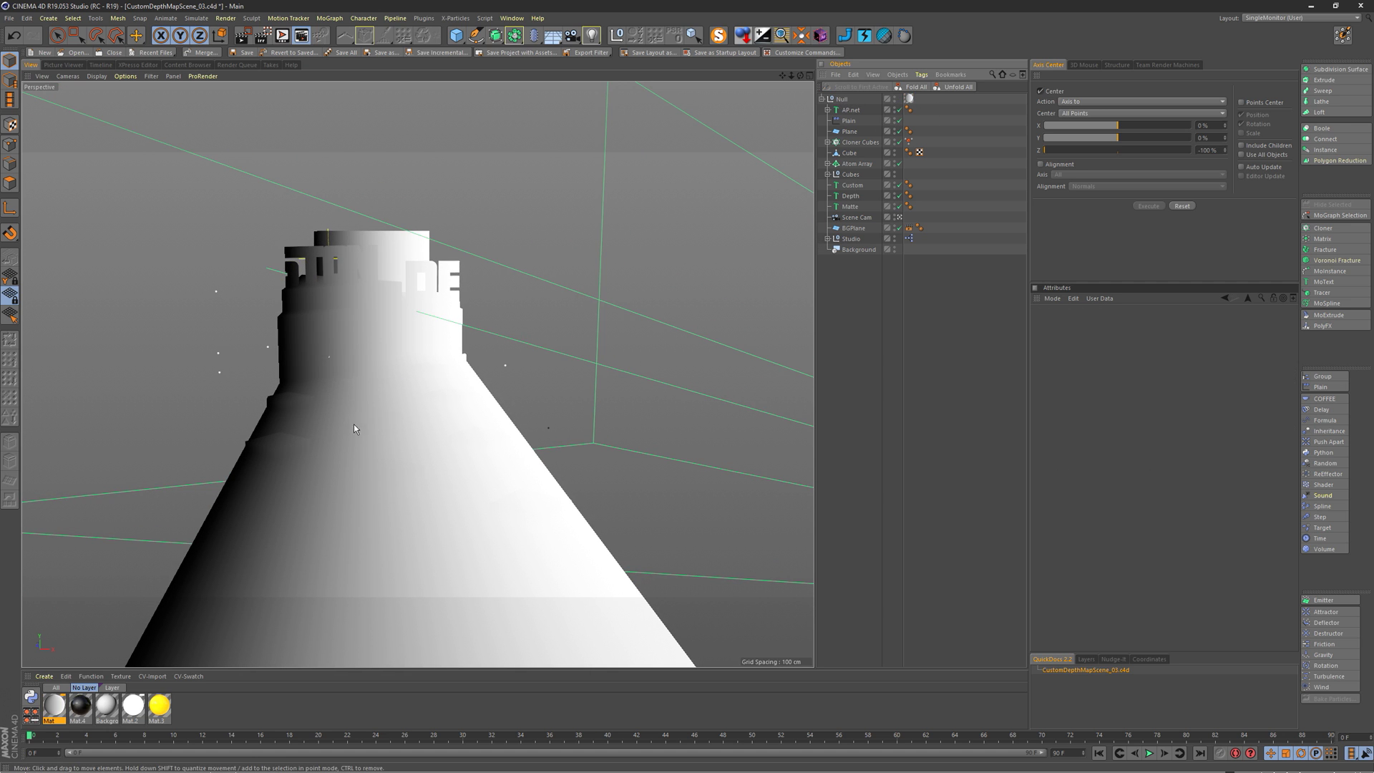
Apply Mat.2 to the Null and place the Mat texture tag after Mat.2's tag.
double_click(130, 709)
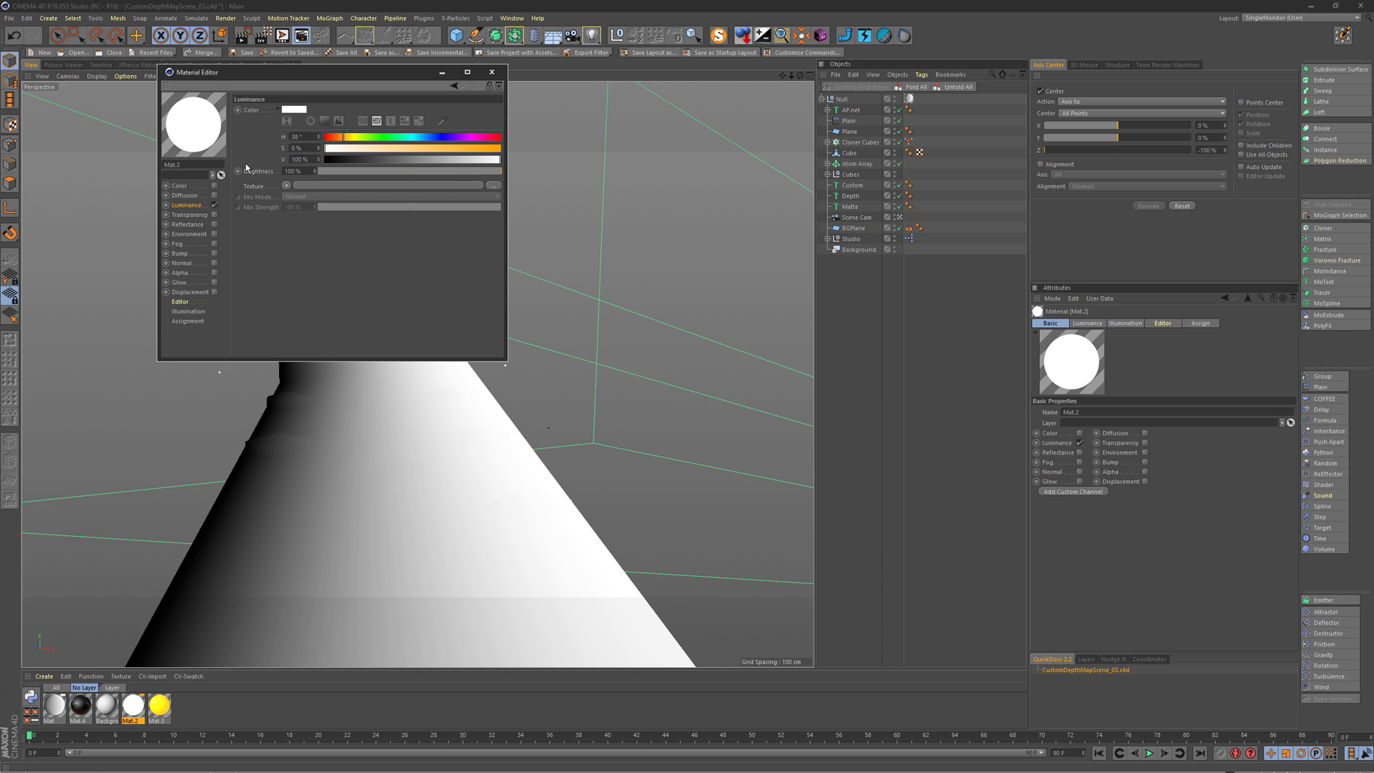
left_click(492, 71)
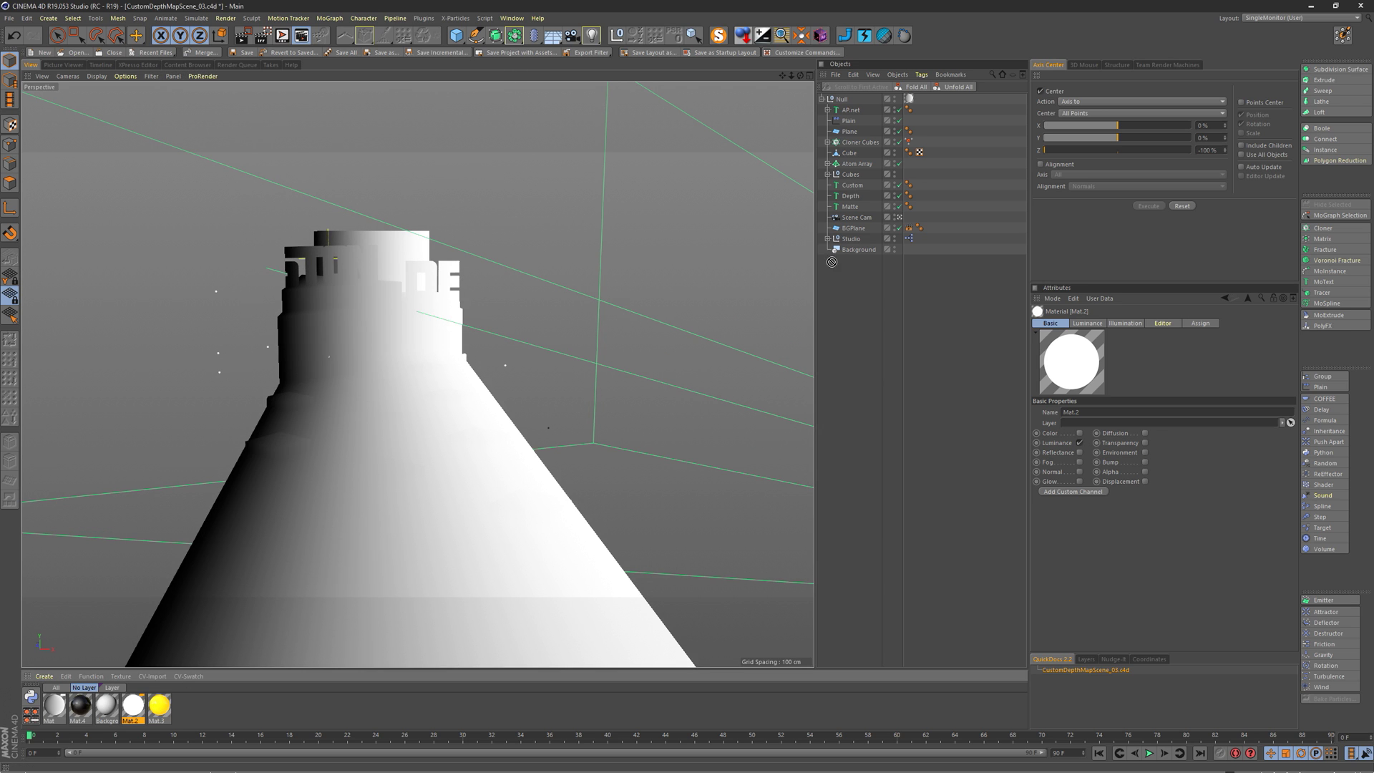
left_click_drag(843, 102, 910, 100)
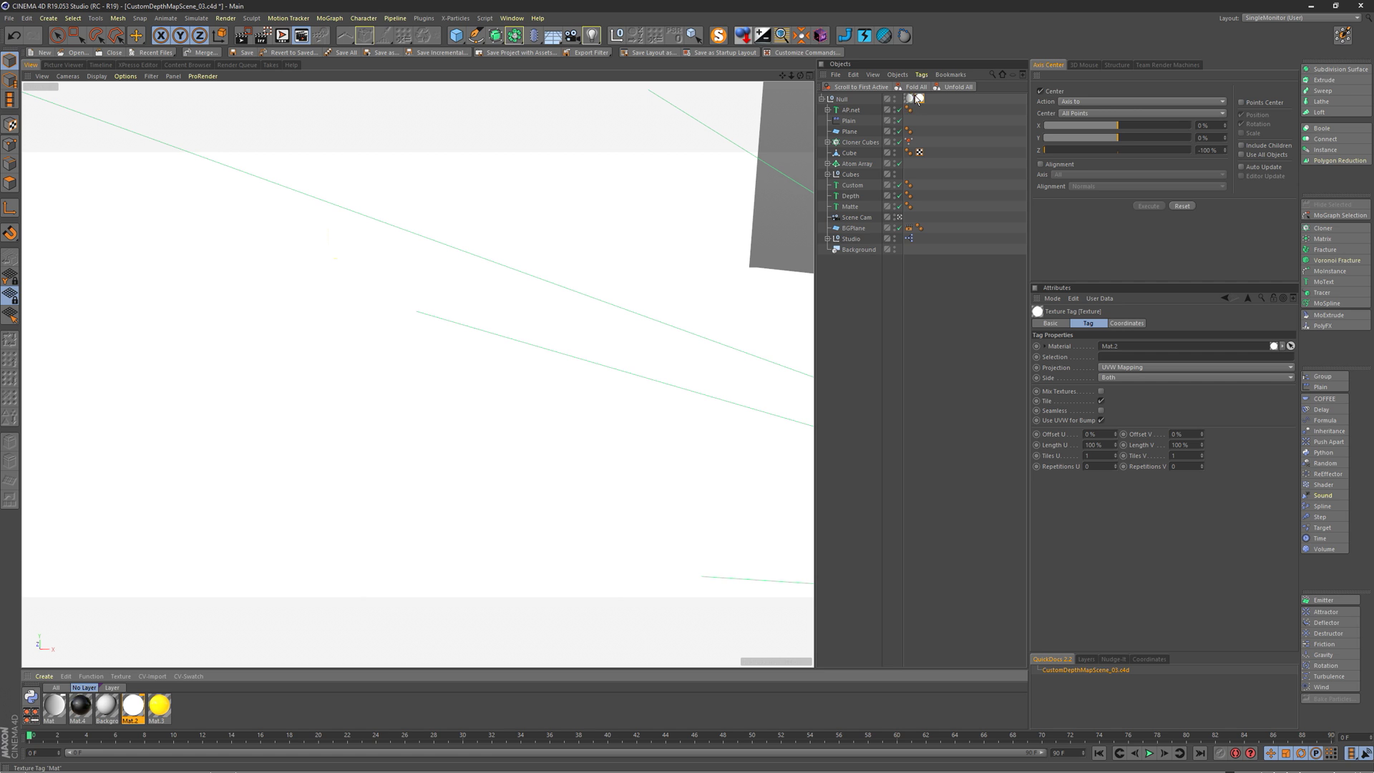
left_click(911, 101)
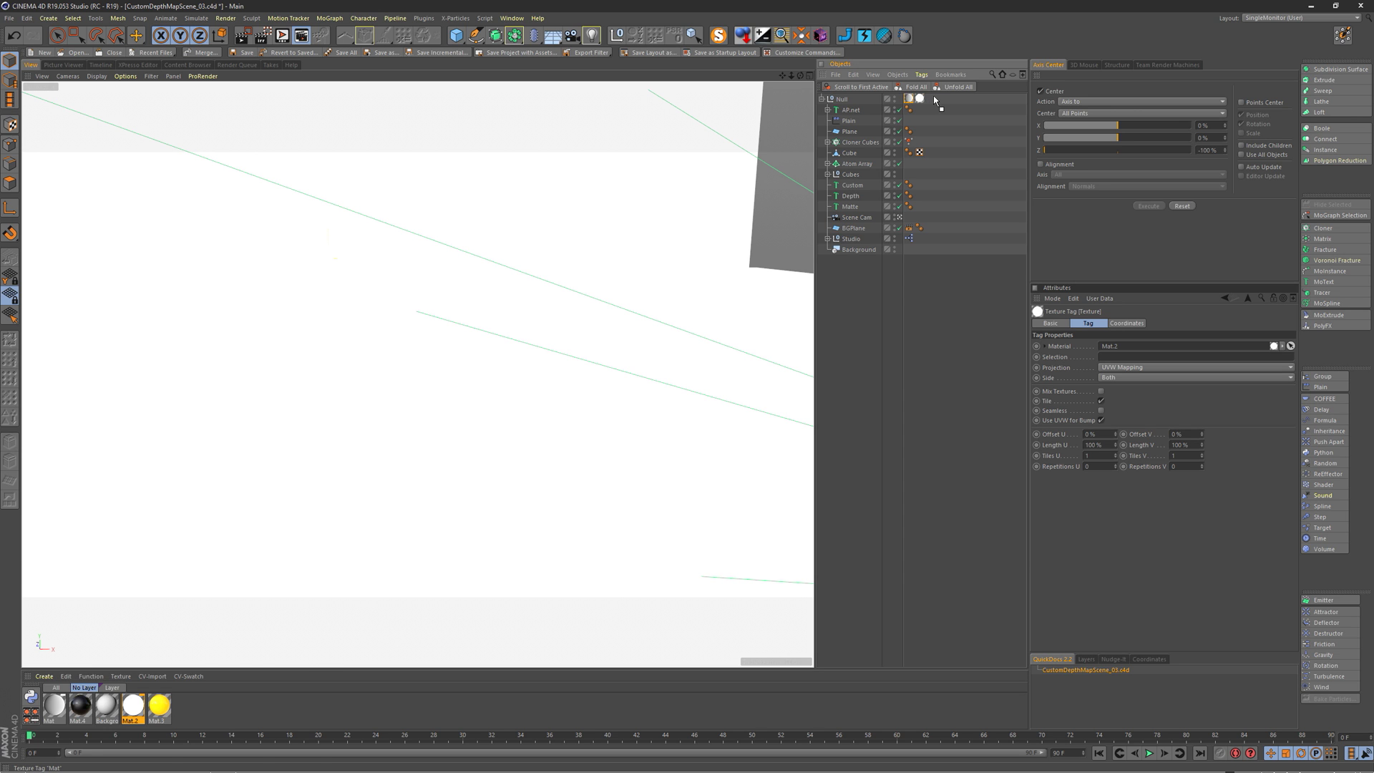
left_click_drag(936, 101, 932, 100)
left_click_drag(367, 290, 334, 294, "alt")
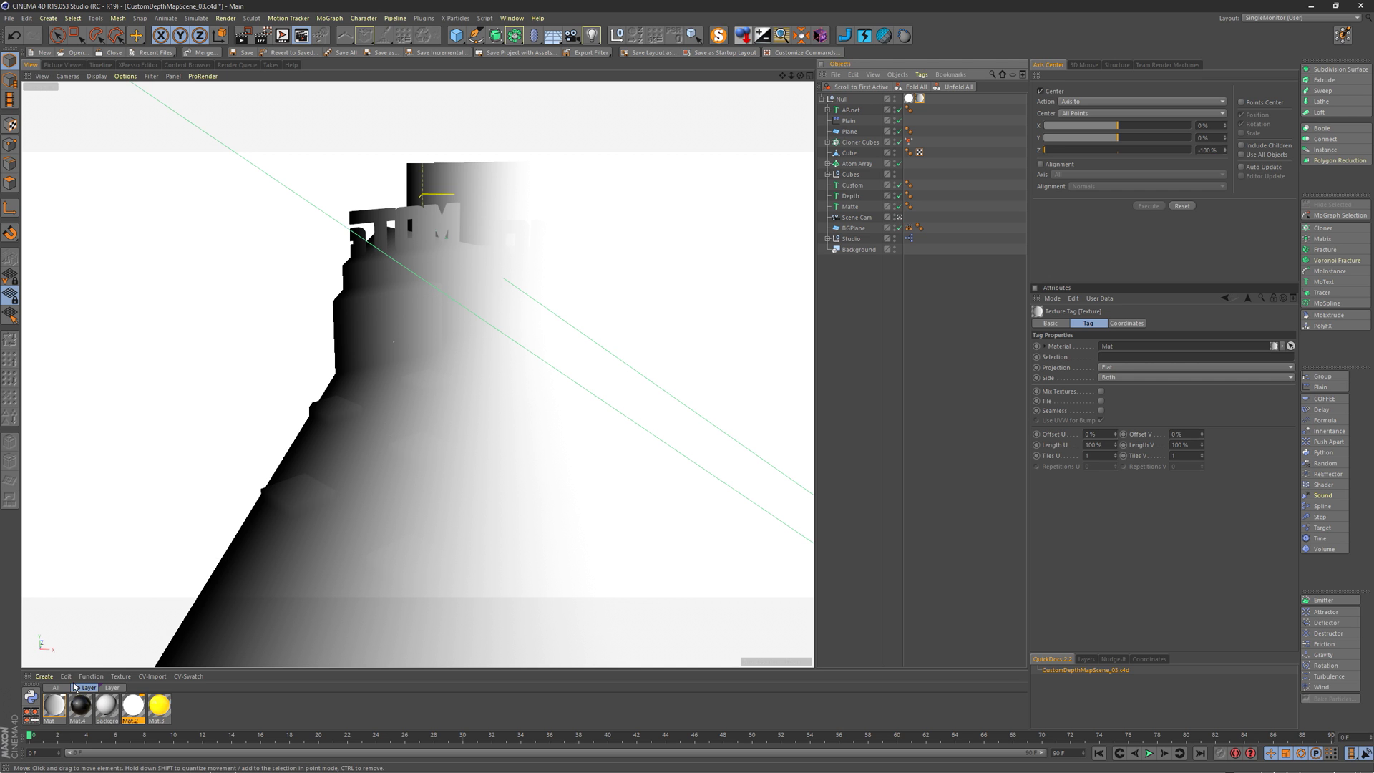
Make Mat's luminance gradient white–black–white by moving the black knot right and adding a white knot at the left.
double_click(54, 706)
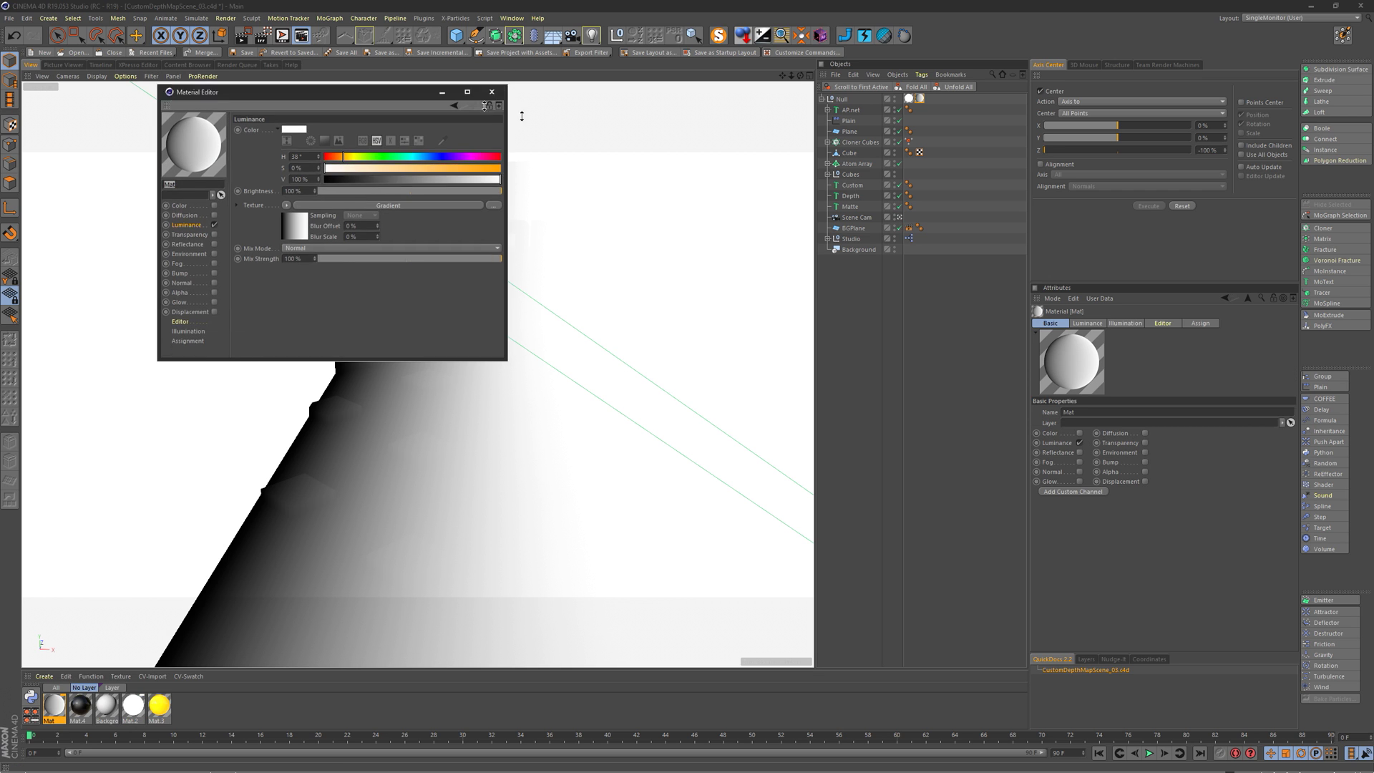
left_click_drag(352, 73, 843, 302)
left_click(784, 438)
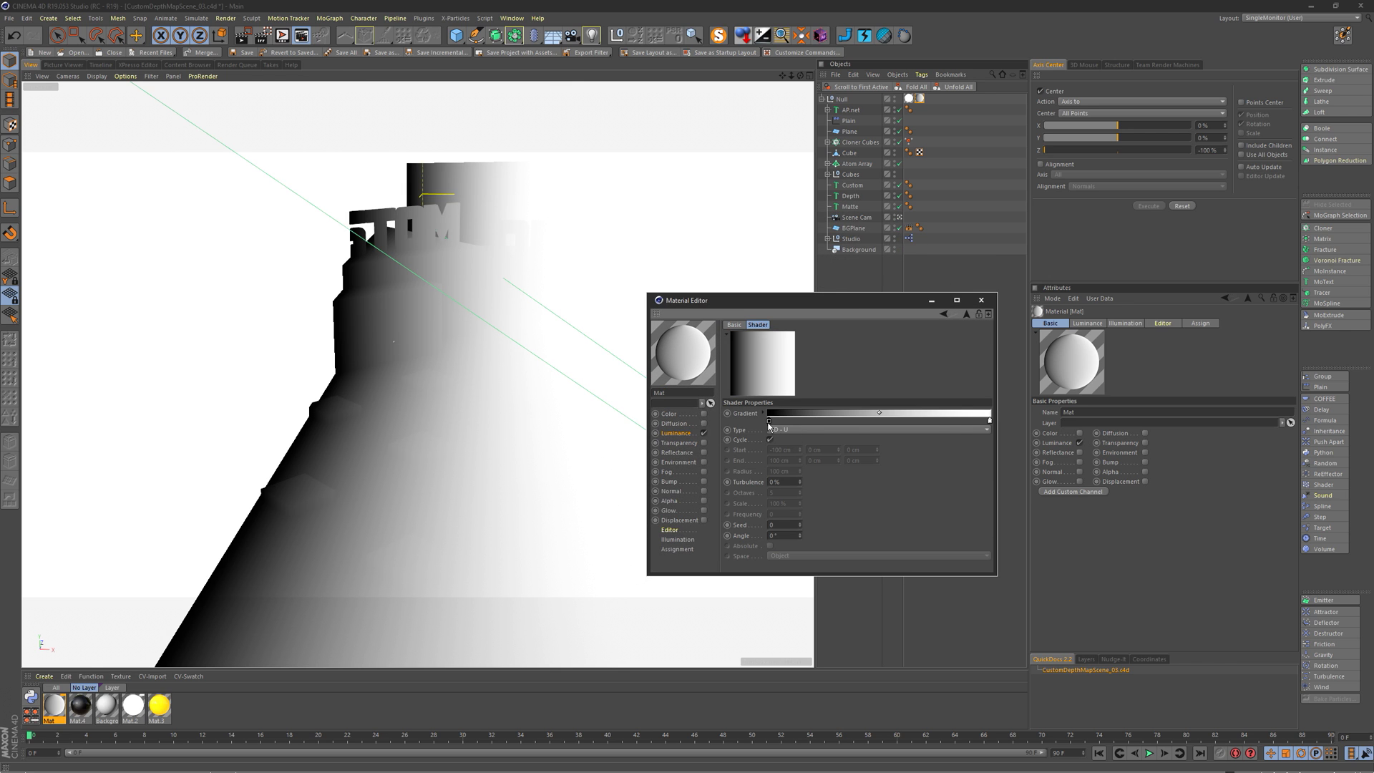
left_click_drag(770, 421, 885, 421)
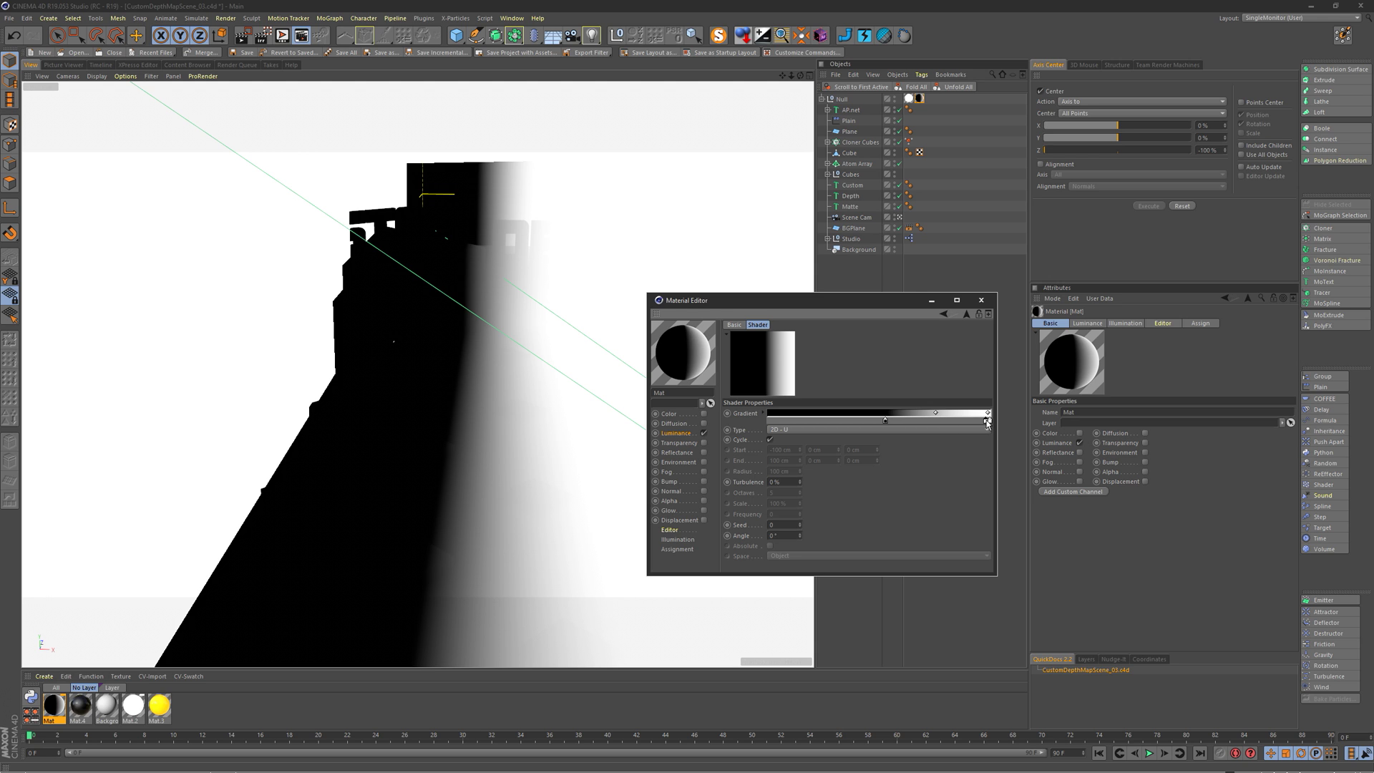
left_click_drag(988, 422, 768, 422, "ctrl")
left_click_drag(790, 299, 994, 273)
left_click_drag(451, 326, 512, 251, "alt")
left_click(437, 377)
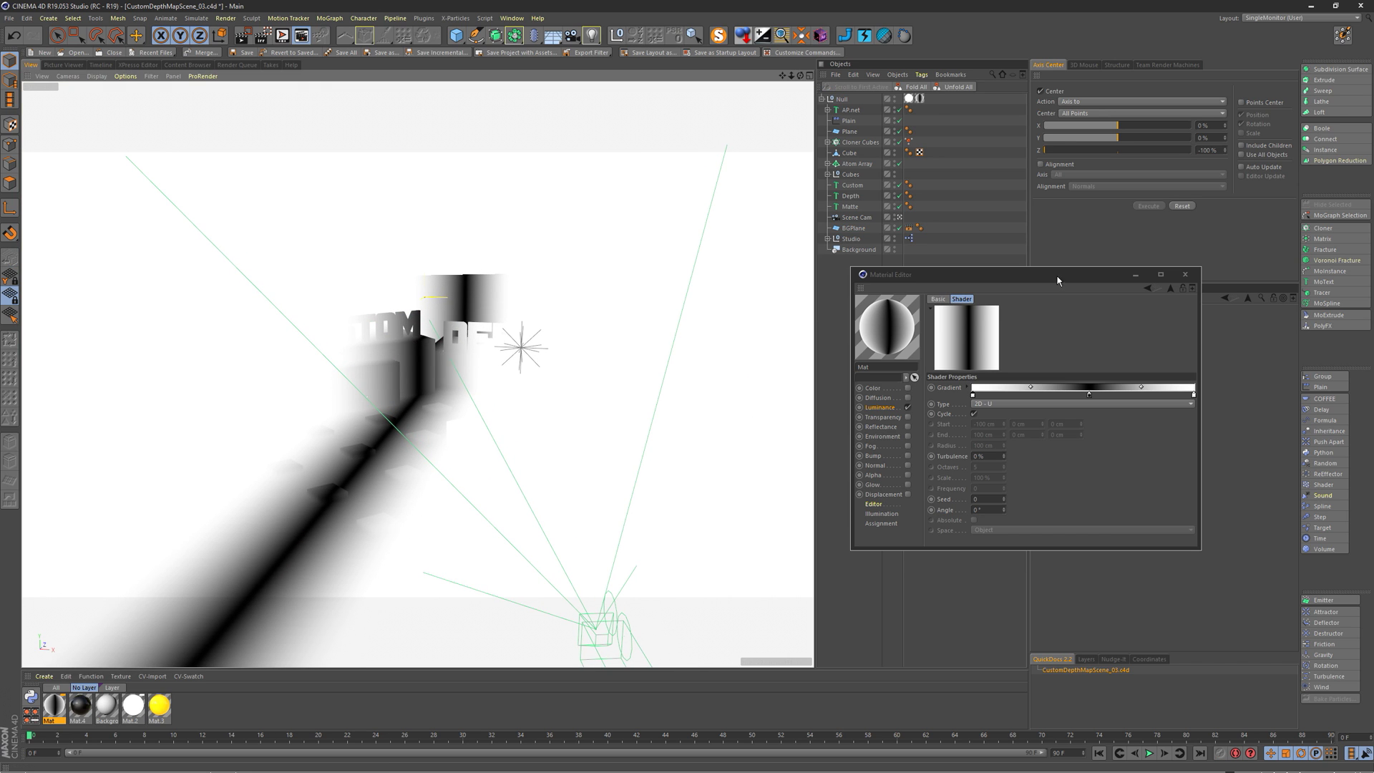
left_click_drag(1058, 280, 1070, 379)
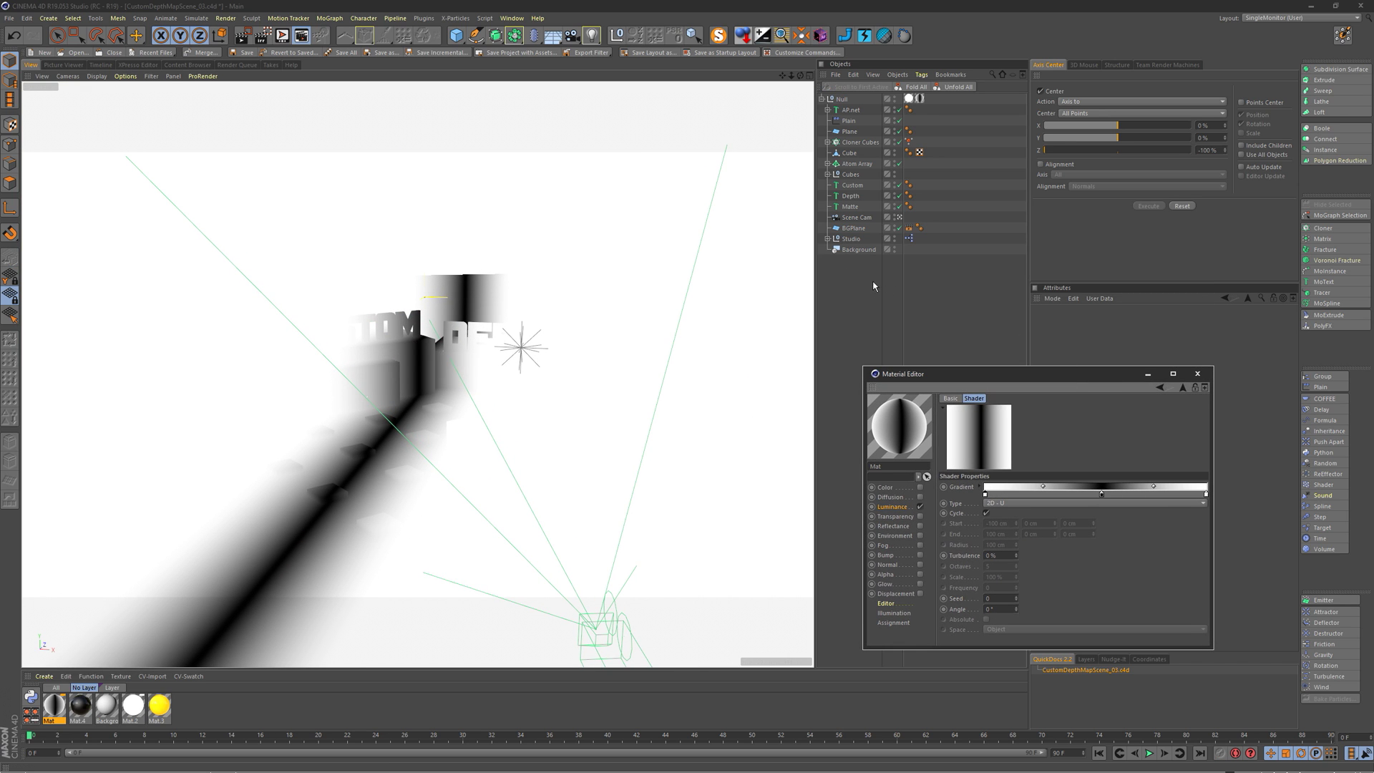
Select the Null's Mat texture tag and switch to Texture mode with the Scale tool (T).
left_click(921, 99)
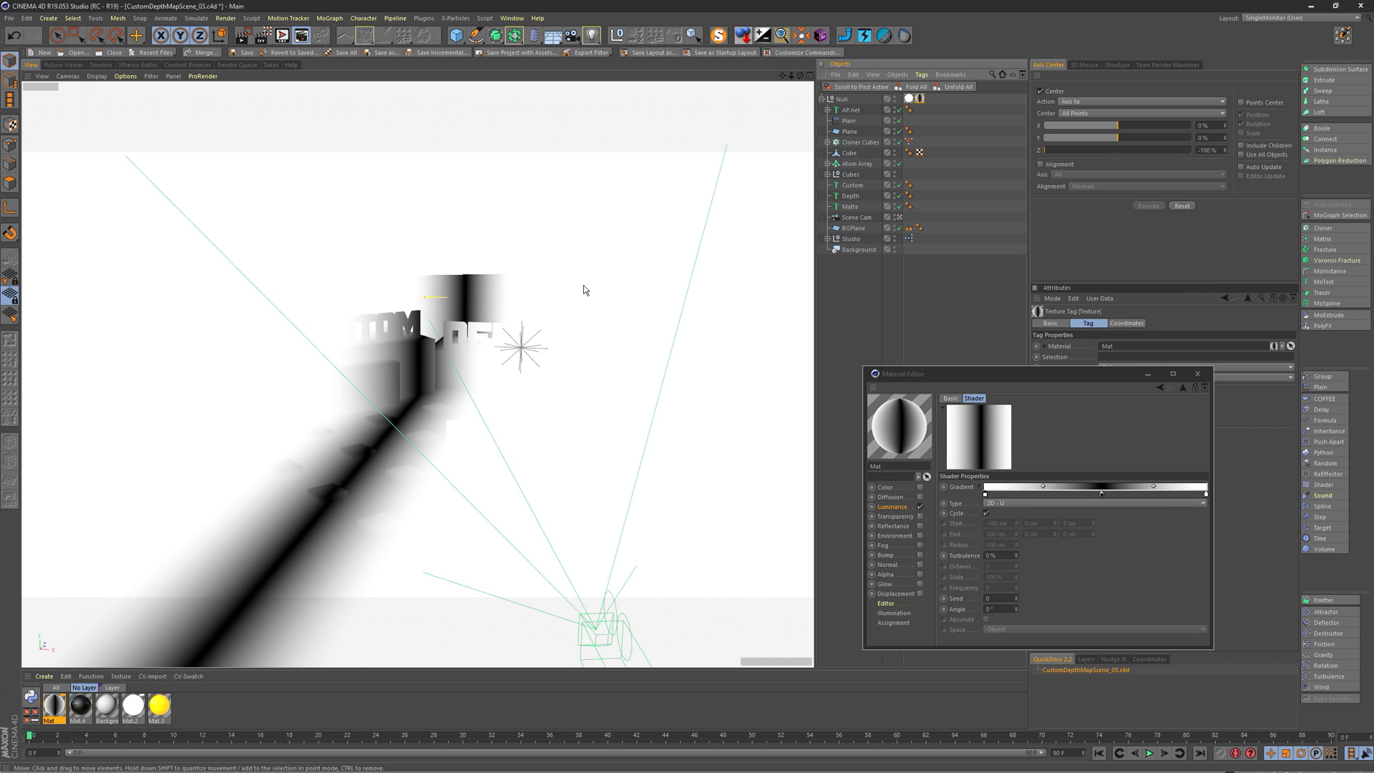
mouse_move(444, 283)
right_mouse_down("alt")
mouse_move(332, 319)
mouse_move(425, 279)
right_mouse_up("alt")
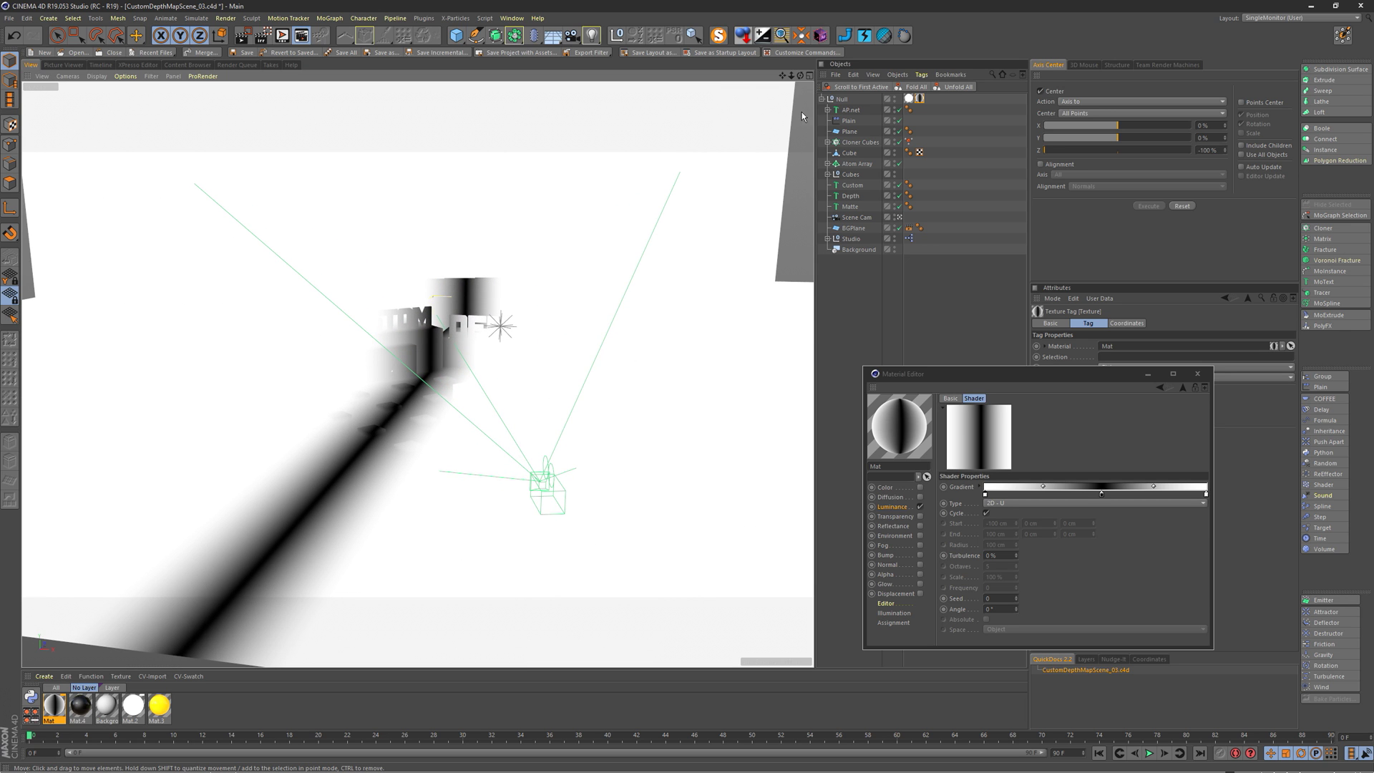
left_click(842, 100)
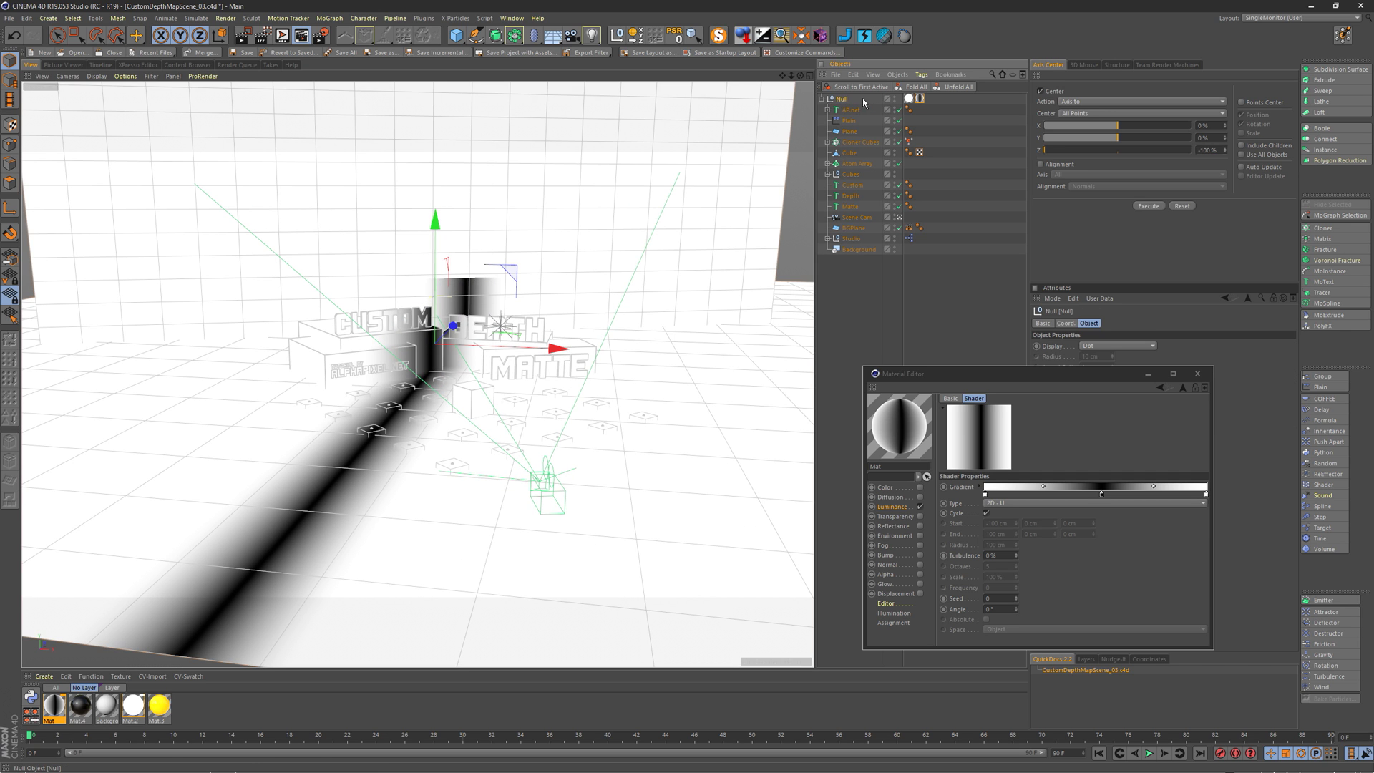
middle_click_drag(573, 351, 608, 355, "alt")
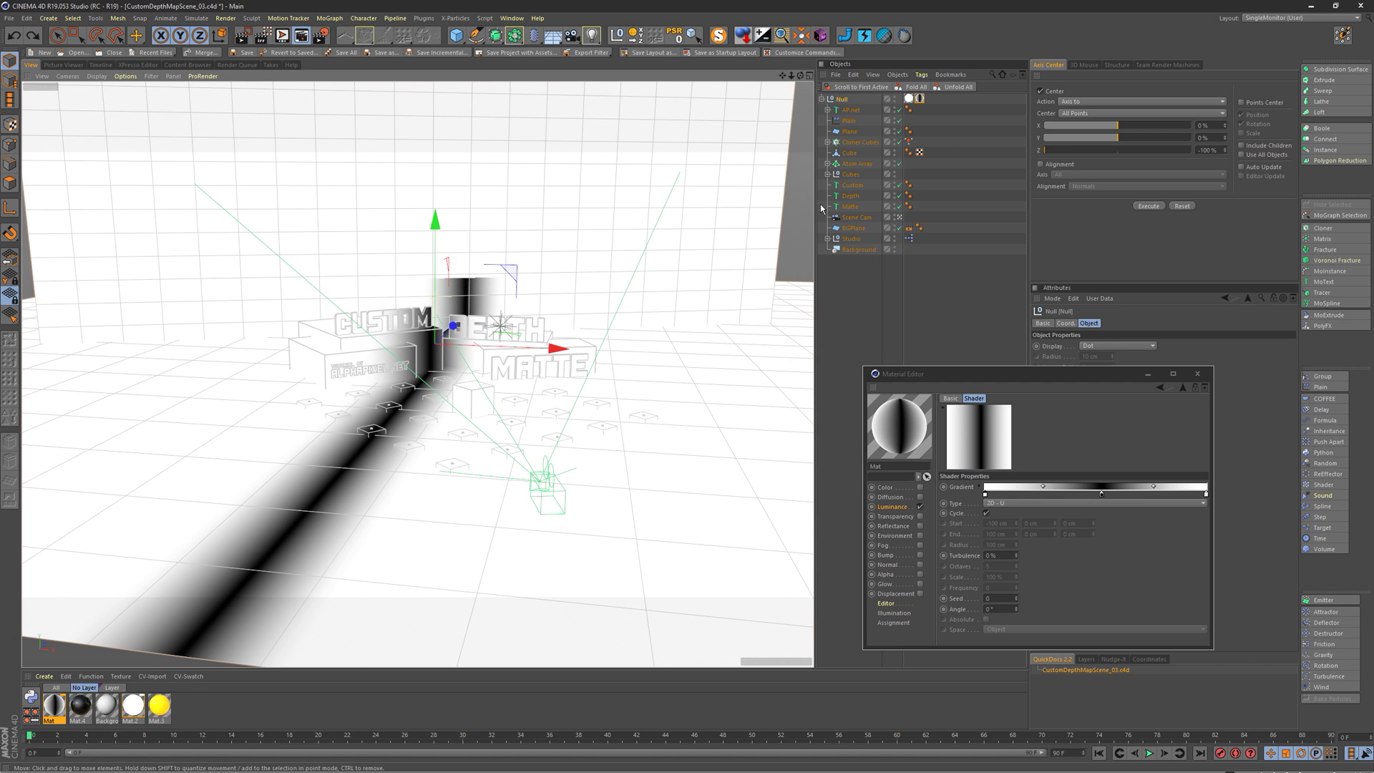
left_click(844, 100)
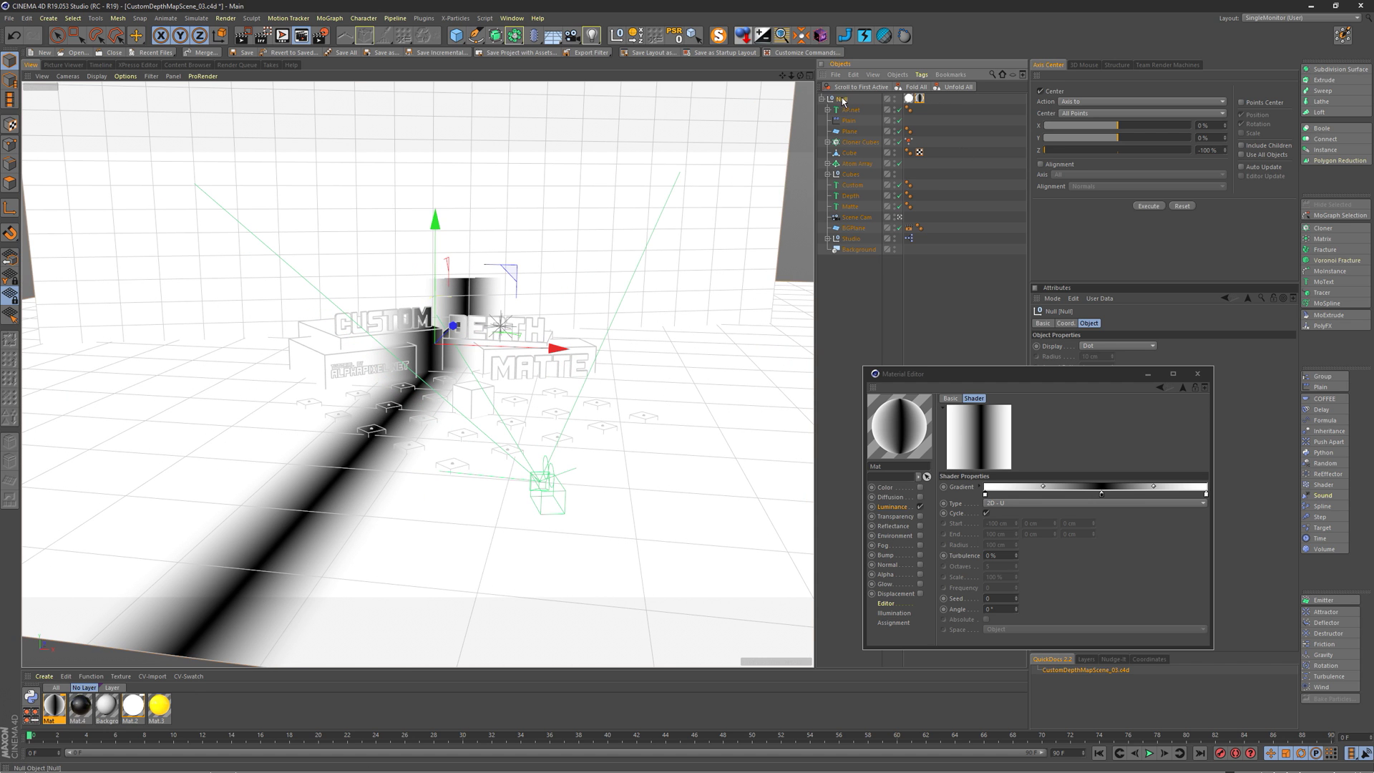
left_click(919, 100)
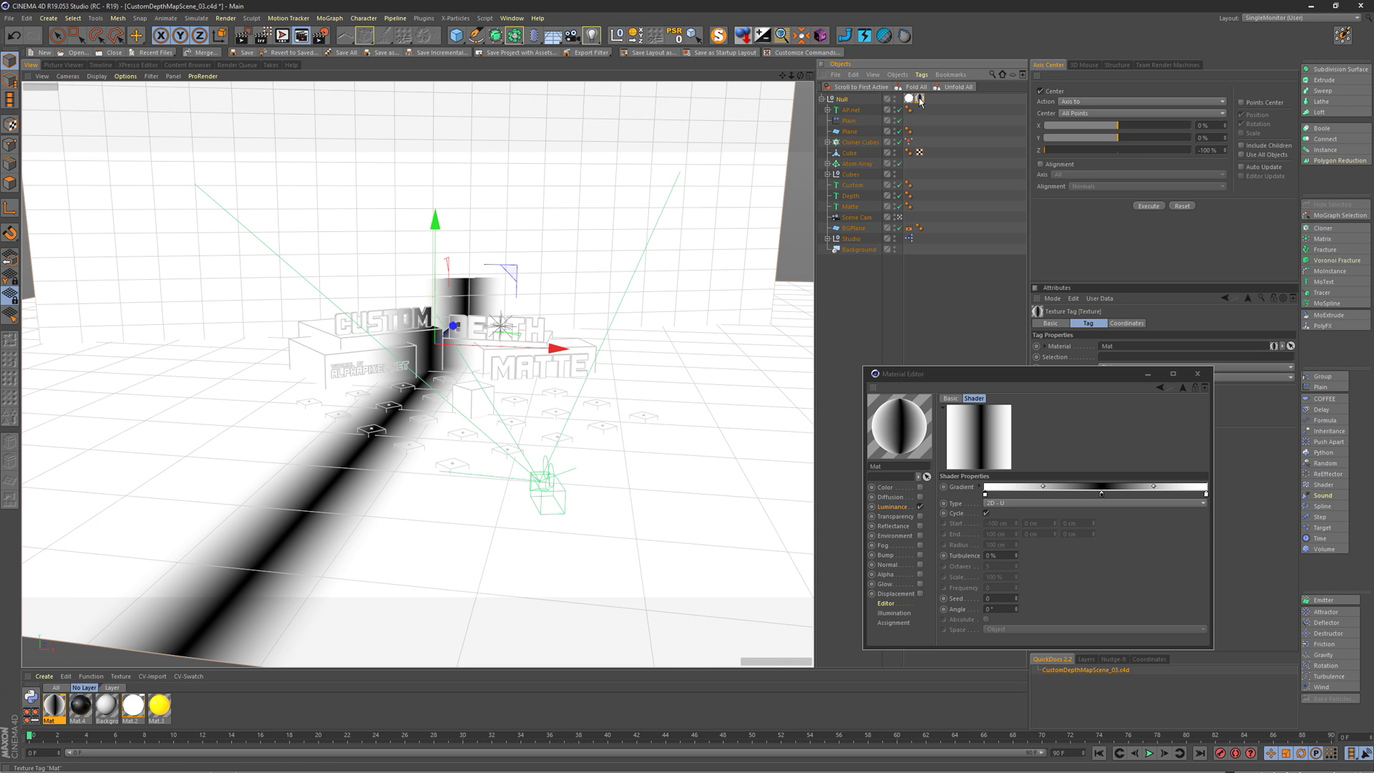
left_click(16, 126)
key("t")
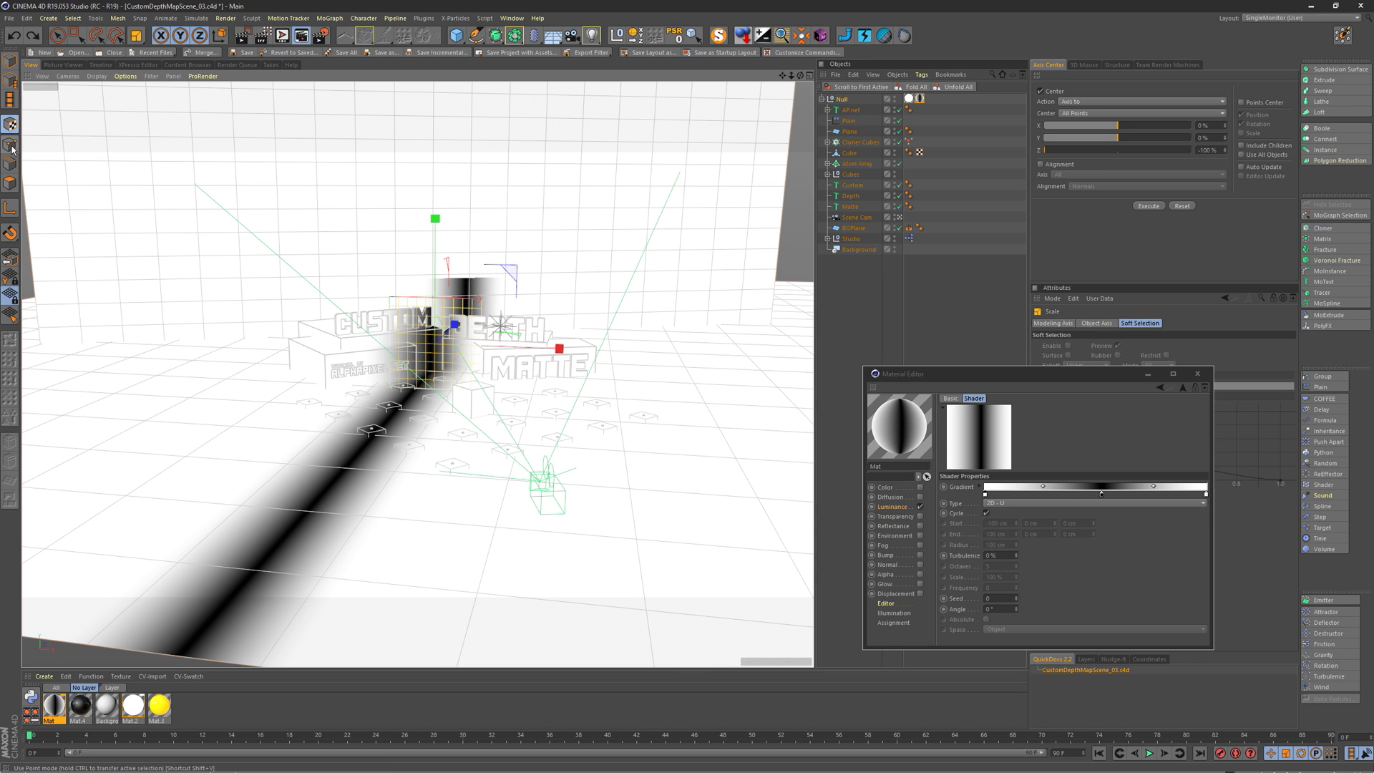
Scale the texture axis to about 193.6%, then enlarge the Mat gradient texture to about 130%.
left_click(10, 209)
left_click_drag(551, 256, 418, 365)
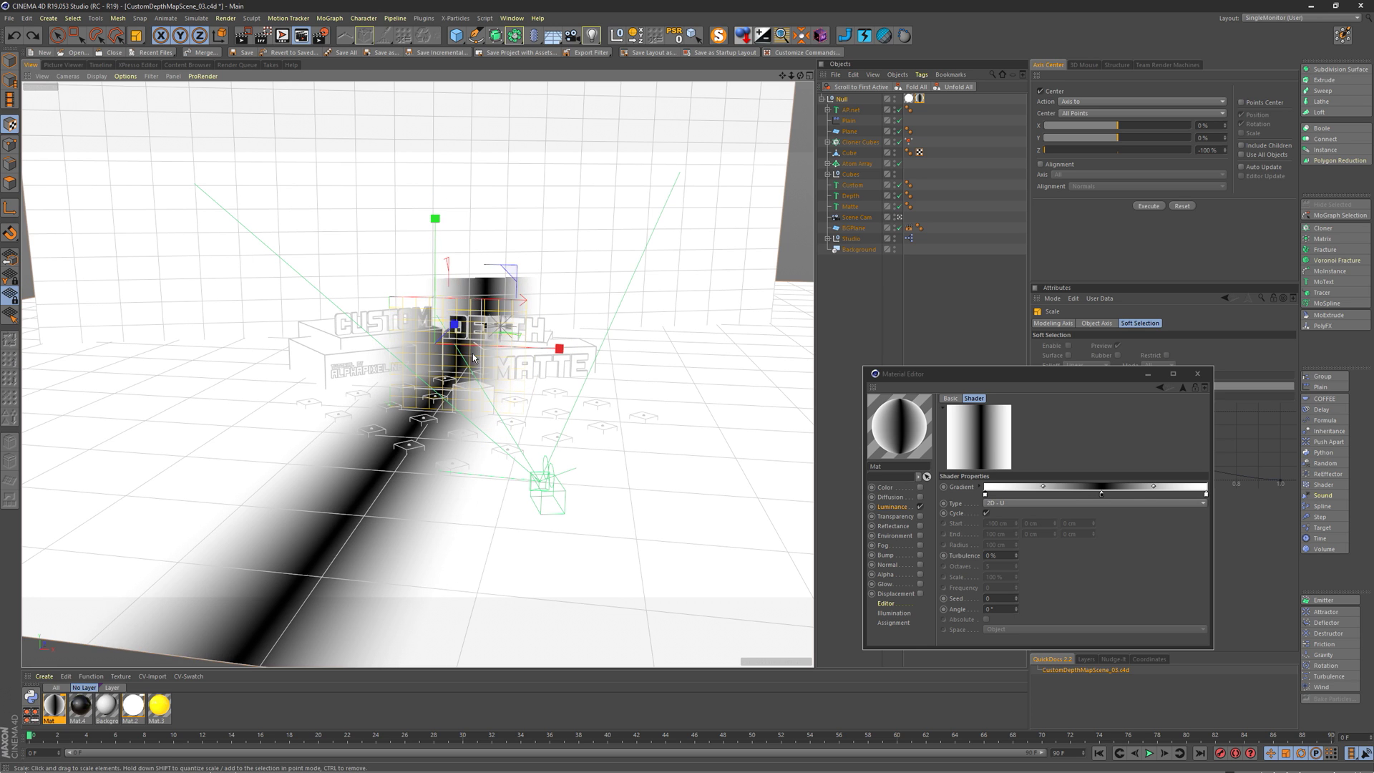
left_click(10, 212)
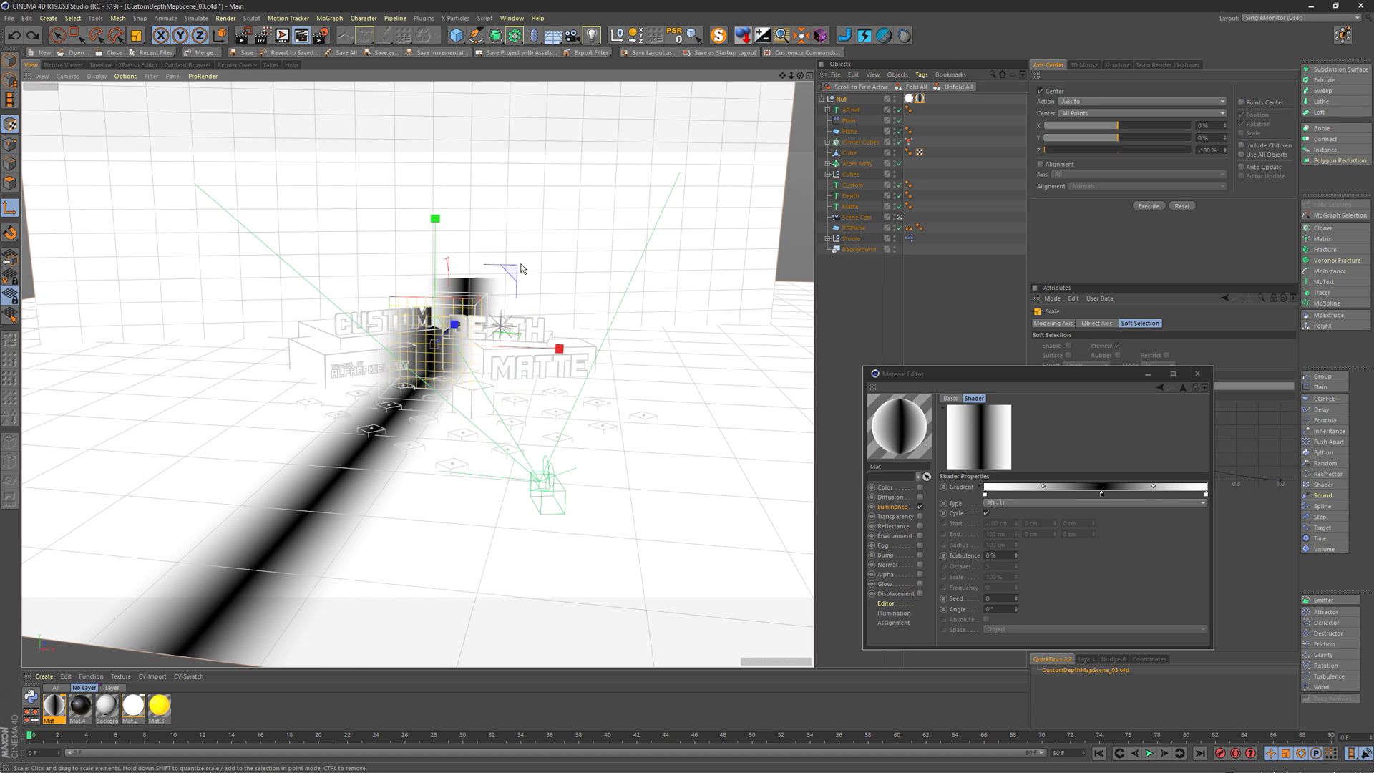
left_click_drag(514, 269, 662, 184)
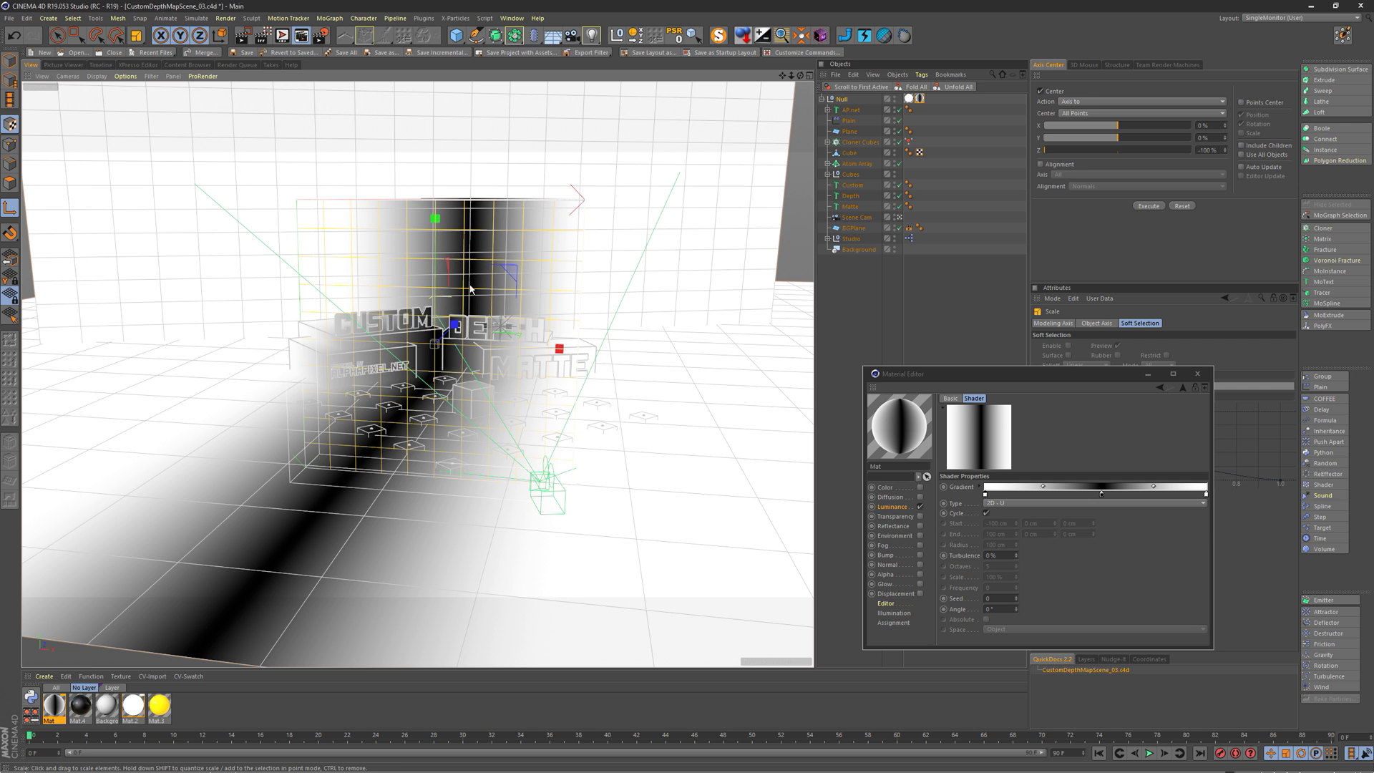
Rotate the gradient texture about −100°, then scale it up to about 312%.
key("r")
left_click_drag(419, 323, 428, 270)
key("e")
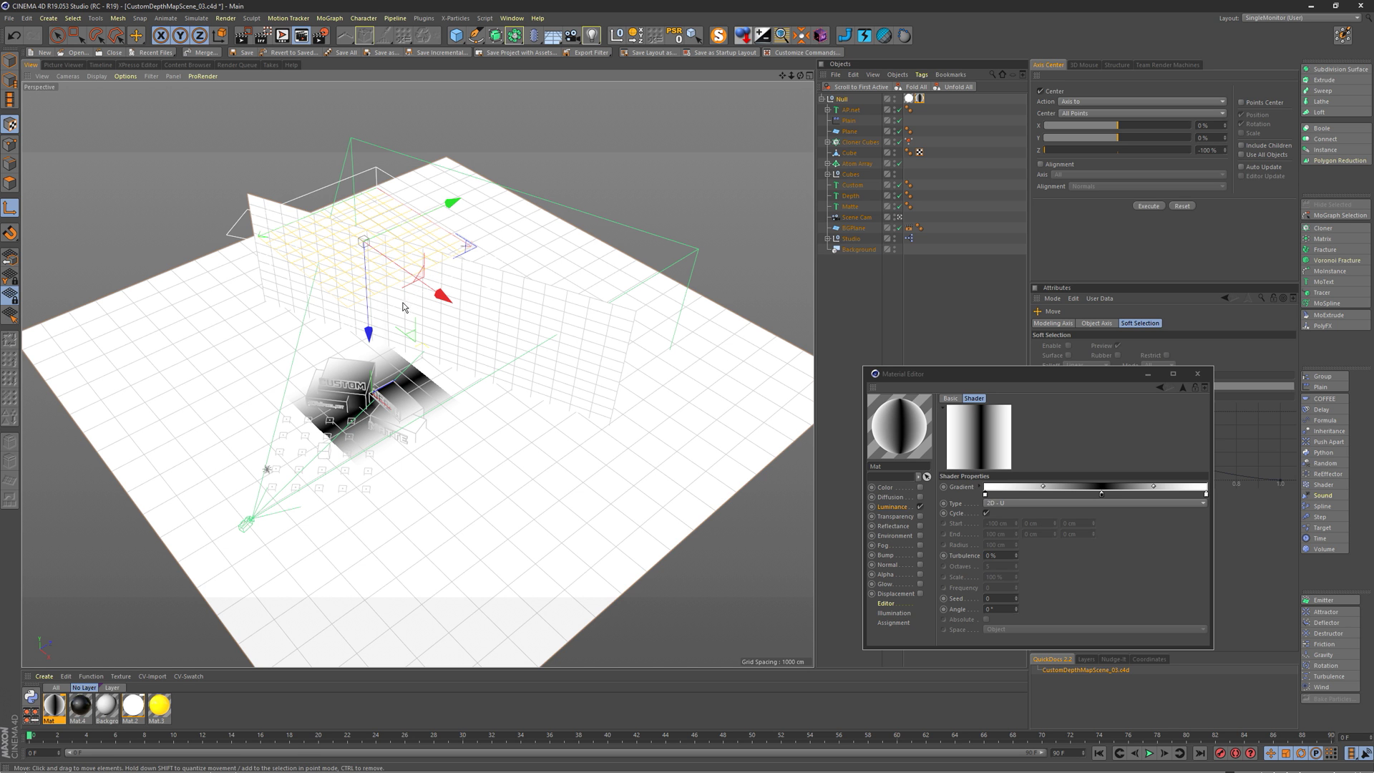
key("t")
left_click_drag(447, 277, 601, 281)
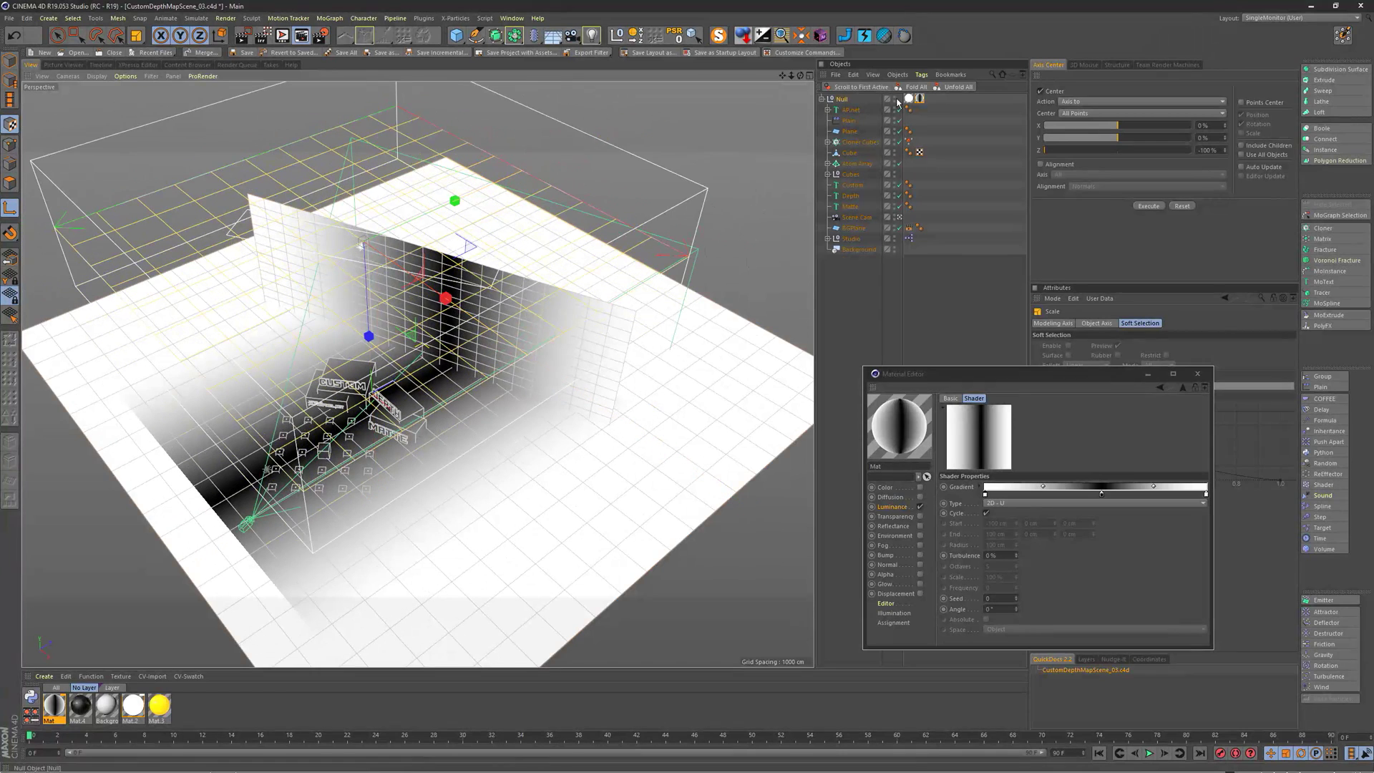
Fit the Mat texture to the Null, including its sub-objects.
right_click(922, 101)
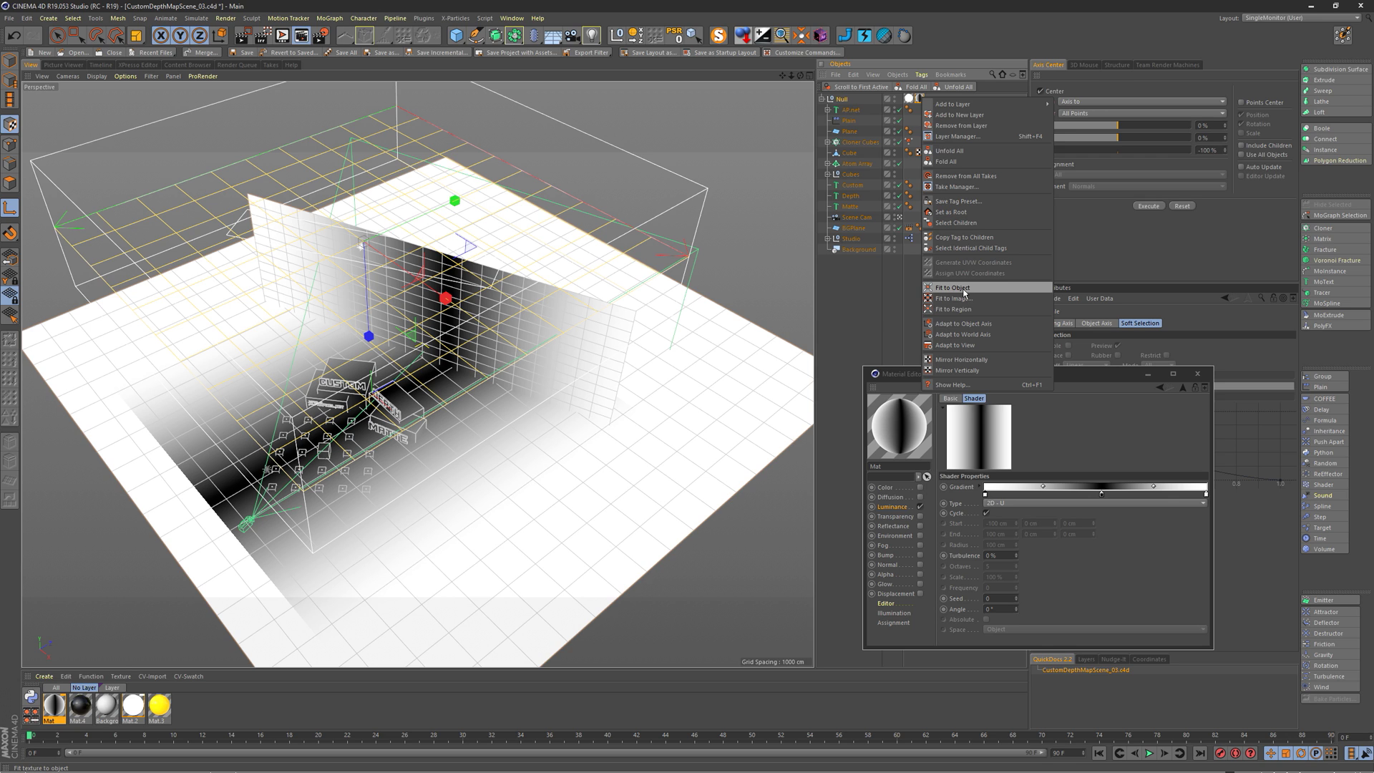
left_click(953, 287)
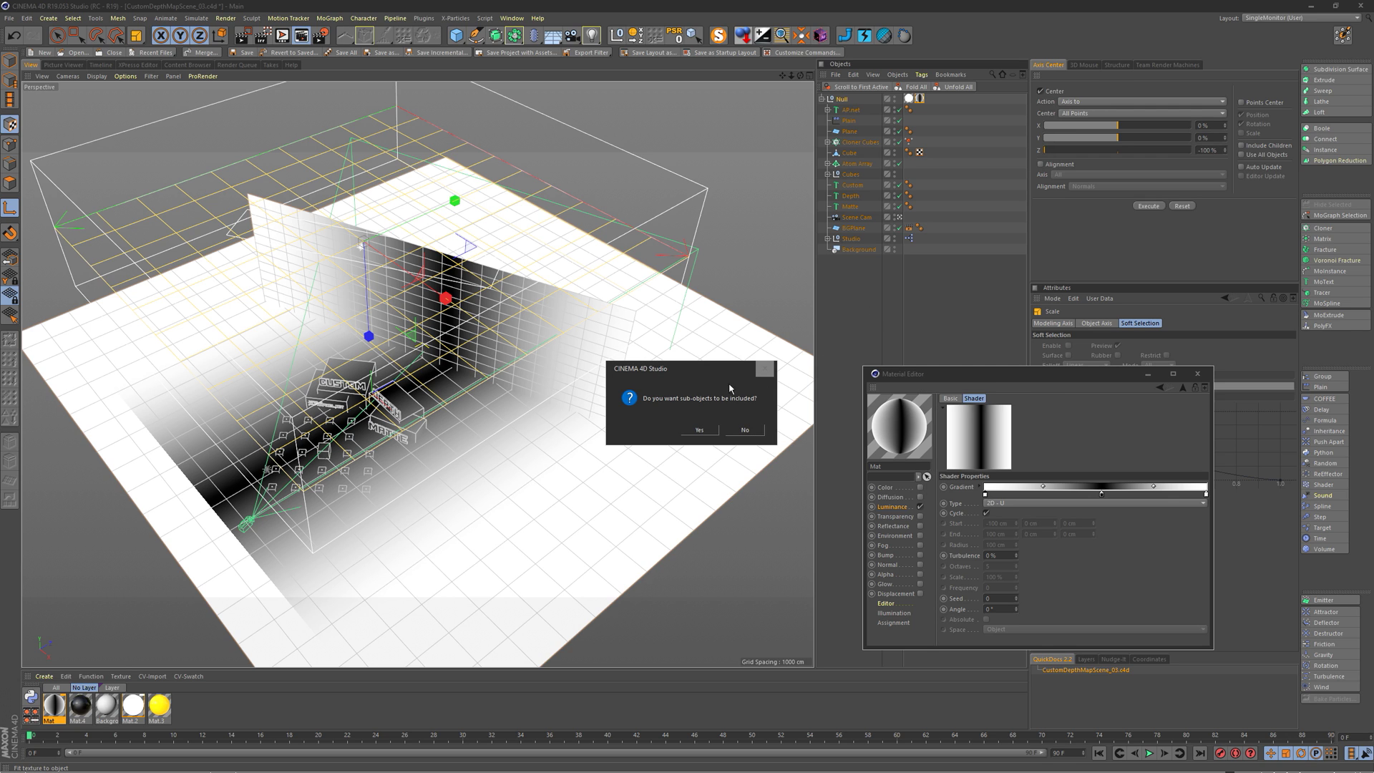
left_click(699, 432)
Narrow the dark gradient stripe by scaling the texture to about 107%.
scroll(295, 343, "down", 8)
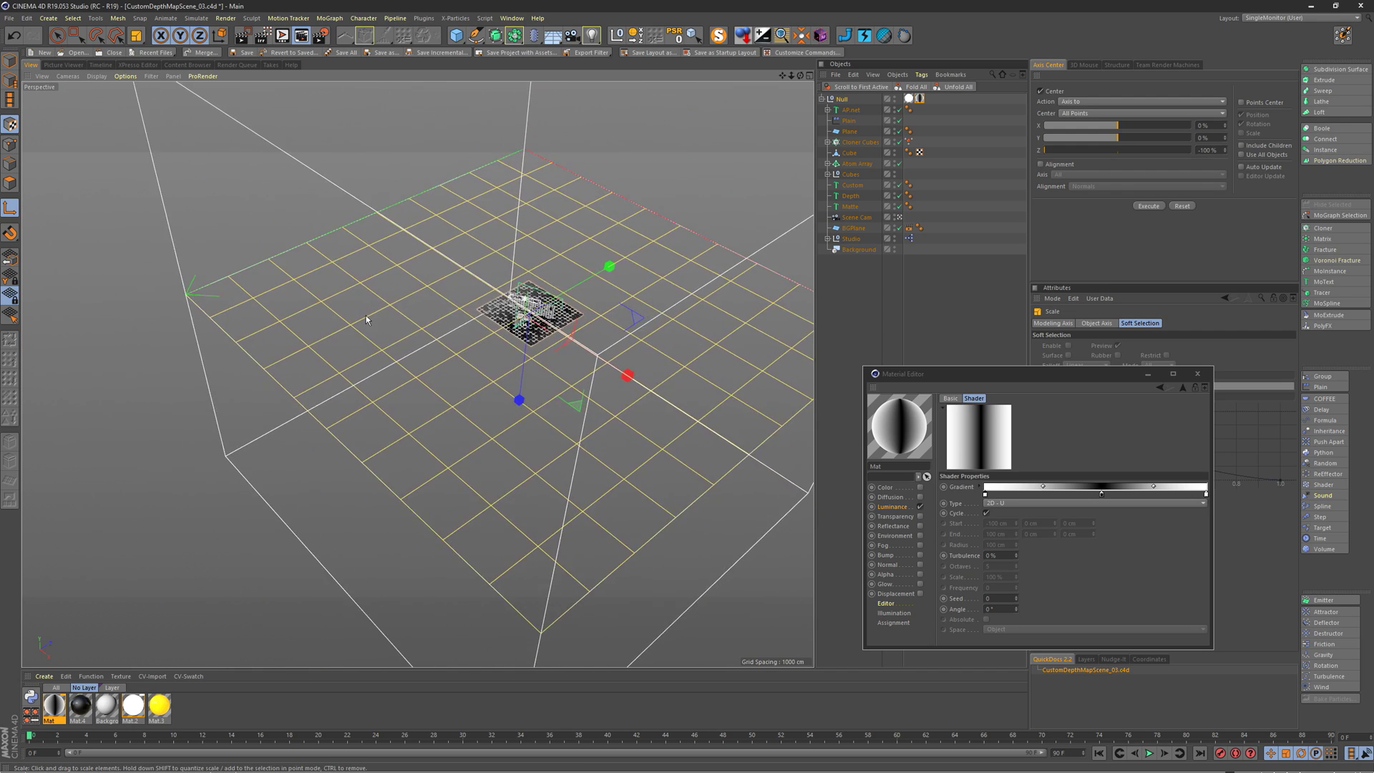
scroll(664, 278, "down", 3)
left_click_drag(664, 278, 559, 372, "alt")
scroll(551, 387, "up", 5)
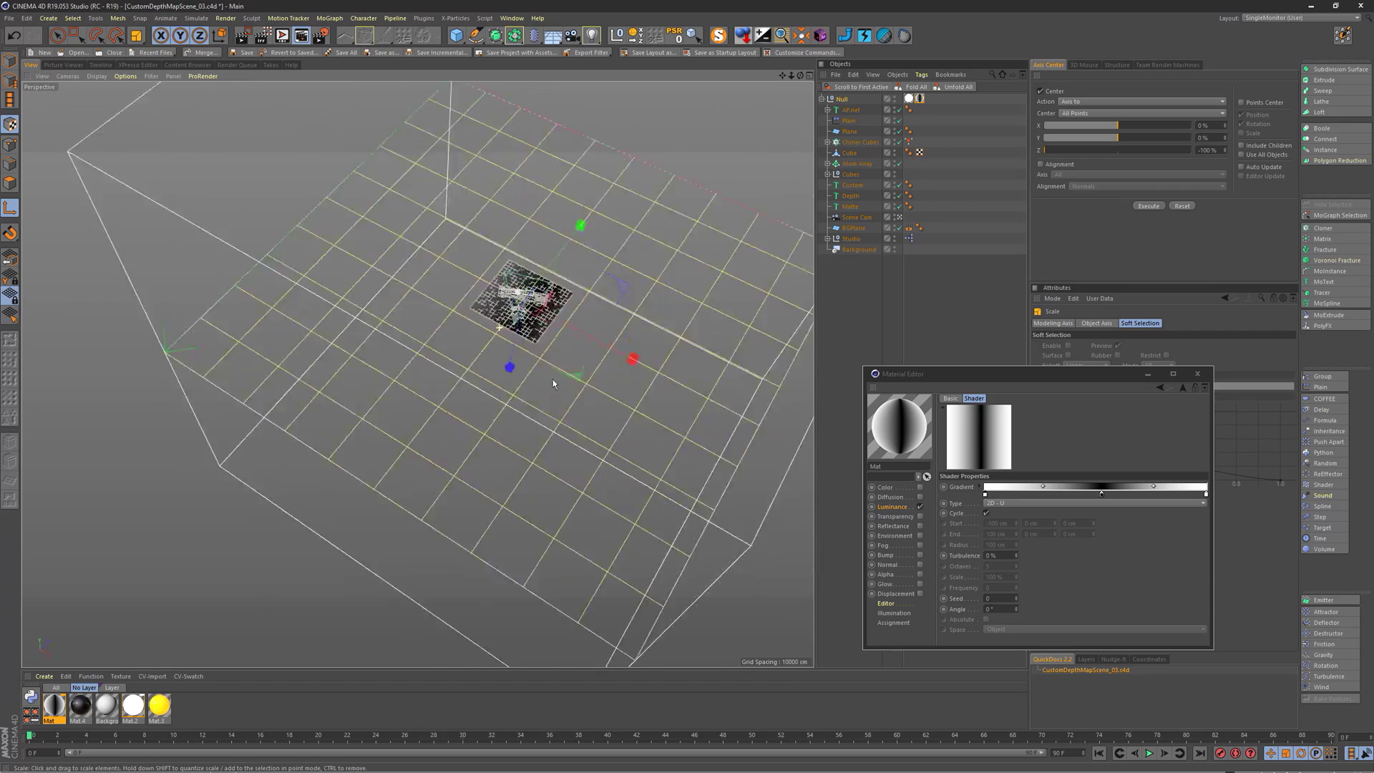
scroll(552, 387, "up", 5)
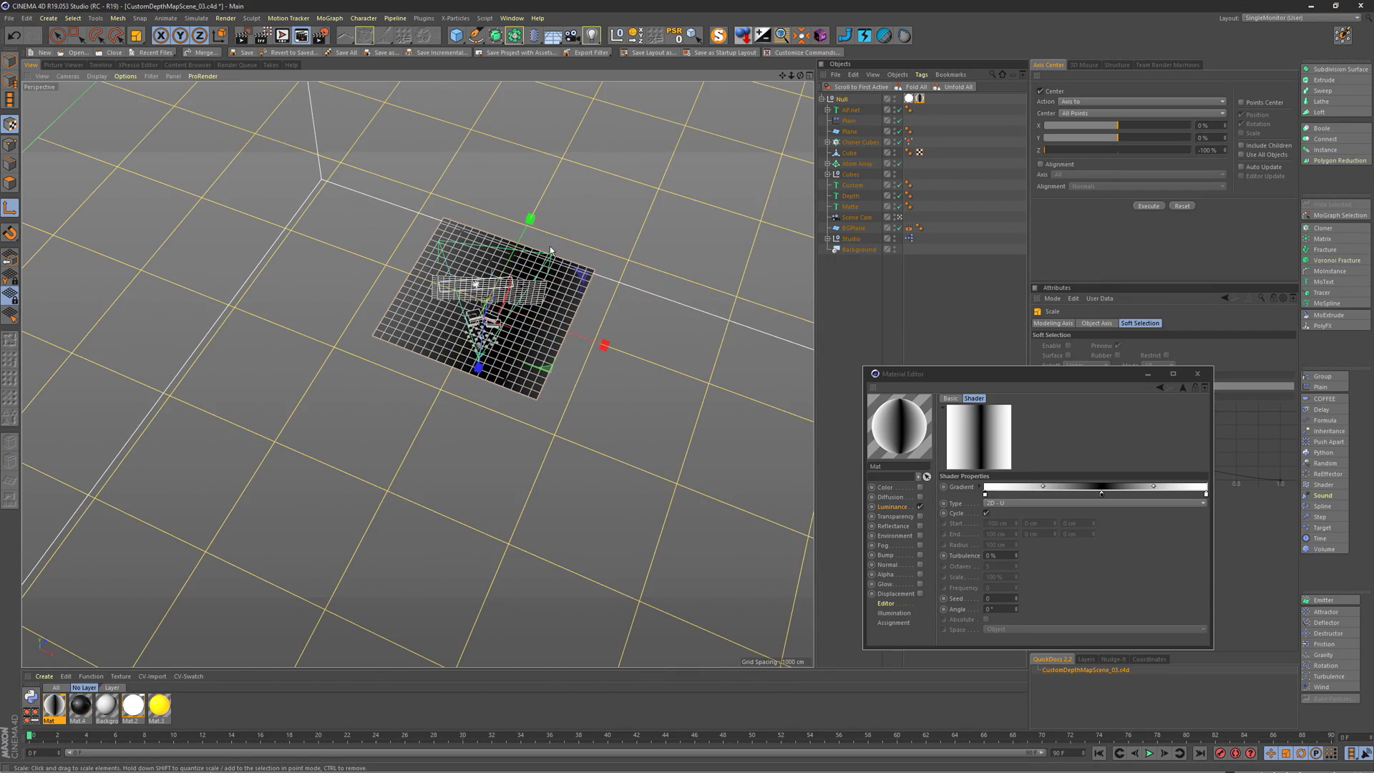
scroll(608, 239, "up", 3)
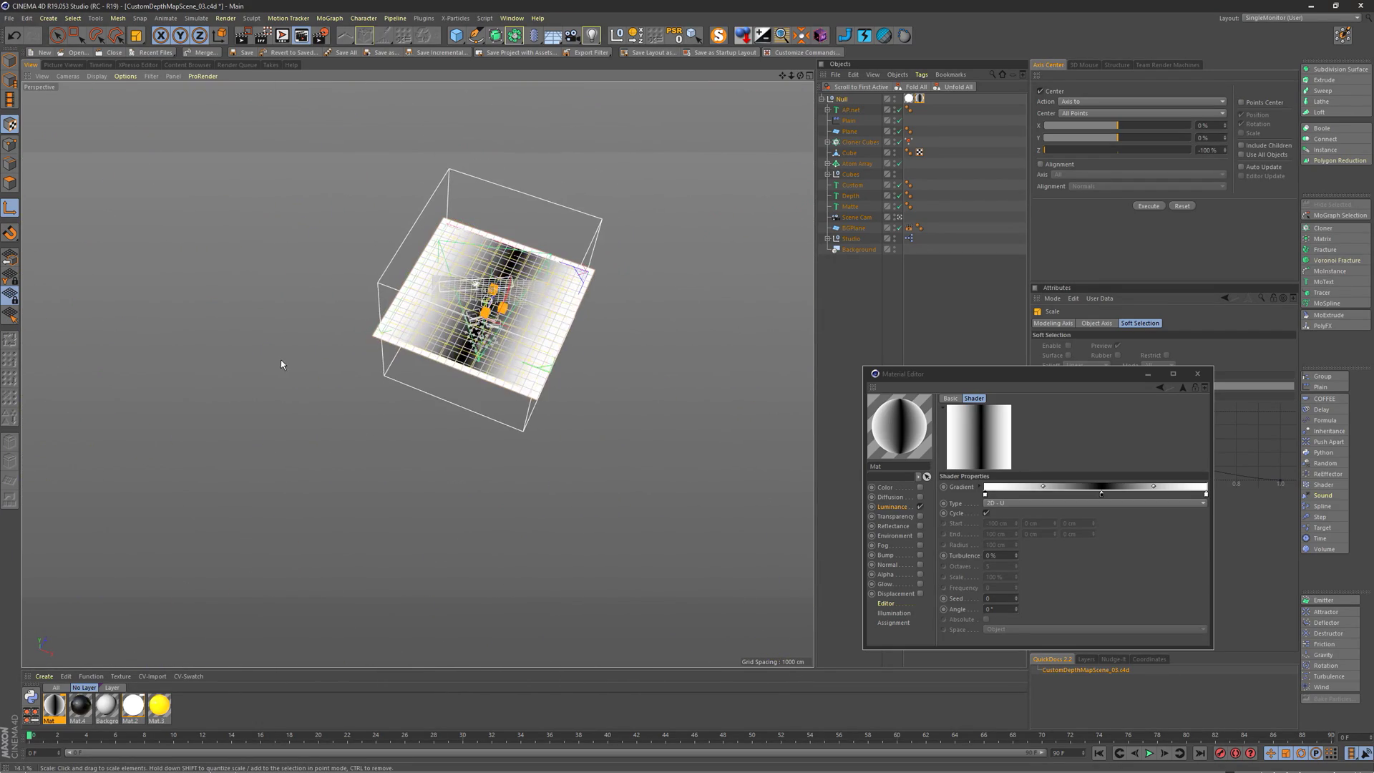
scroll(571, 287, "up", 3)
scroll(570, 287, "up", 3)
left_click_drag(722, 173, 435, 334)
Return to the single perspective view and deselect everything to see the clean luminance gradient.
middle_click(415, 294)
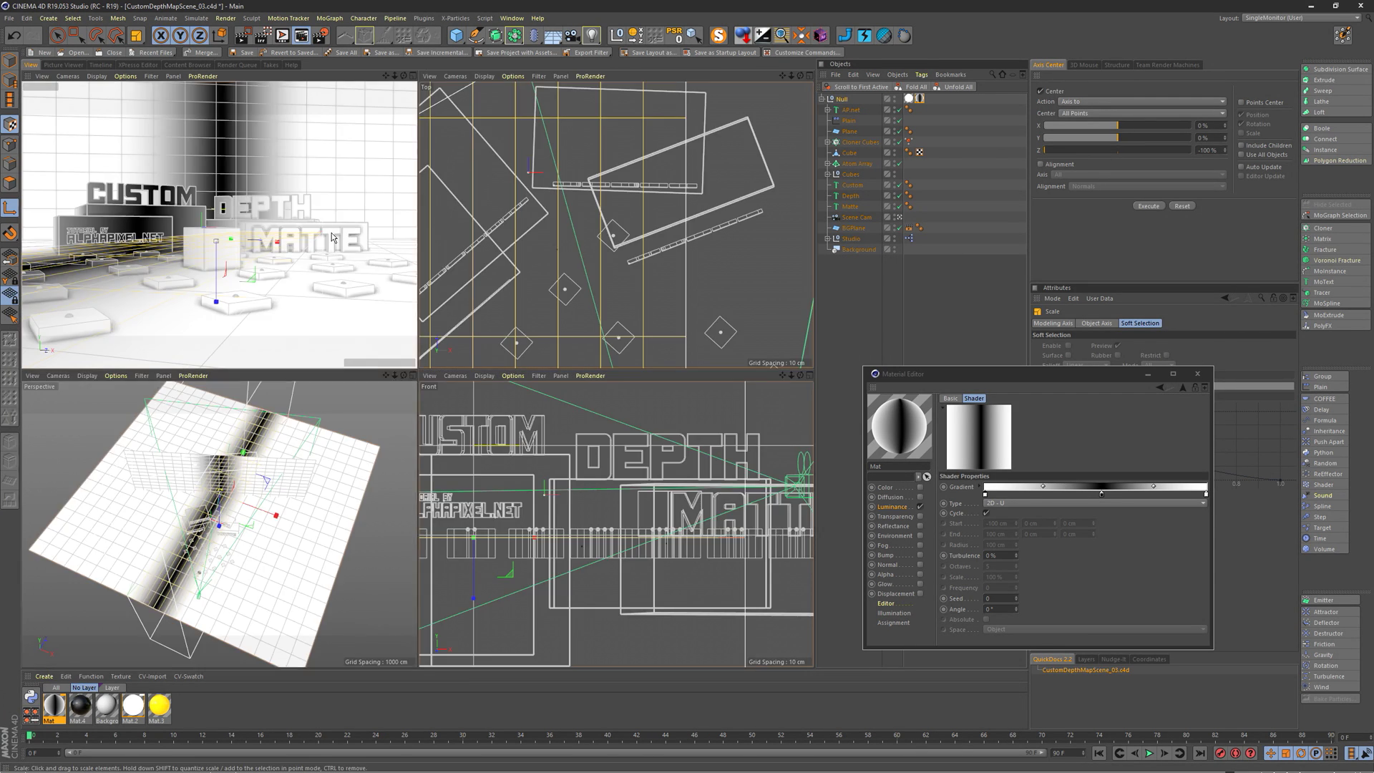
middle_click(391, 258)
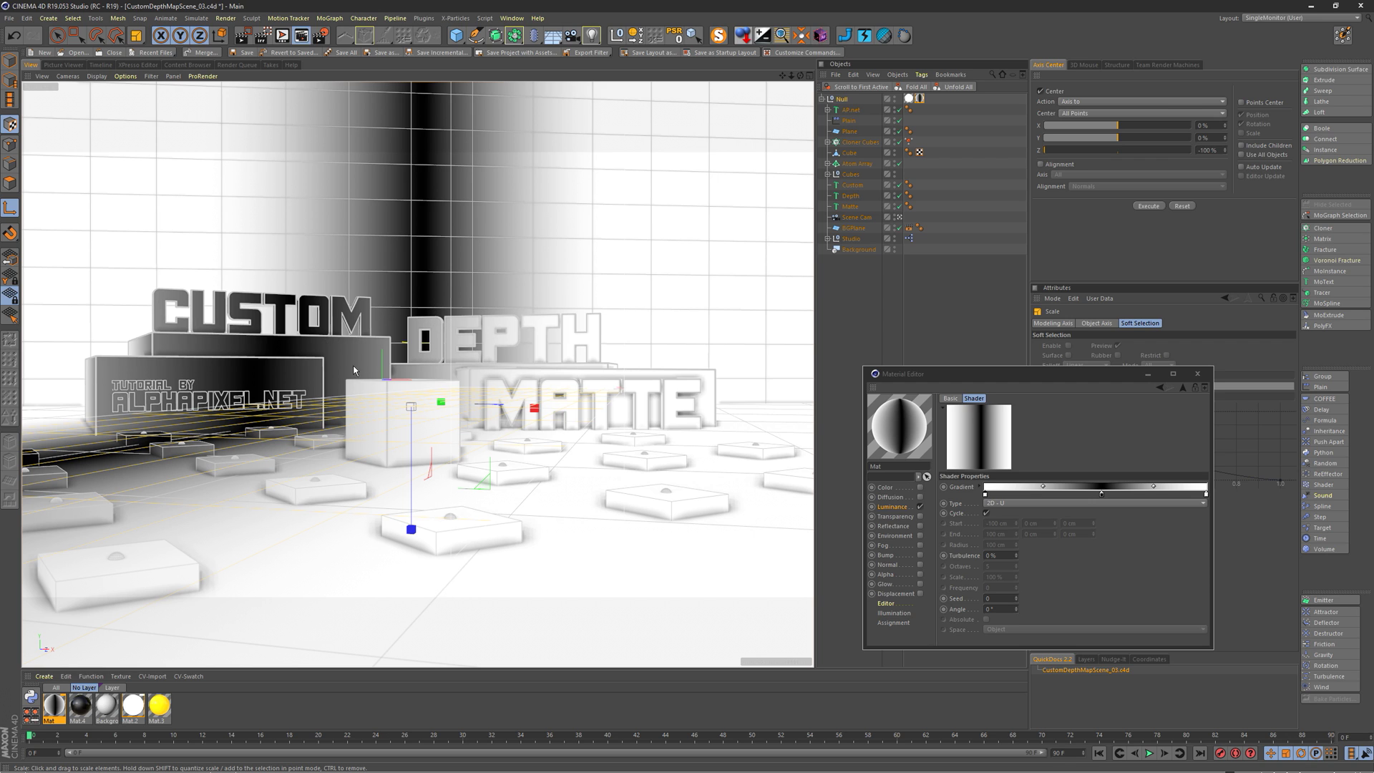
left_click(865, 272)
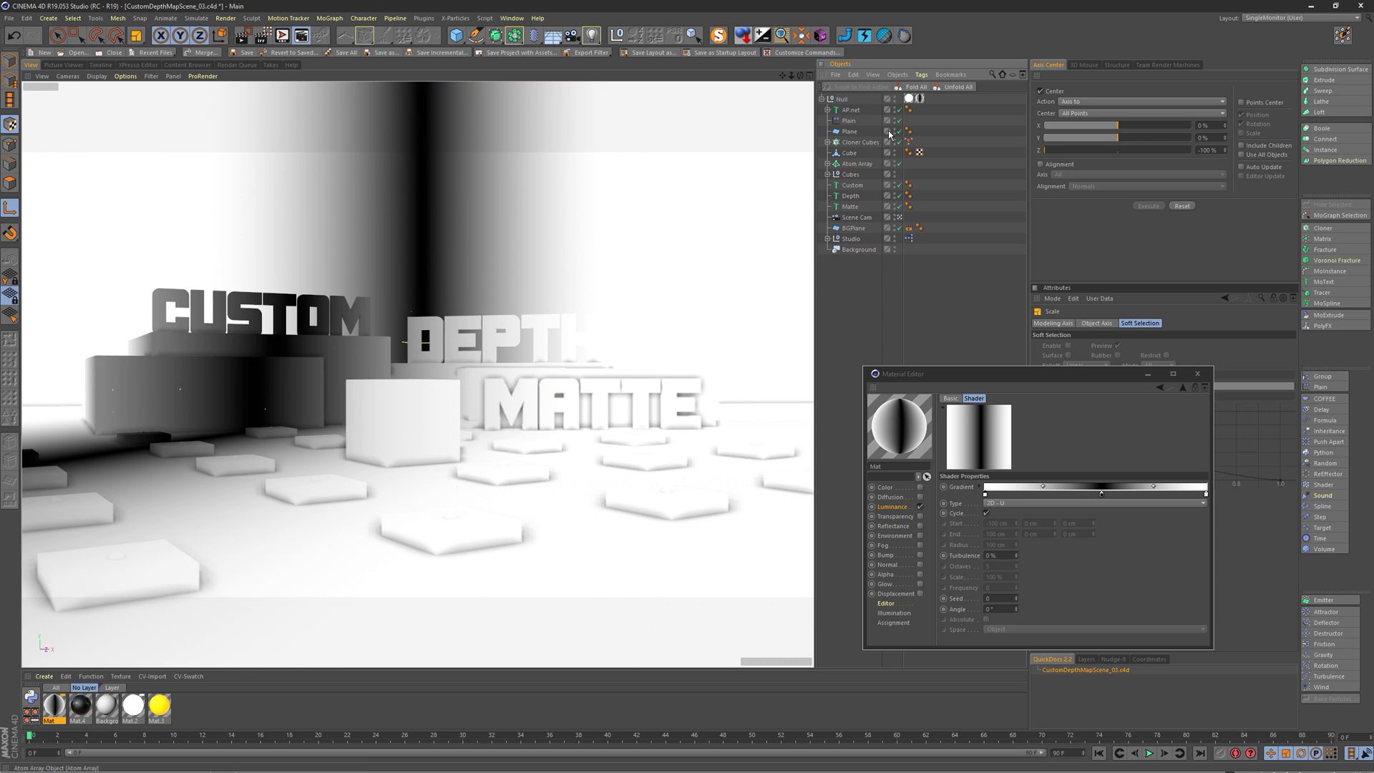
Select the Null scene group and orbit the perspective view closer to the gradient plane.
left_click(842, 101)
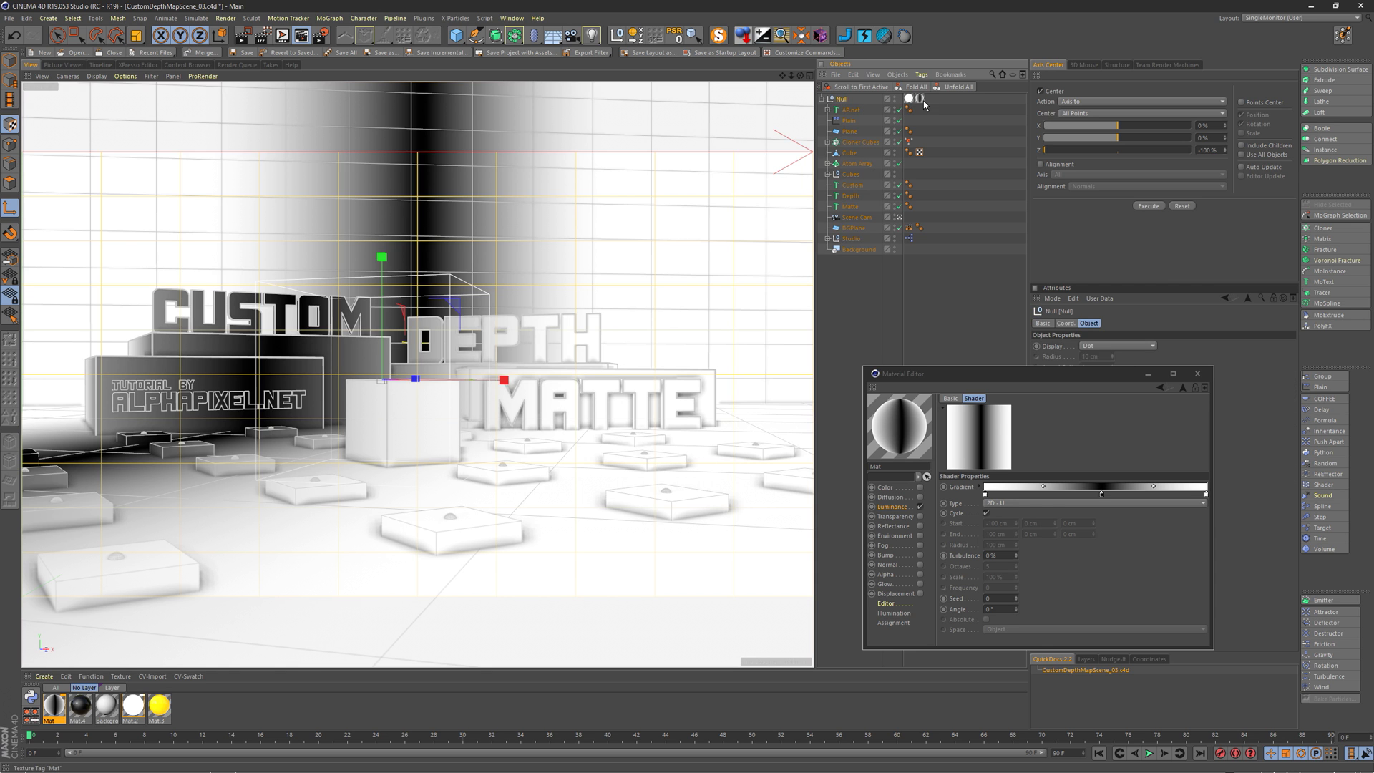
key("r")
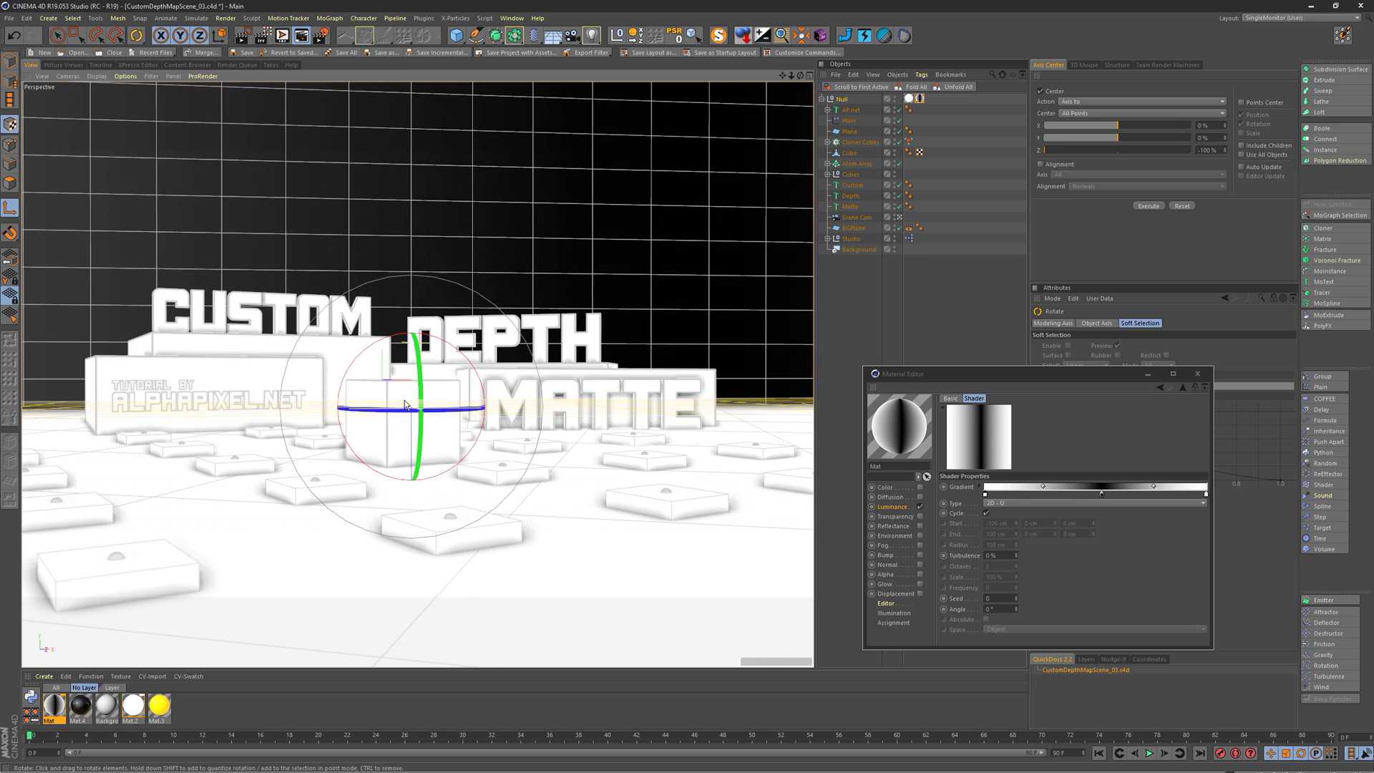
middle_click(499, 218)
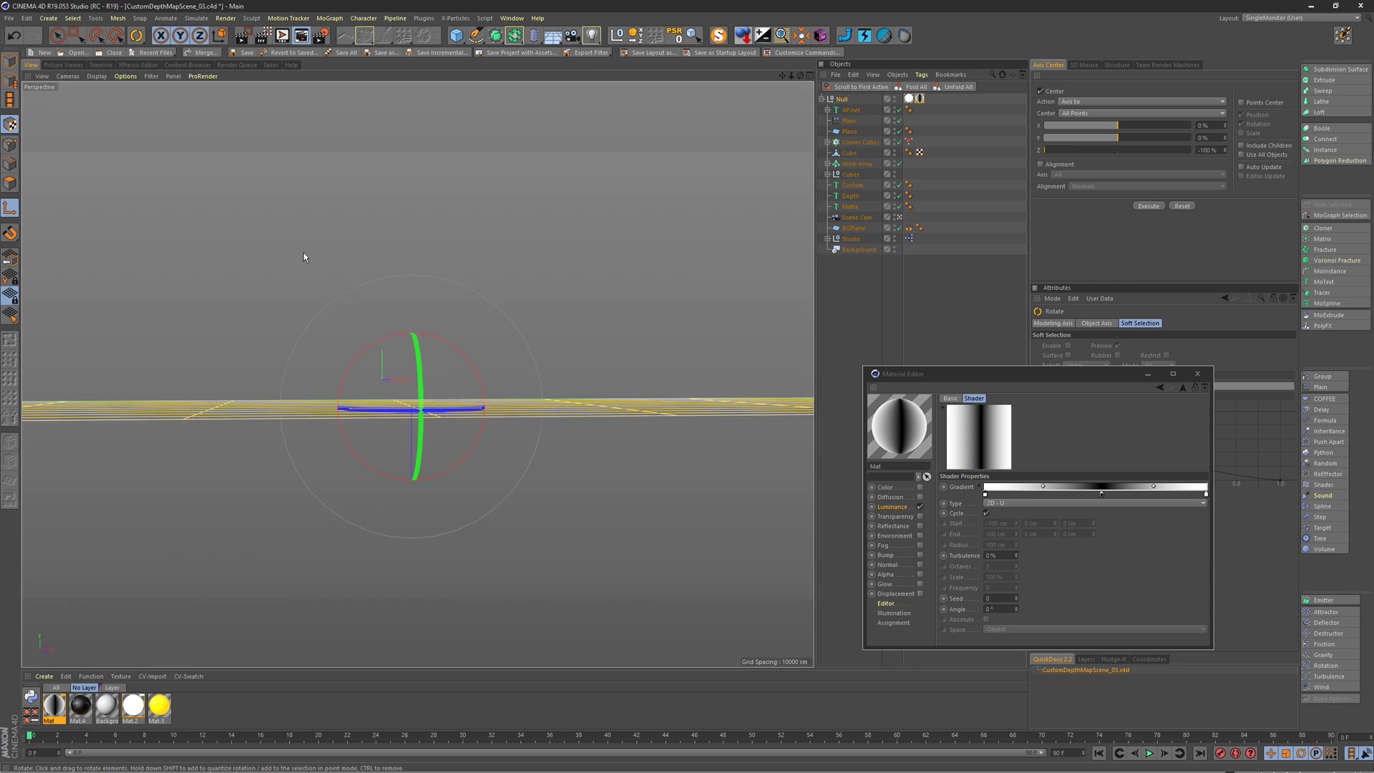
middle_click(305, 253)
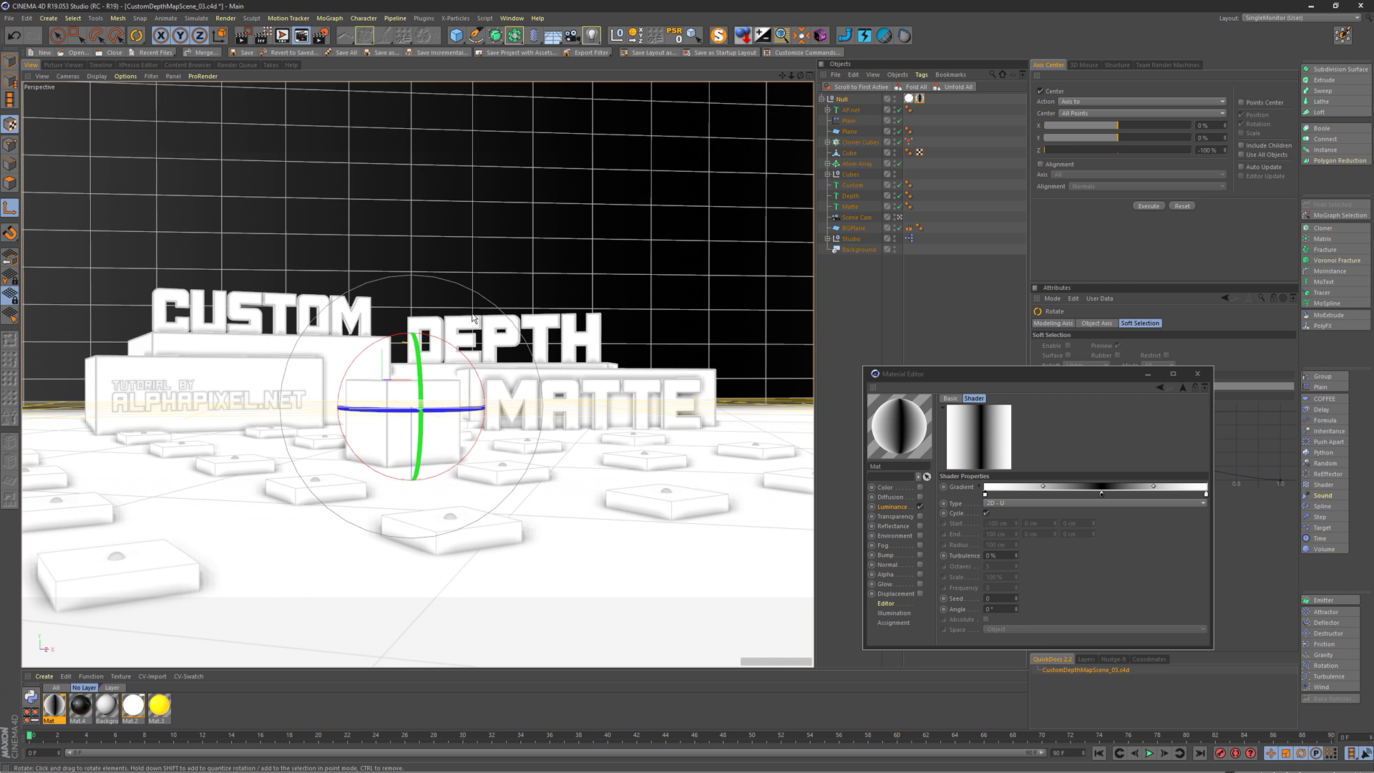
middle_click(472, 318)
middle_click(287, 516)
key("e")
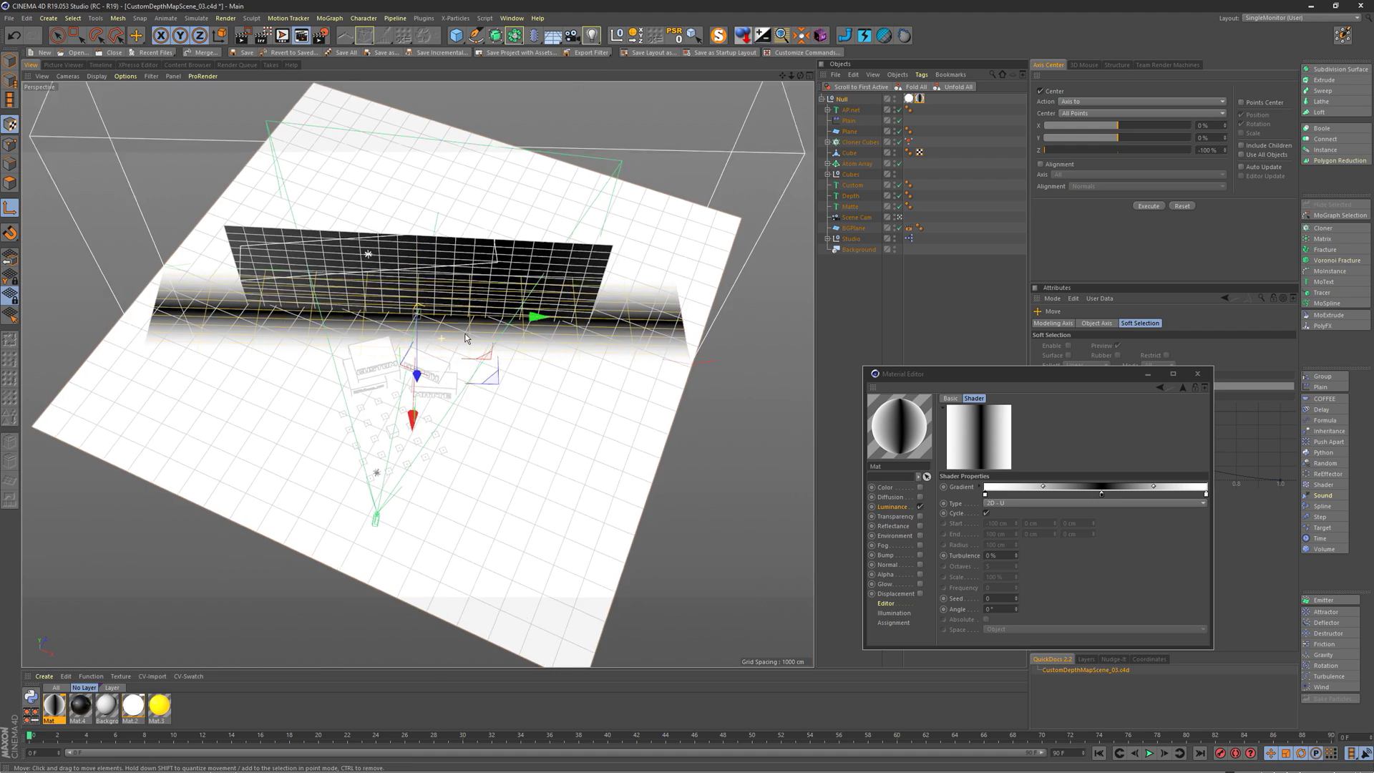
left_click_drag(479, 333, 316, 413, "alt")
Rotate the gradient plane about 9.9° and slide it 91.449 cm along X, then deselect.
key("r")
key("e")
middle_click(422, 362)
middle_click(381, 252)
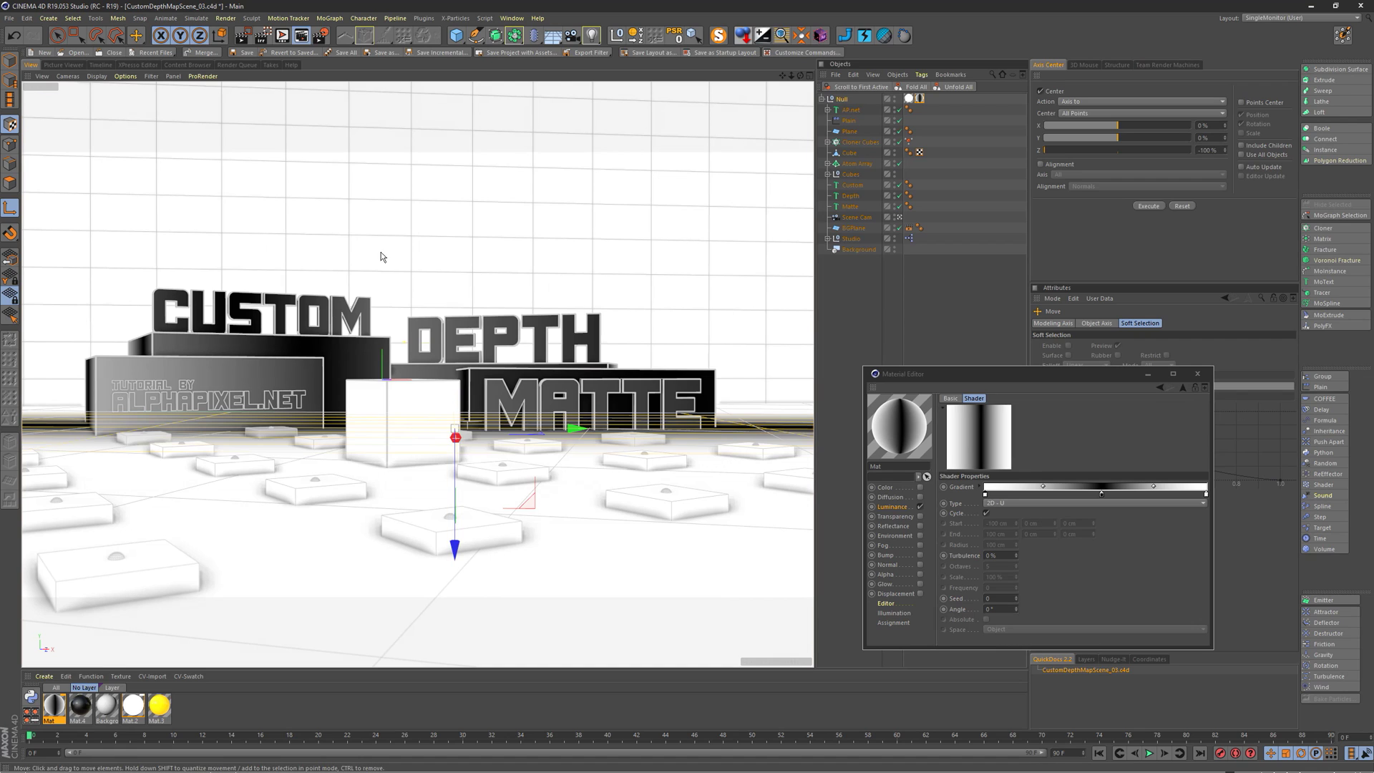
left_click(872, 304)
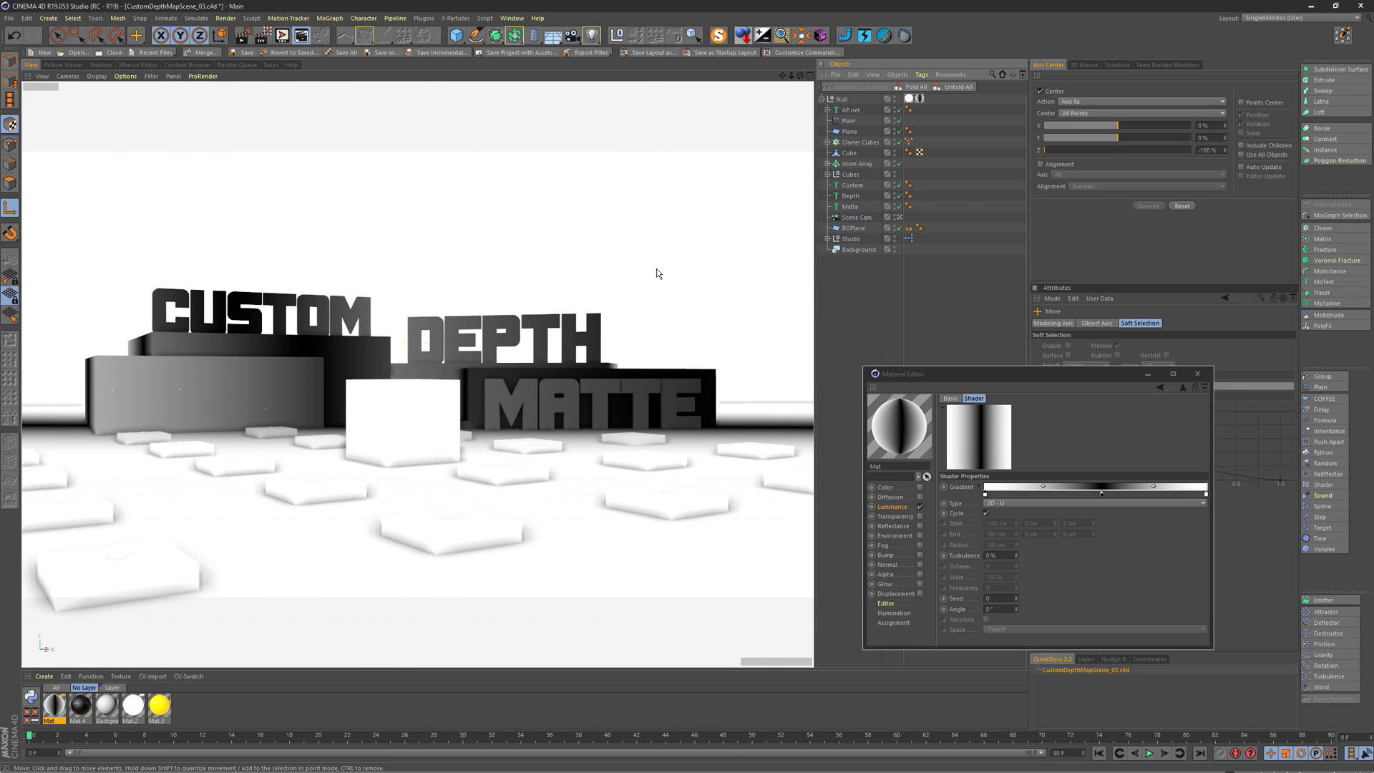
Maximize the perspective view, select all, and scale the gradient much narrower.
middle_click(428, 347)
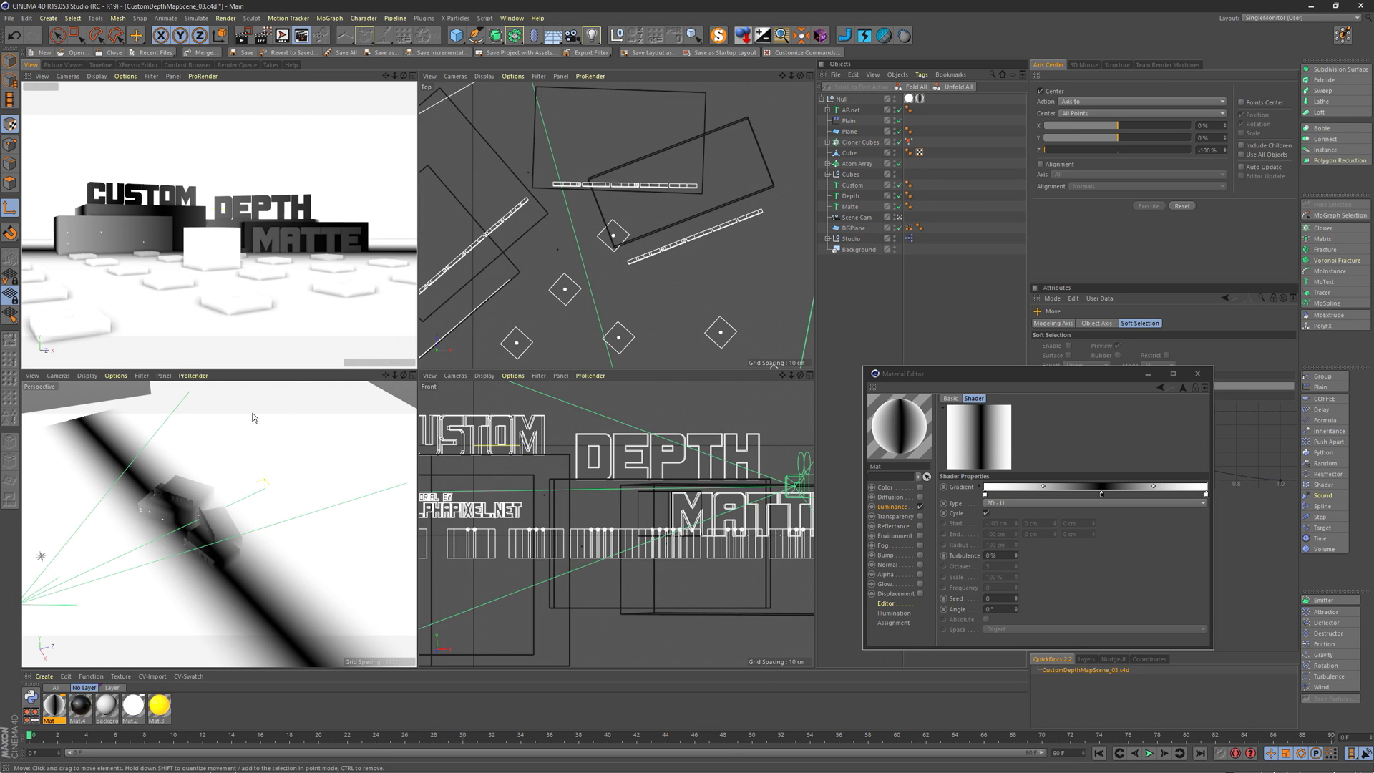
middle_click(195, 461)
key("ctrl+a")
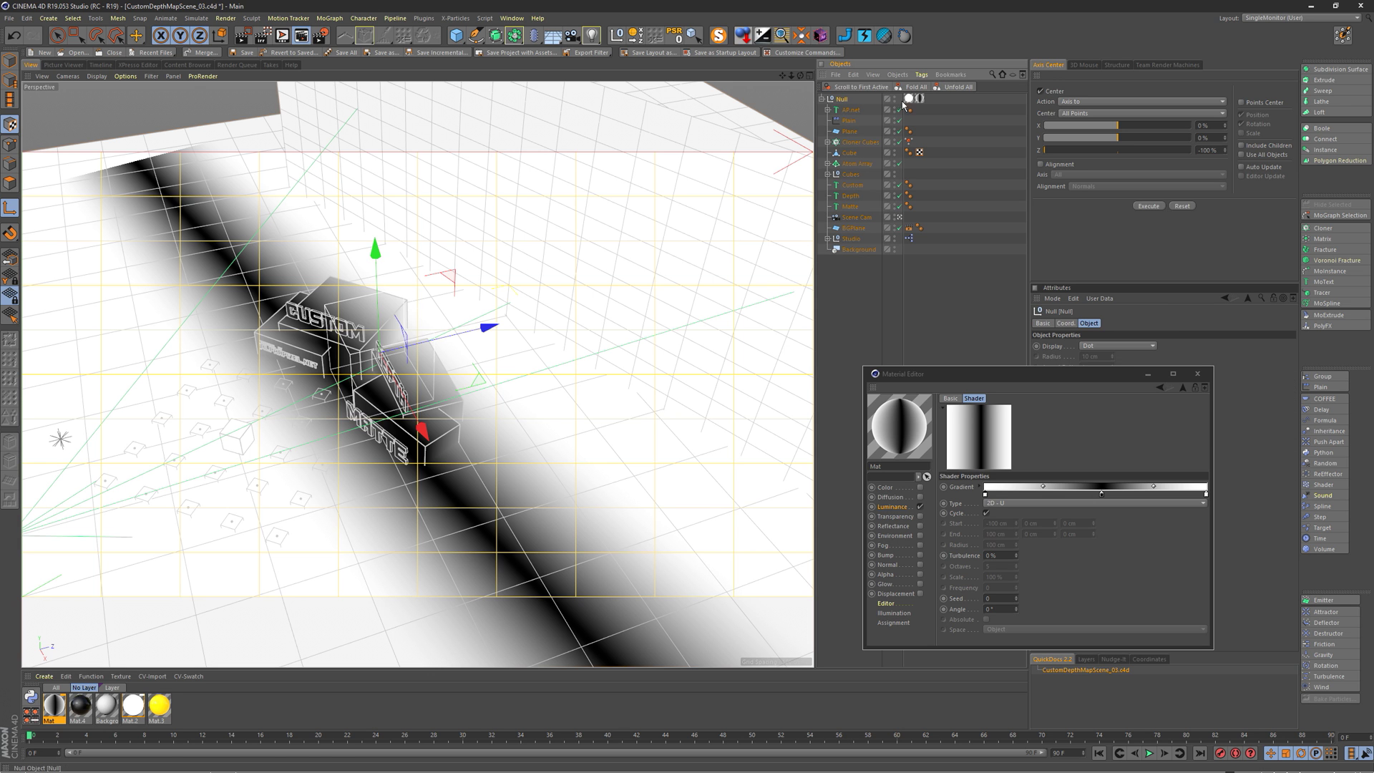
key("t")
left_click_drag(322, 400, 373, 391, "alt")
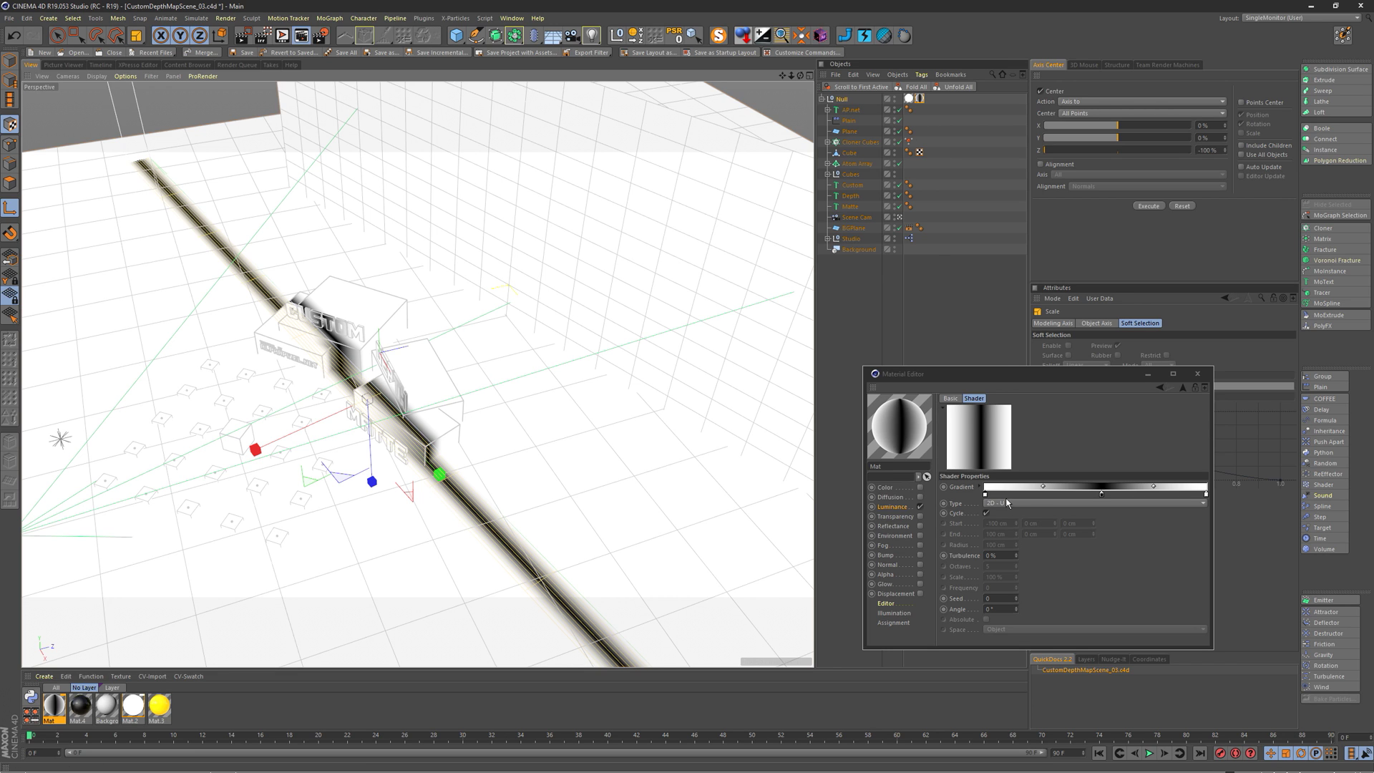
In the Luminance channel, try replacing the gradient texture with Noise.
left_click(892, 507)
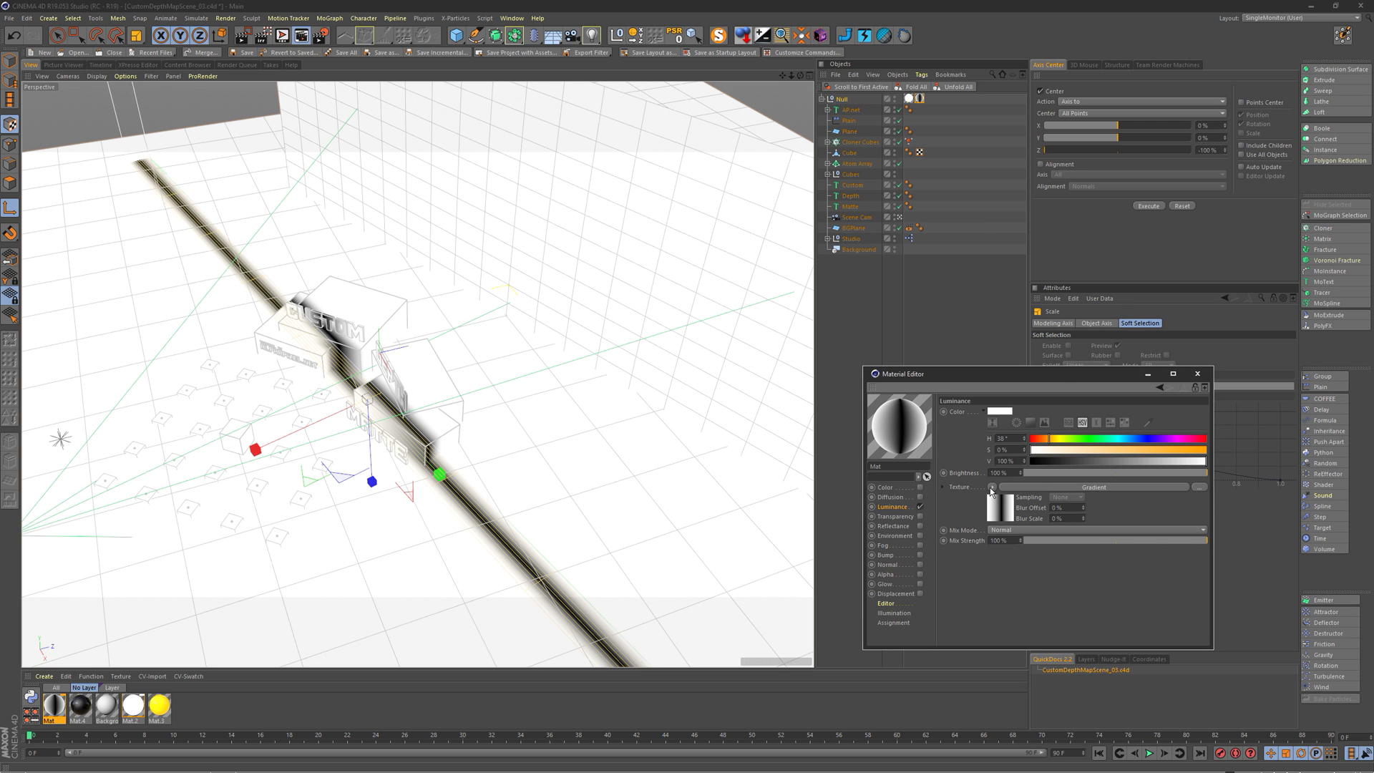
left_click(992, 488)
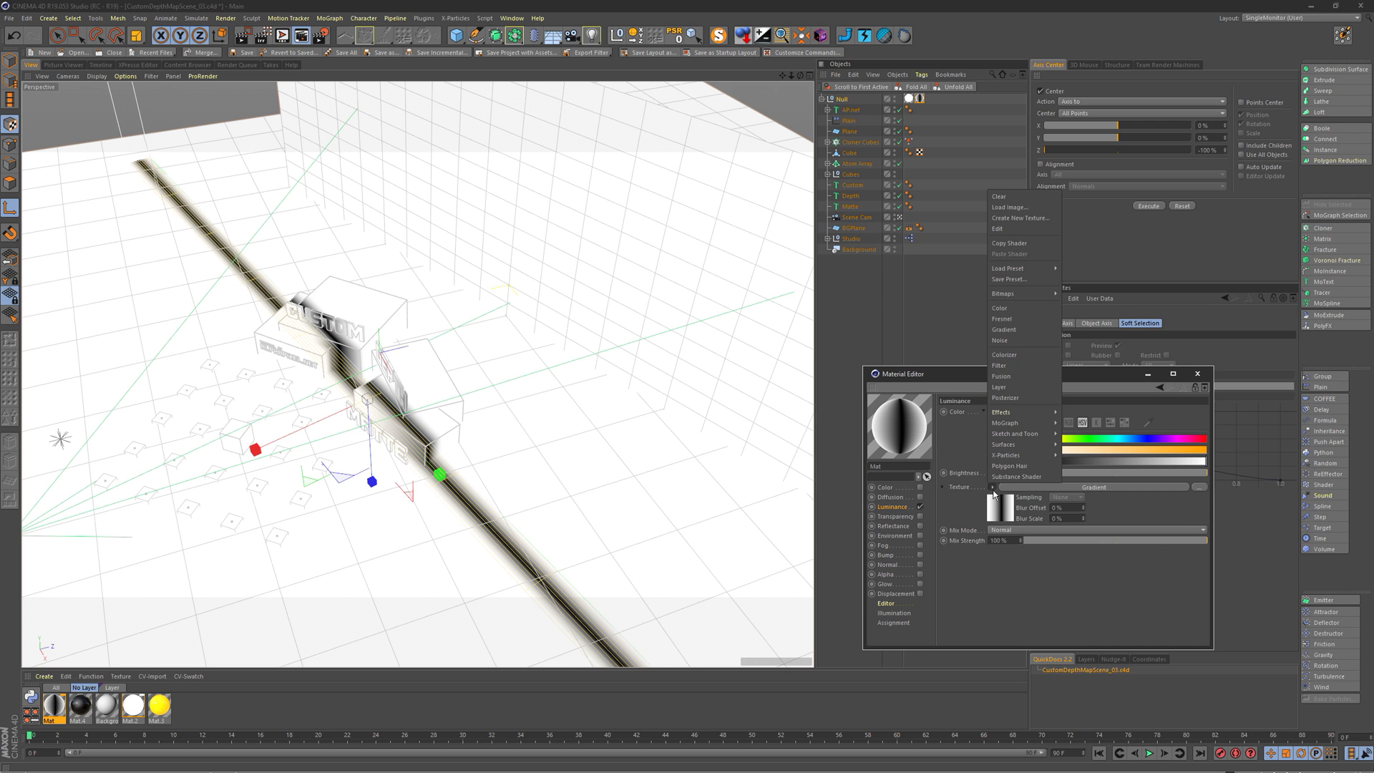
left_click(1025, 338)
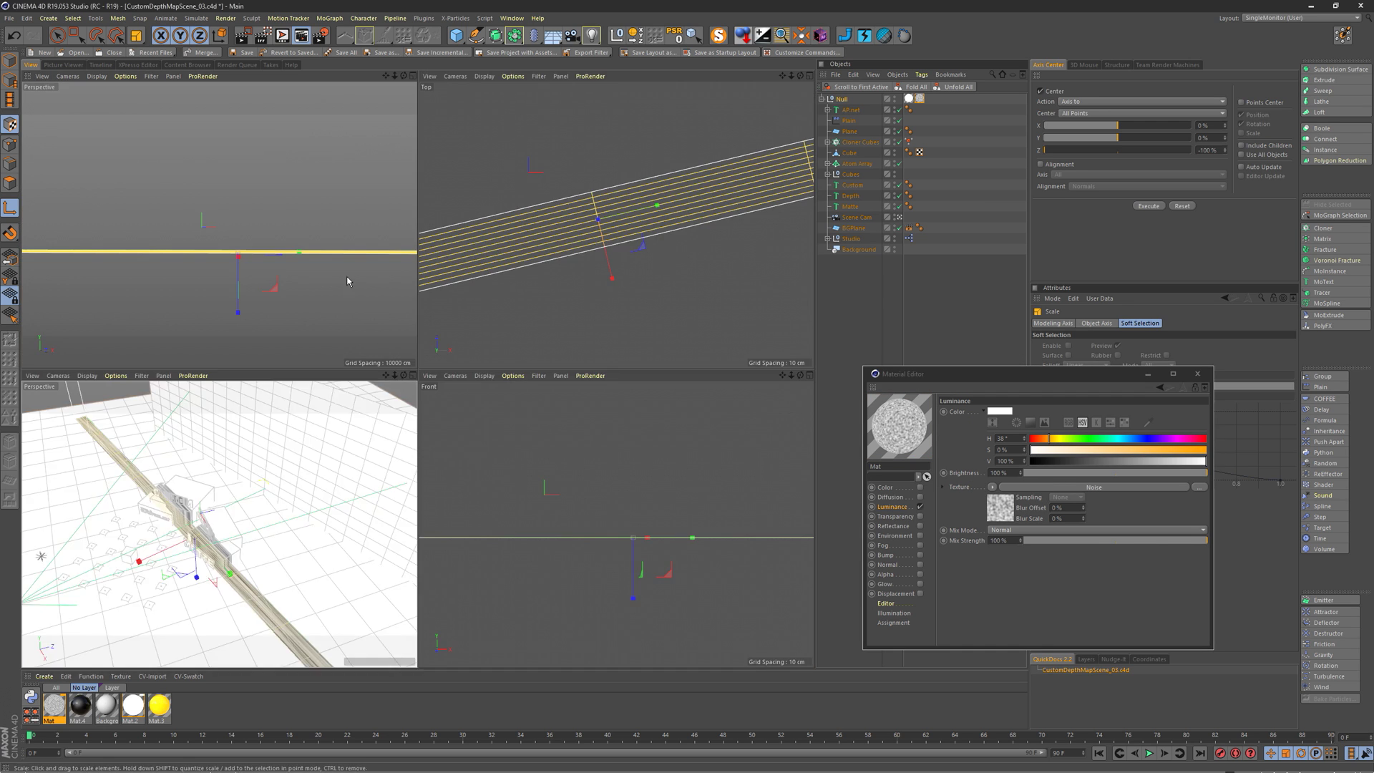
Scale the gradient plane to about 164% to widen its dark band.
middle_click(322, 268)
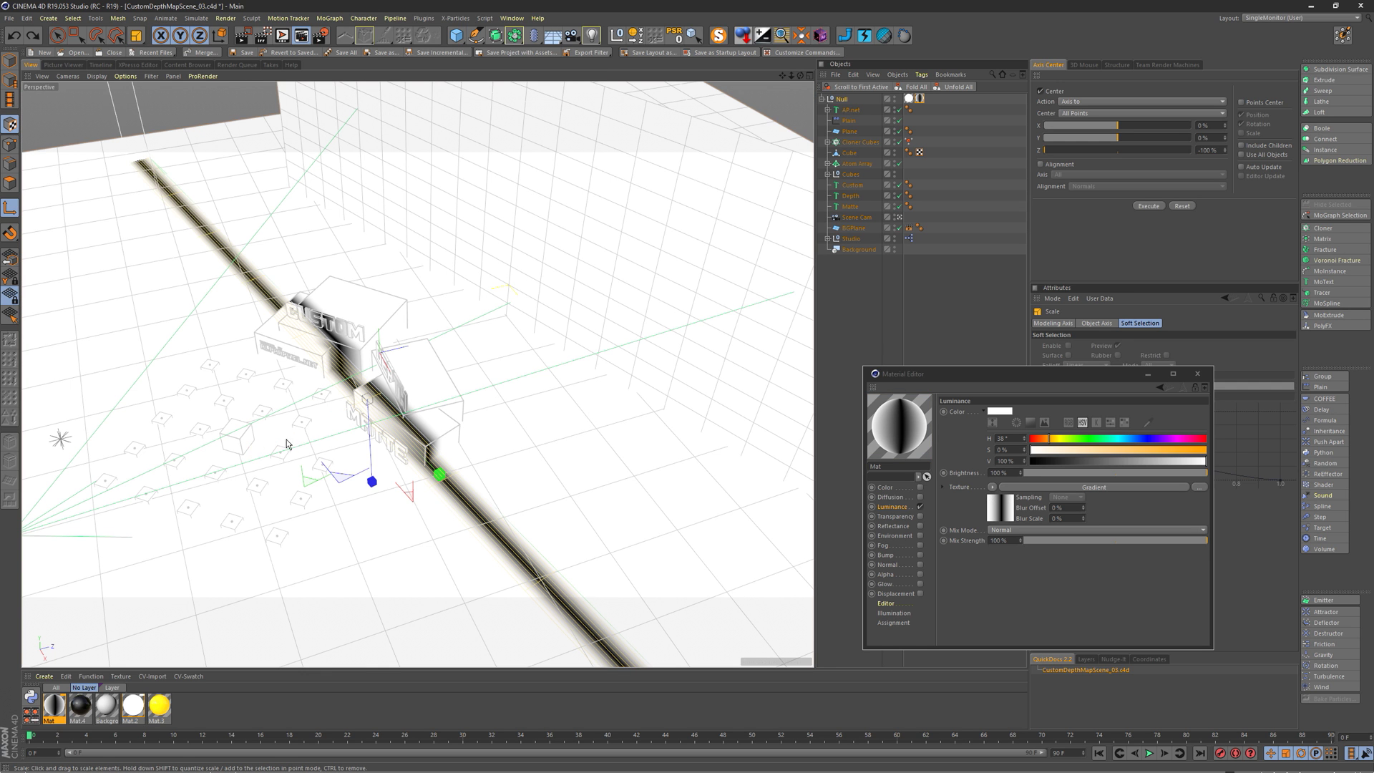
left_click_drag(256, 450, 44, 505)
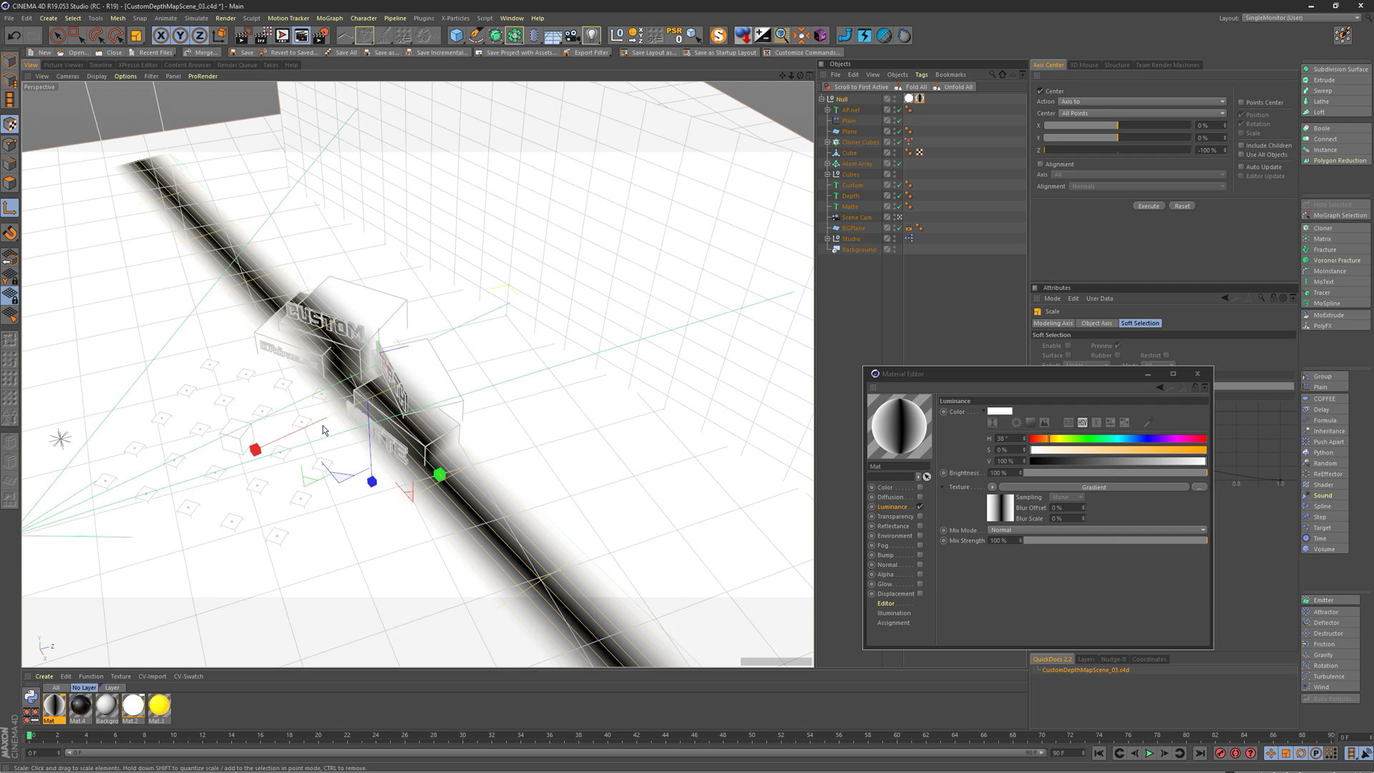
left_click_drag(255, 450, 292, 433)
key("r")
scroll(405, 365, "up", 5)
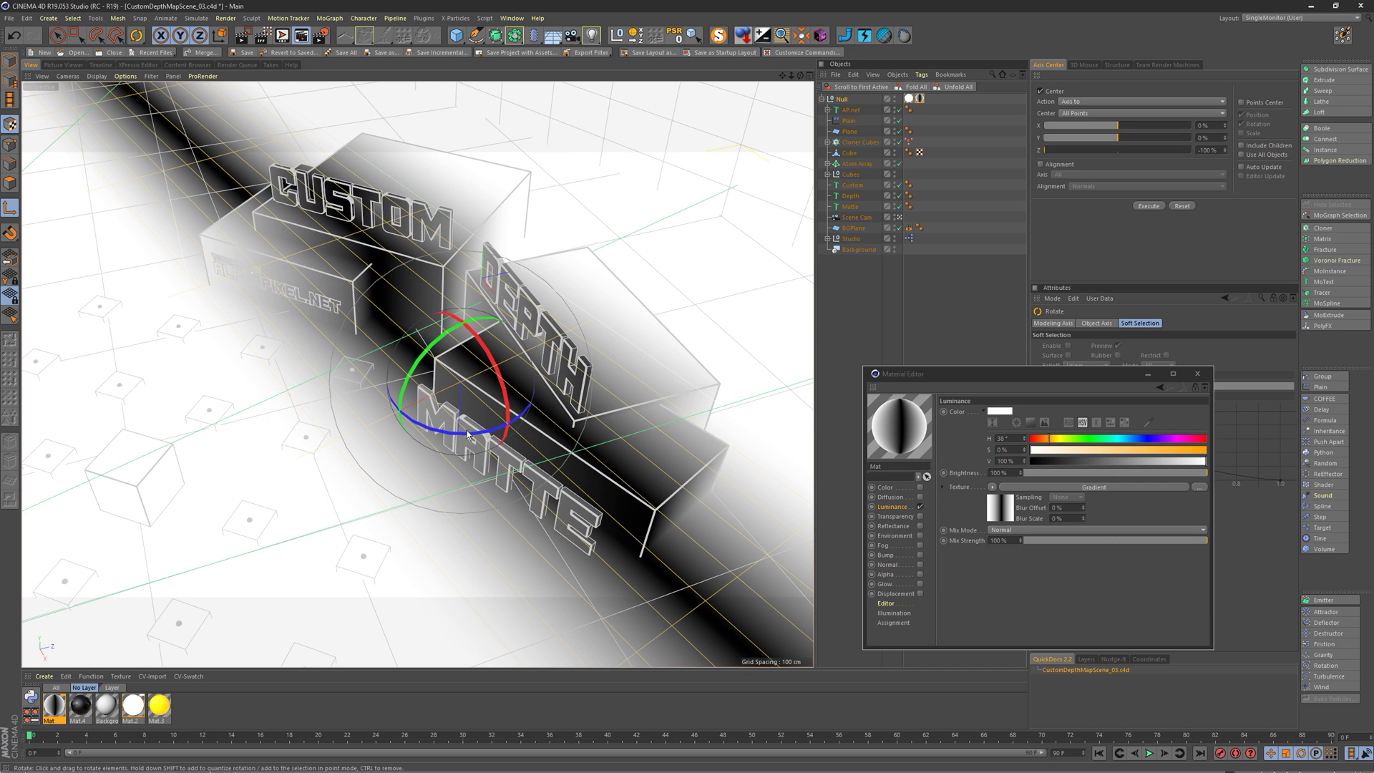
Rotate the gradient about -10.8° and stretch it wider.
left_click_drag(472, 431, 479, 431)
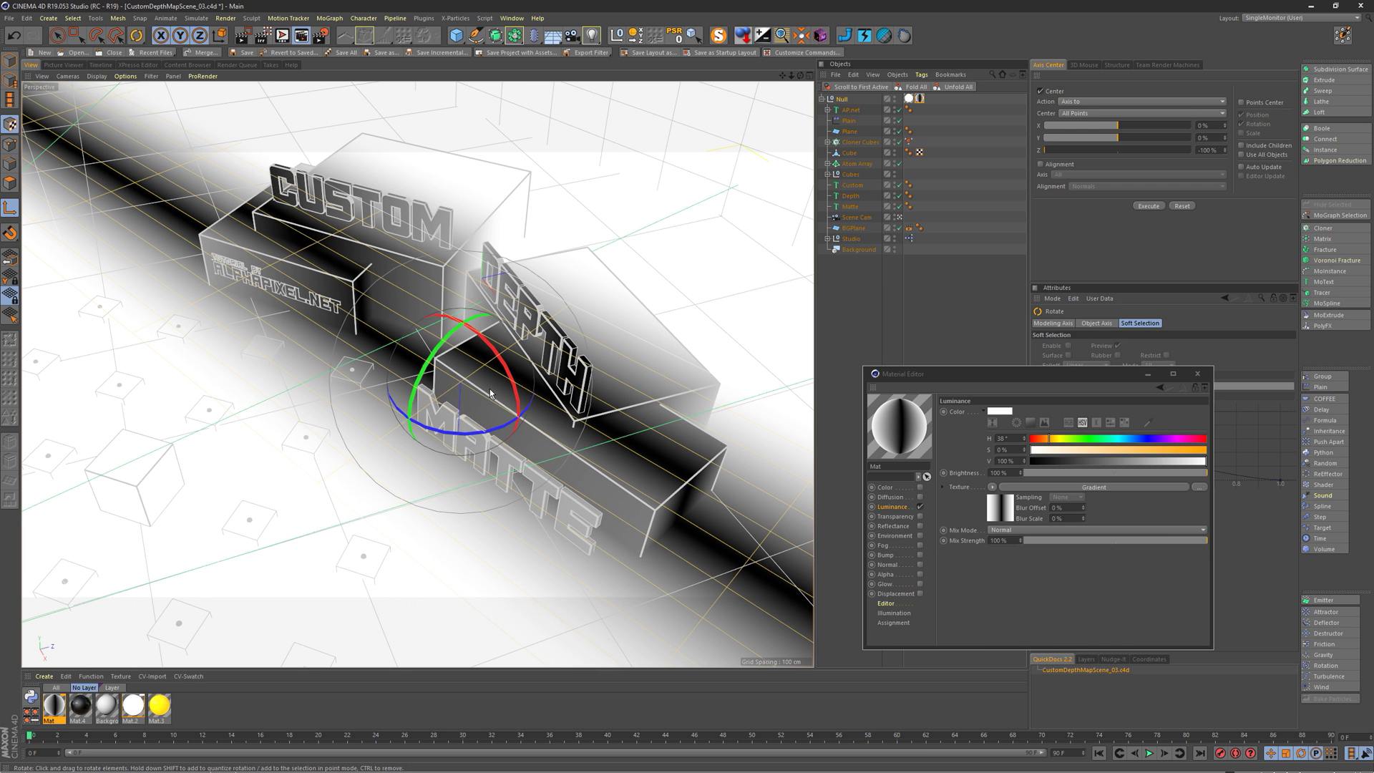
key("t")
left_click_drag(371, 445, 208, 521)
left_click_drag(328, 446, 716, 372, "alt")
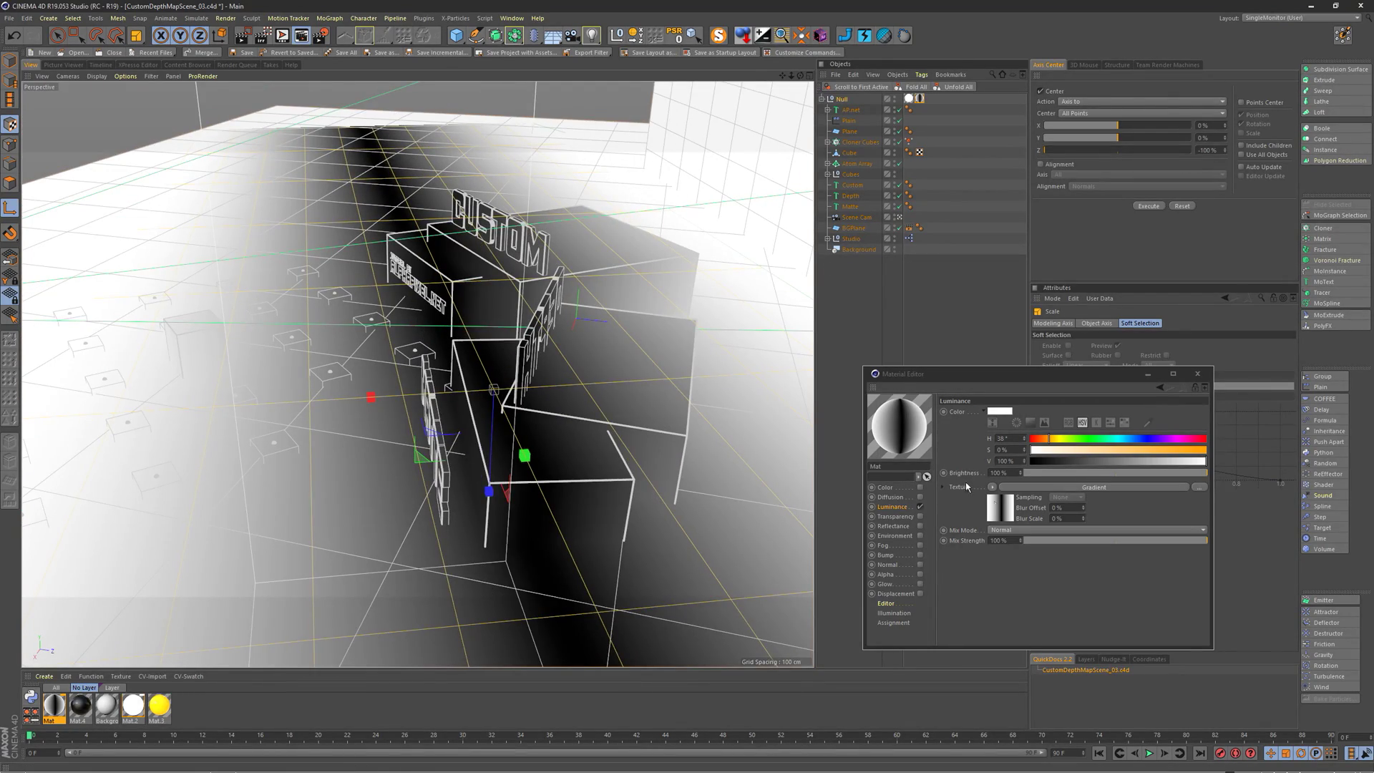
In the Gradient shader, add a knot and nudge it slightly left to darken more text.
left_click(1001, 508)
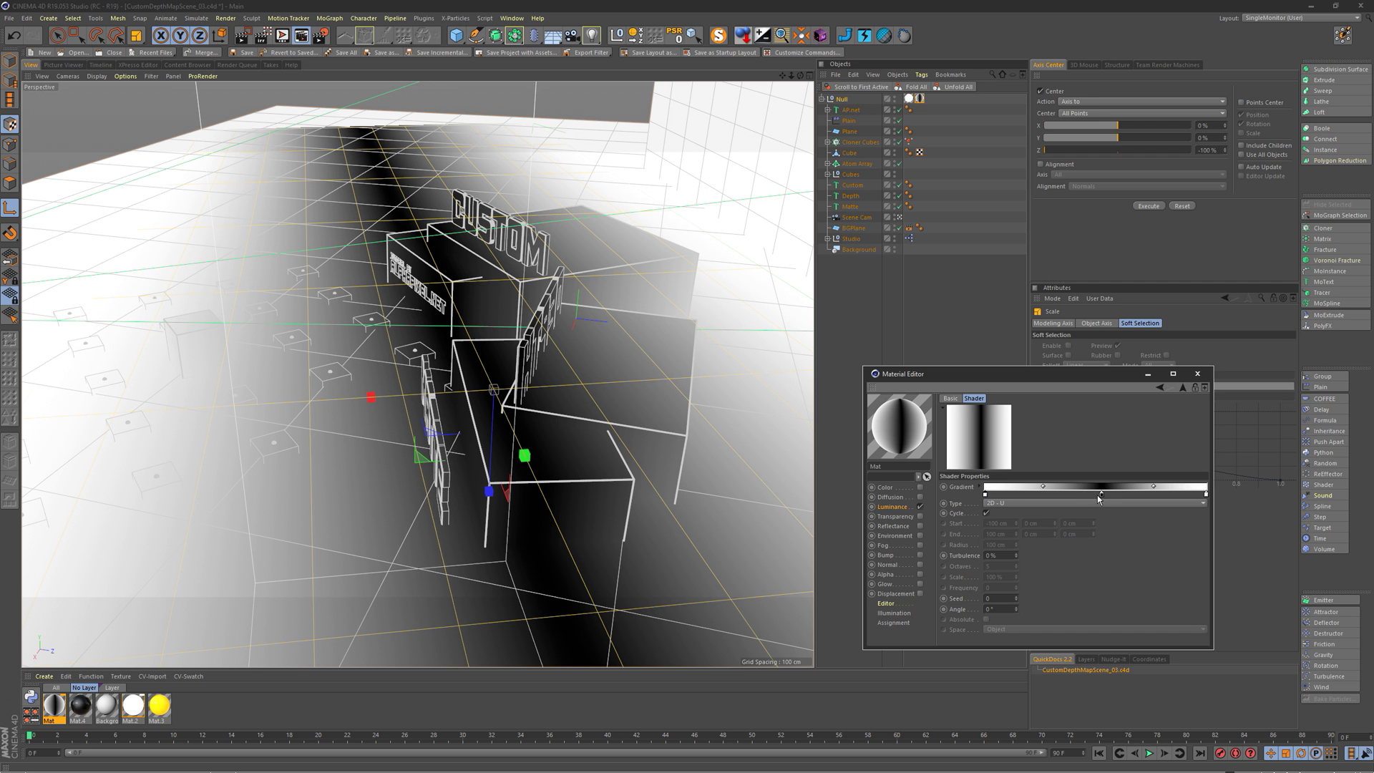
mouse_move(1096, 495)
left_mouse_down()
mouse_move(1082, 498)
mouse_move(1123, 499)
left_mouse_up()
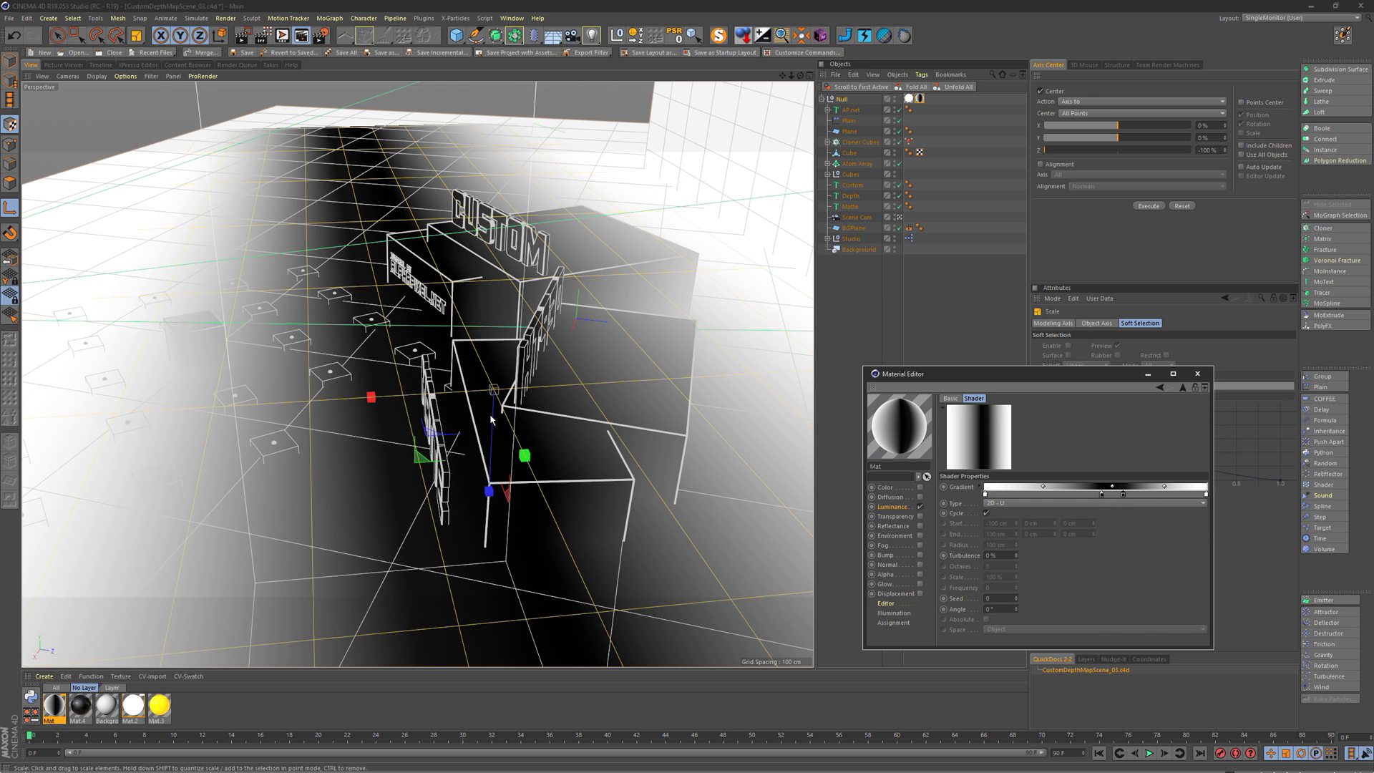
left_click_drag(1101, 495, 1091, 495)
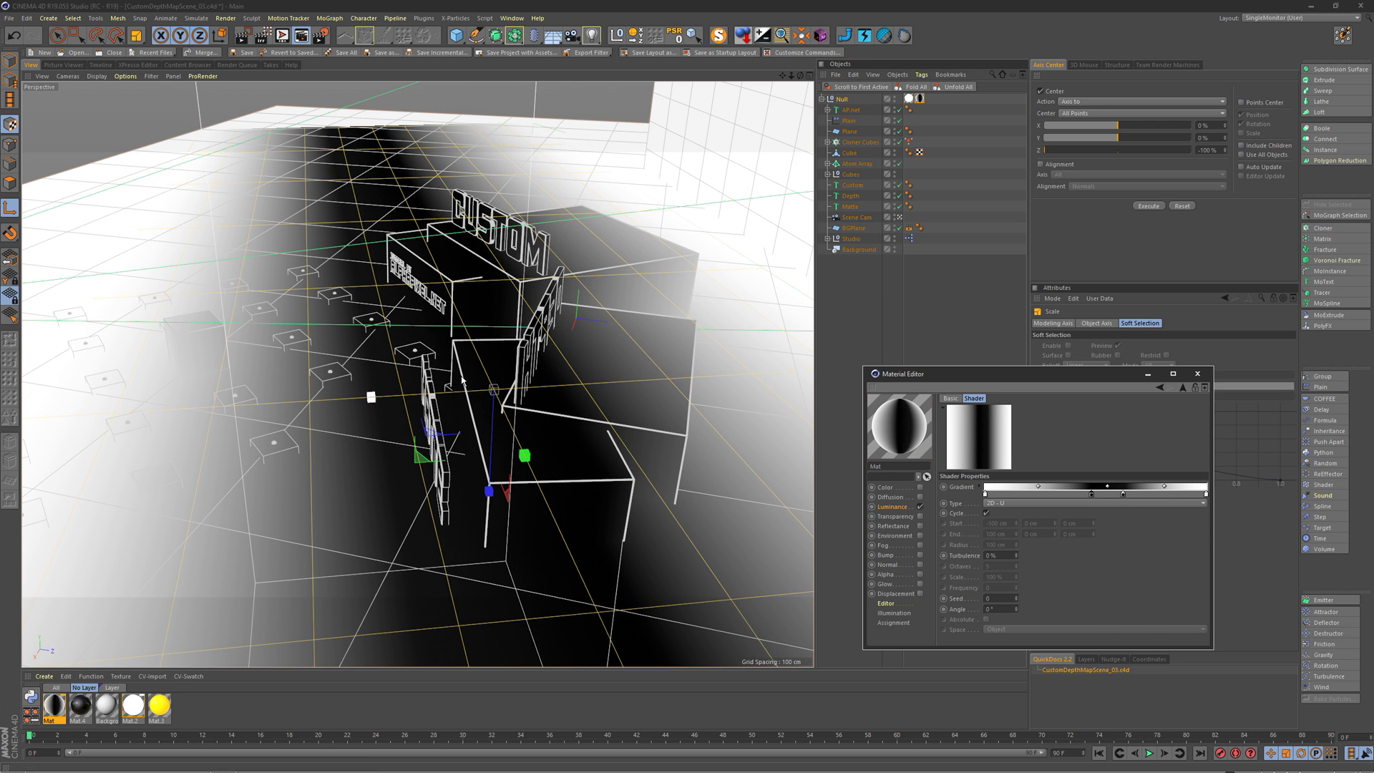
Return to the camera view, deselect all objects, and render the viewport.
key("e")
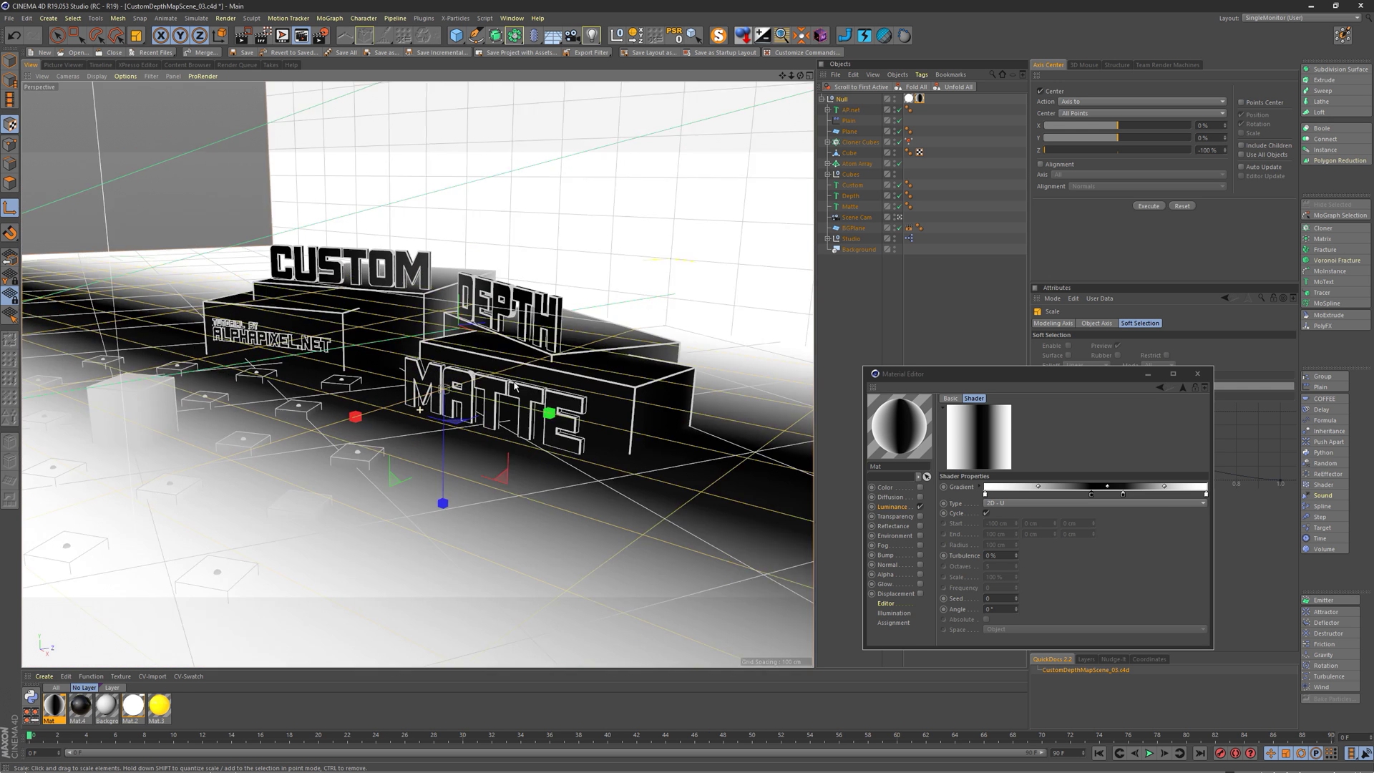
middle_click(491, 384)
middle_click(492, 384)
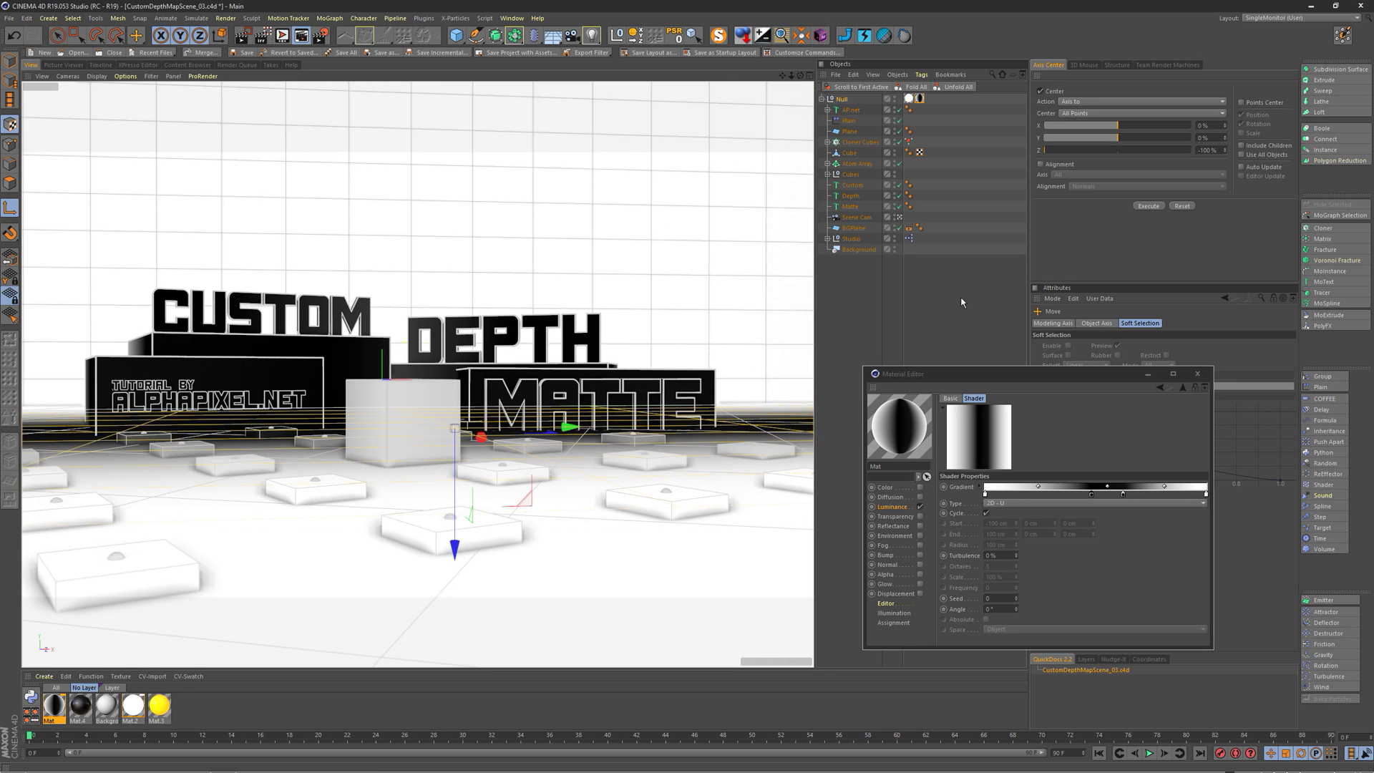
key("ctrl+shift+a")
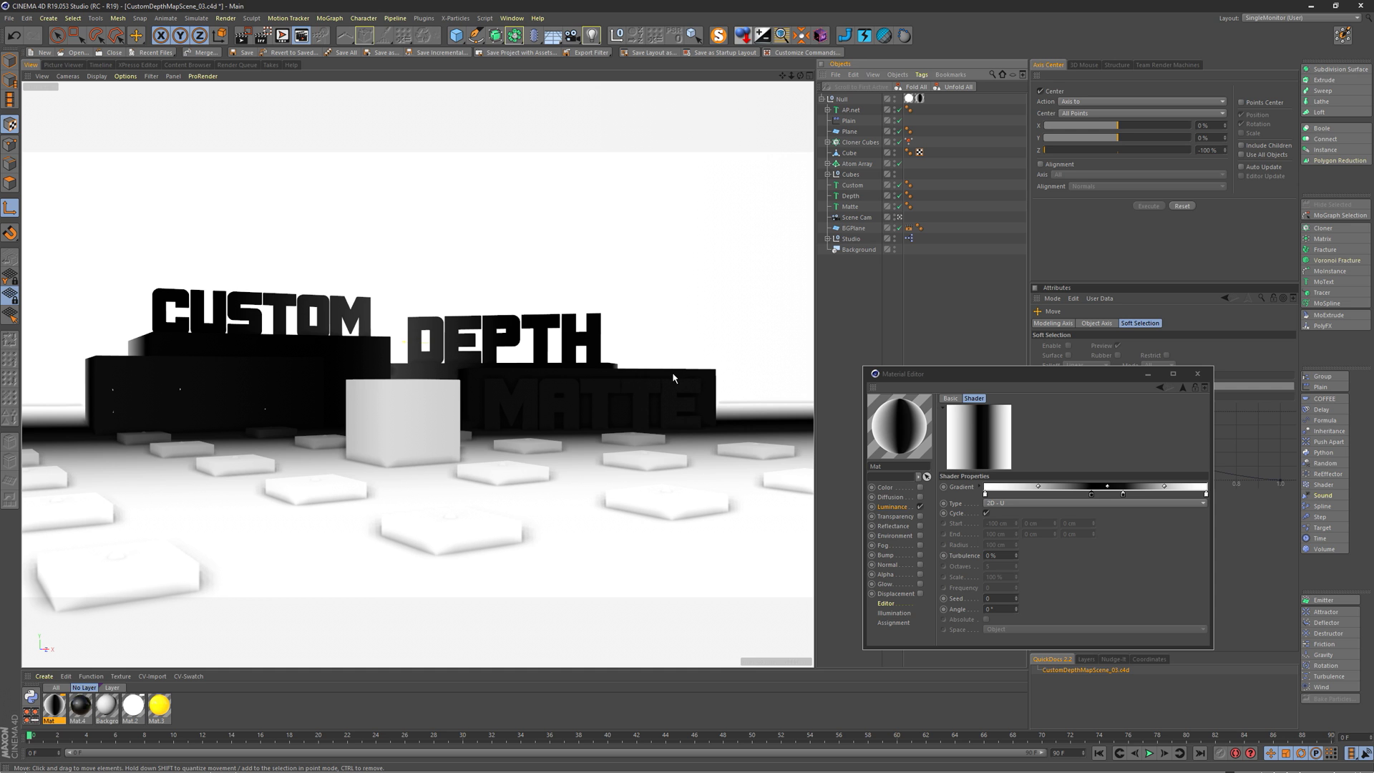
key("ctrl+r")
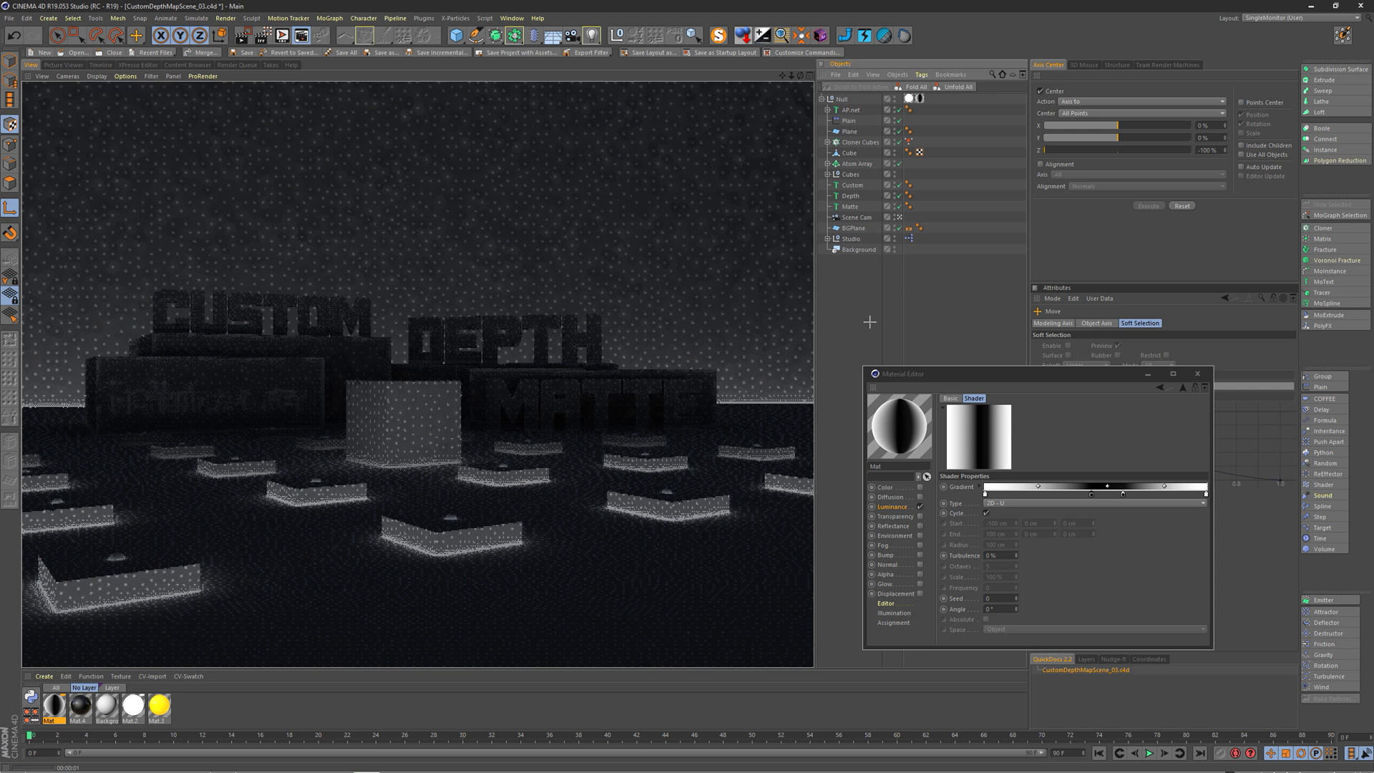
Disable Ambient Occlusion and Global Illumination, re-render, and shift a gradient knot to extend the black band.
key("ctrl+b")
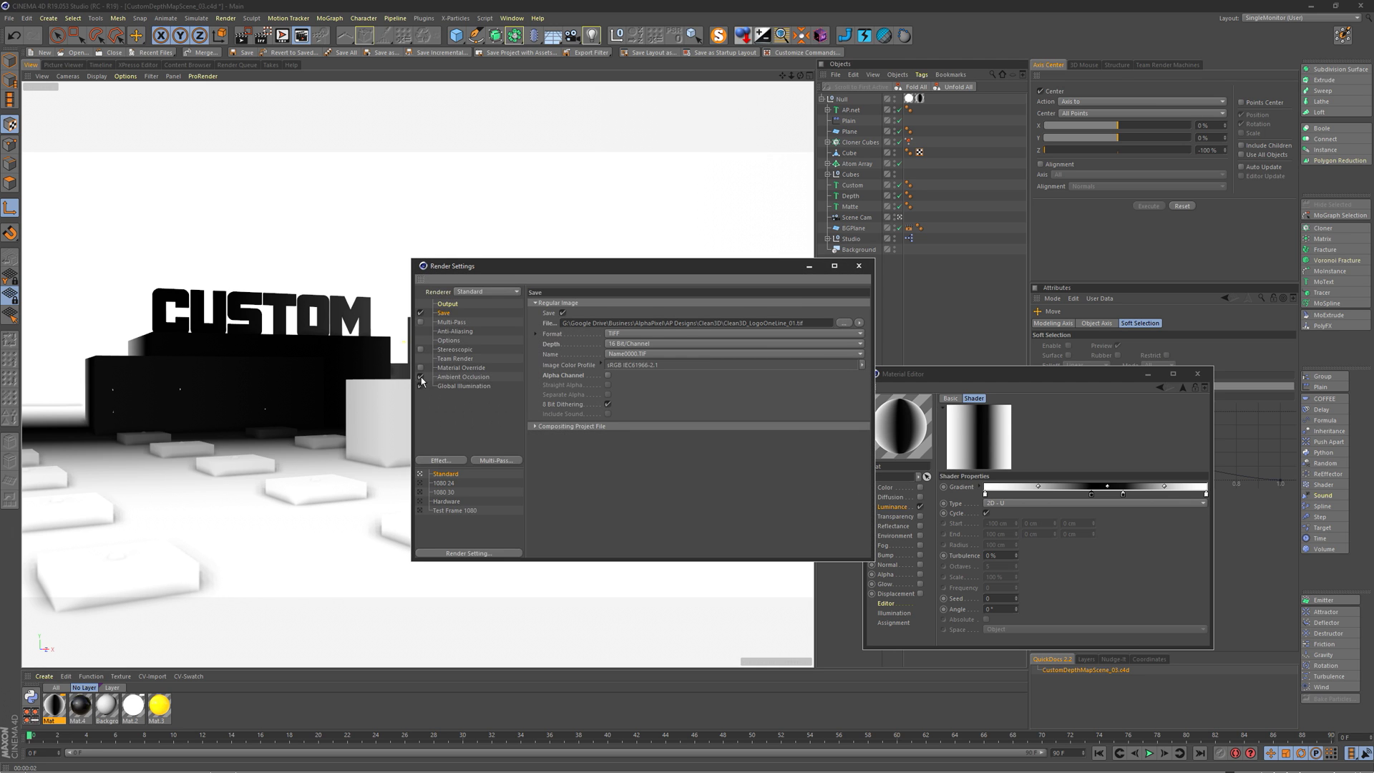
left_click(420, 376)
left_click(420, 386)
left_click(859, 266)
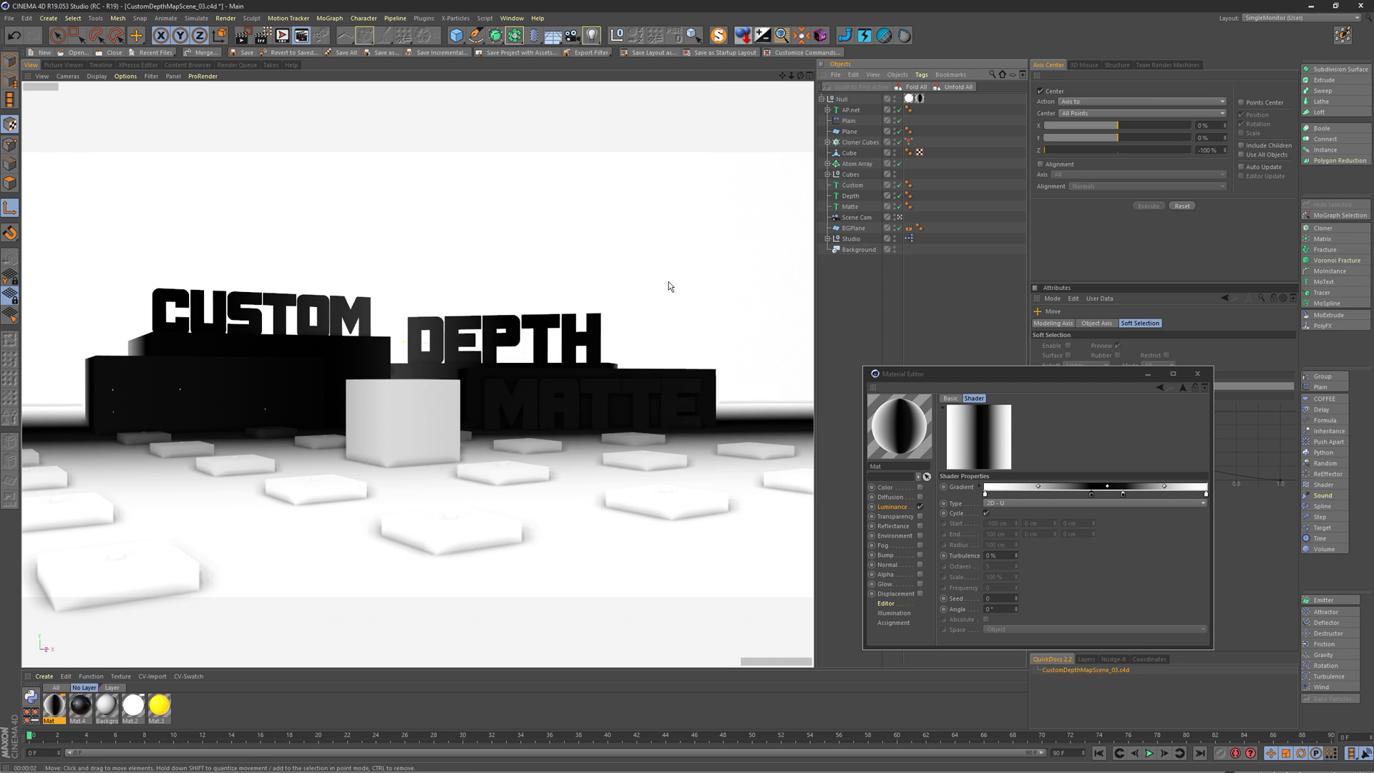
key("ctrl+r")
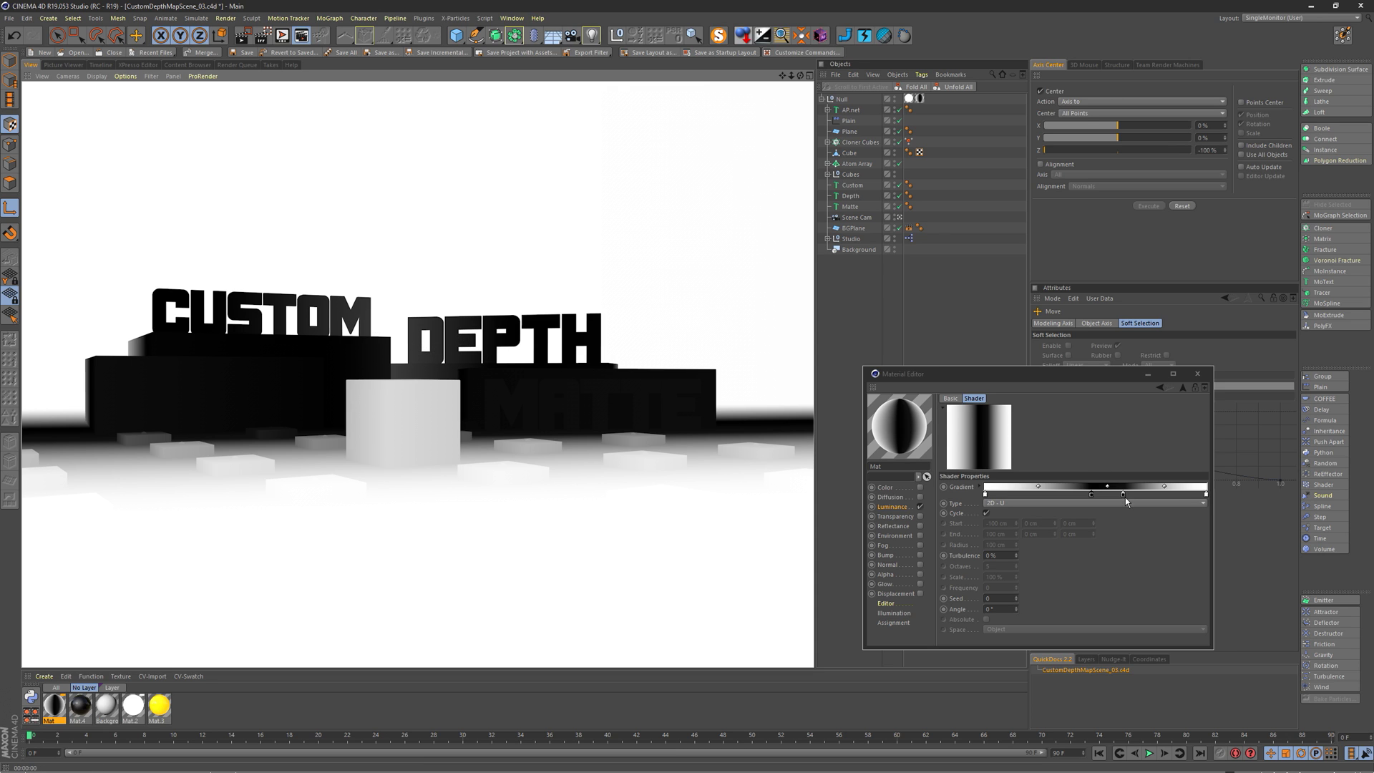
left_click_drag(1089, 492, 1122, 493)
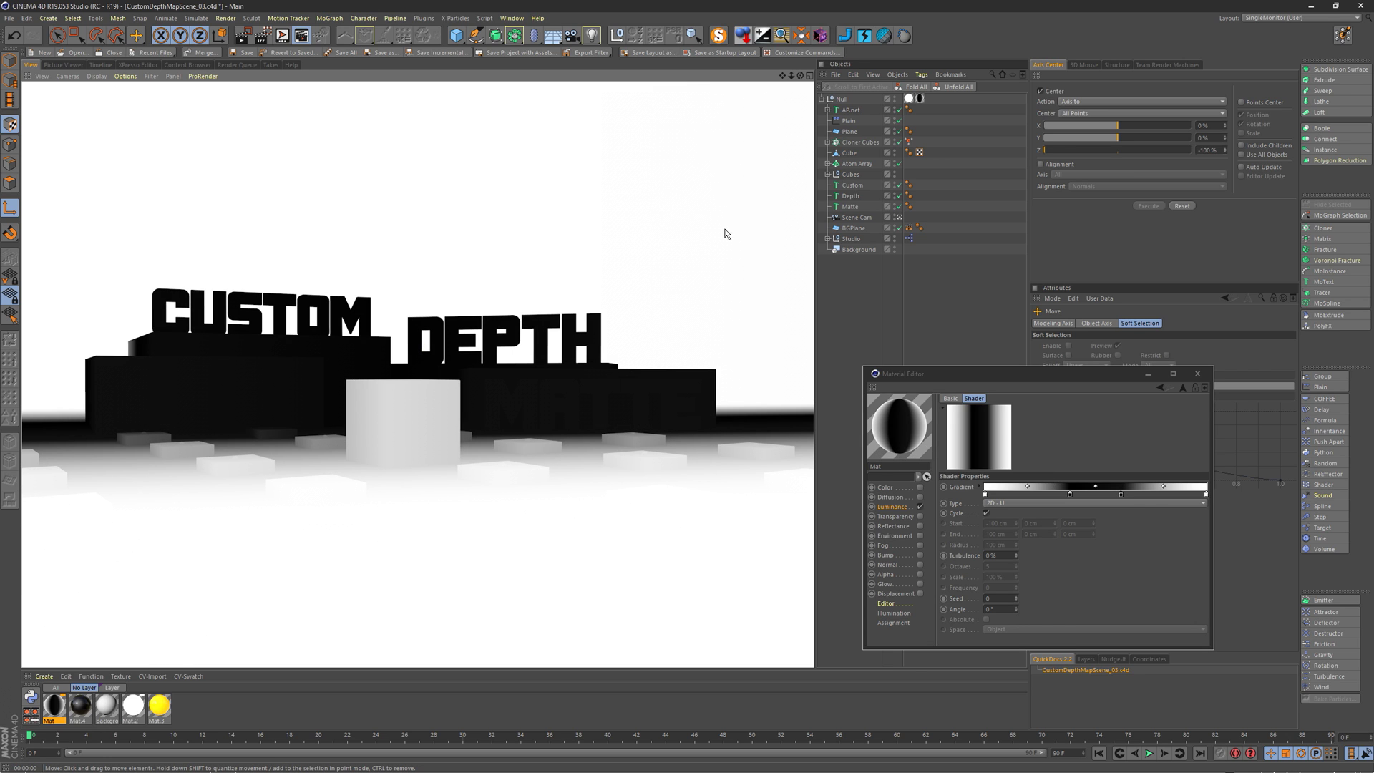
Close the Material Editor, render DepthPass.tif to the Picture Viewer, and switch to After Effects.
left_click(861, 267)
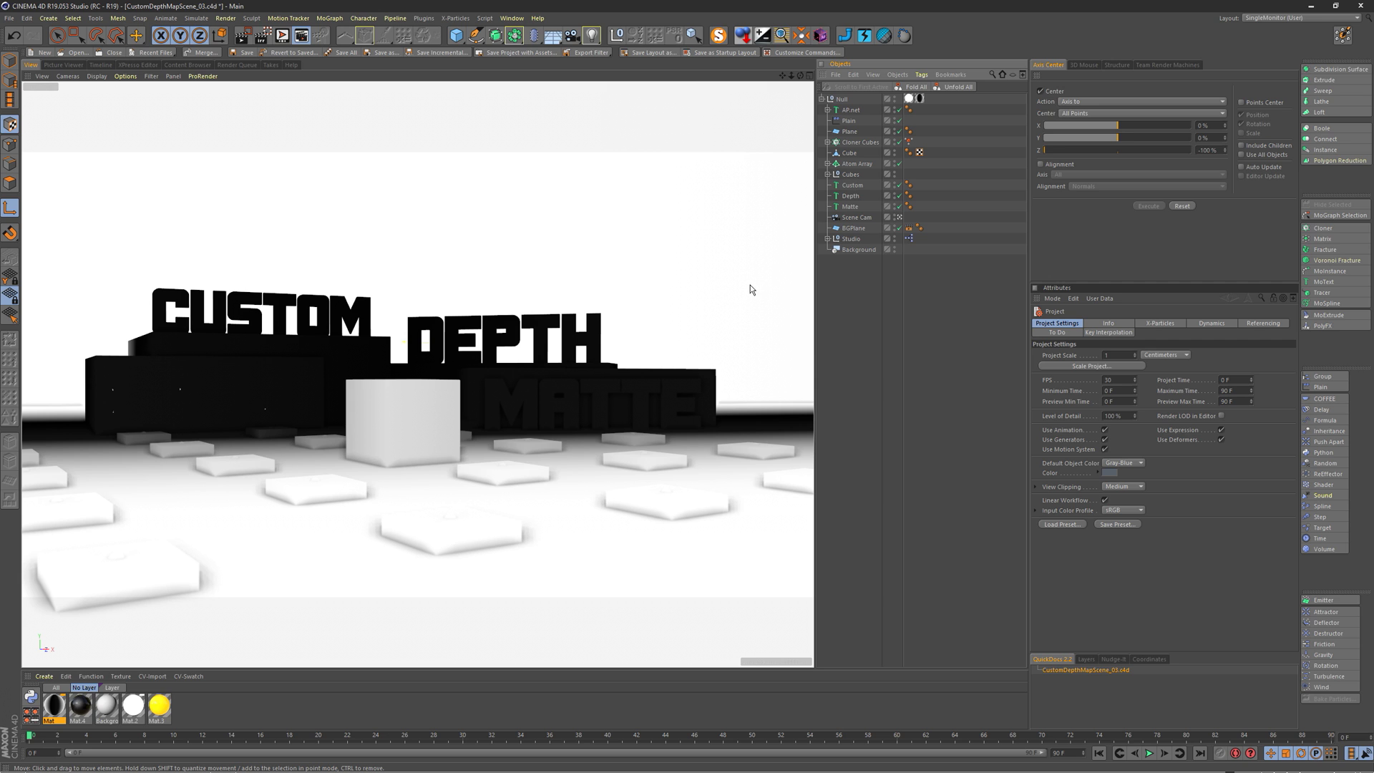
key("ctrl+b")
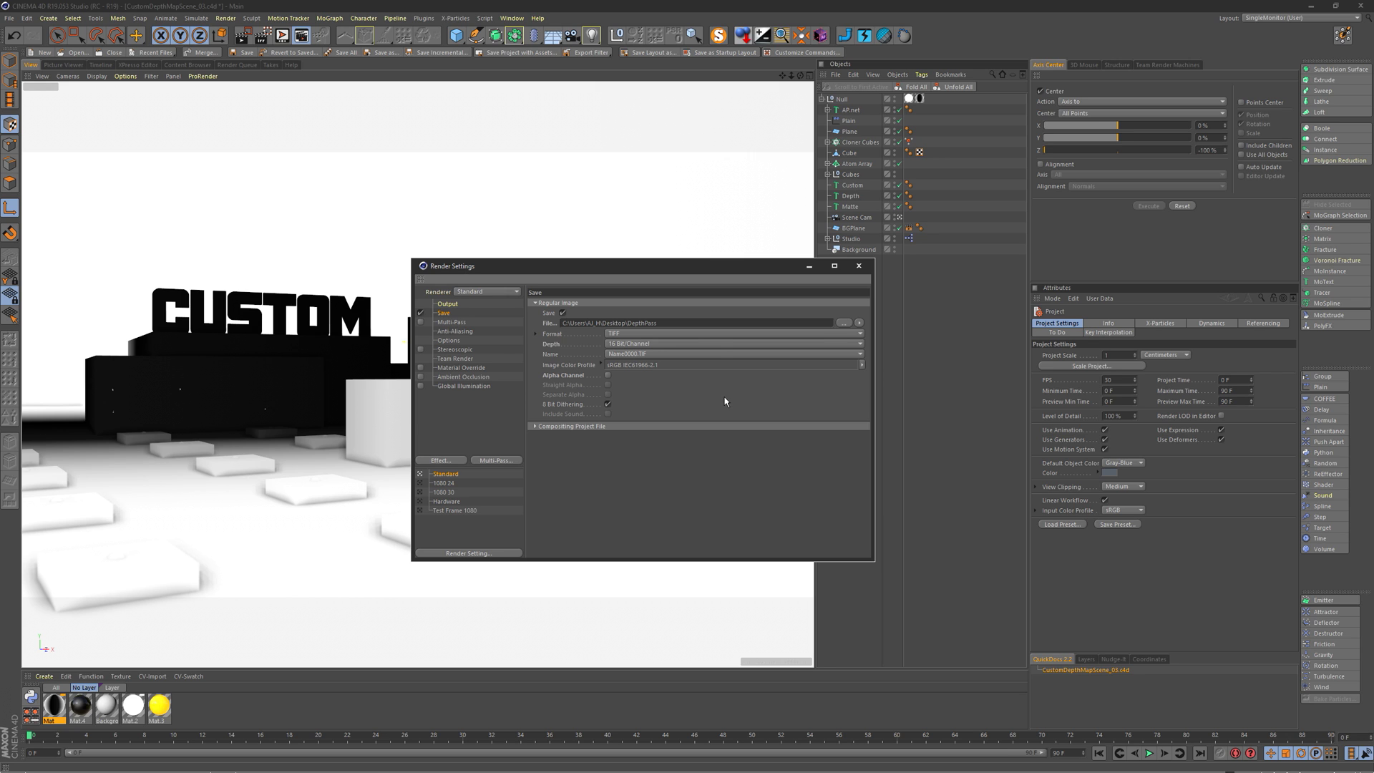
key("shift+r")
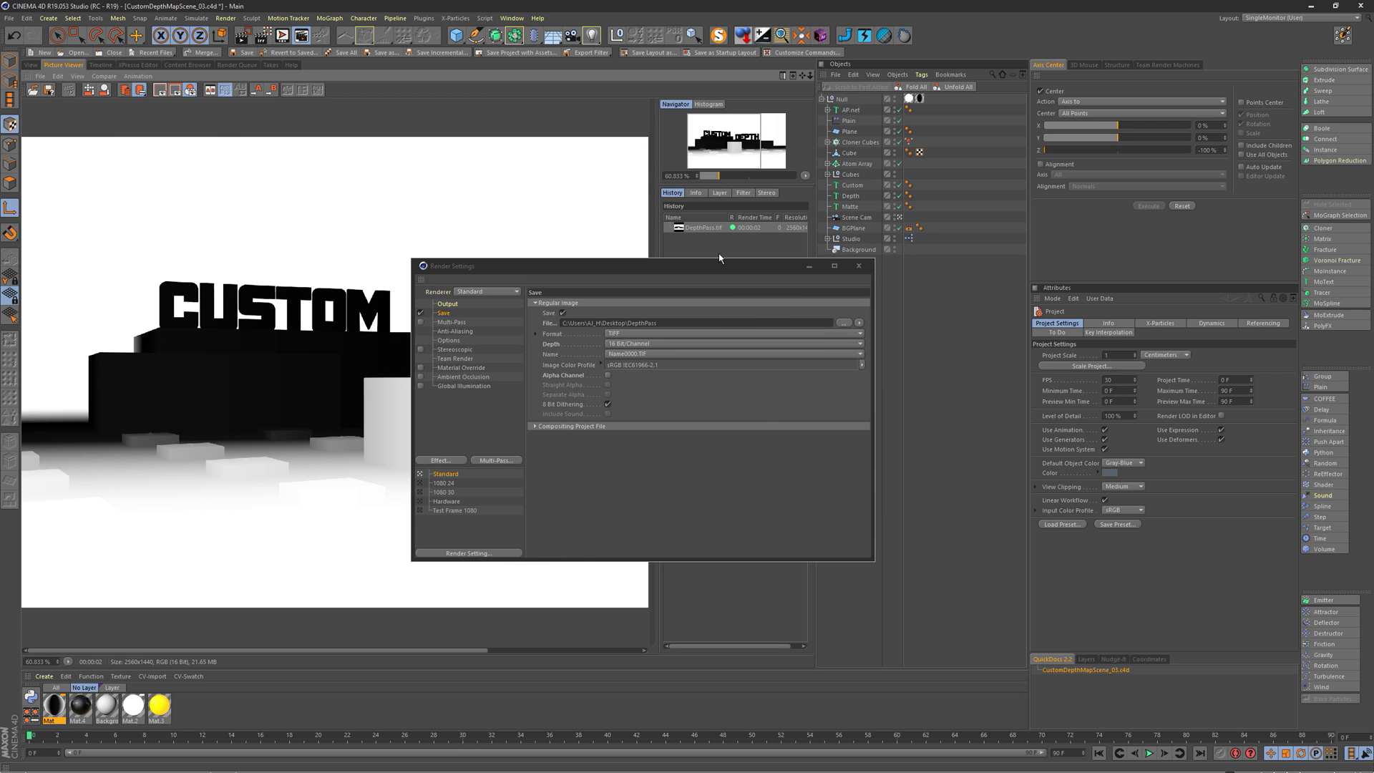
left_click_drag(718, 266, 973, 274)
key("alt+Tab")
Import DepthPass.tif and DepthScene.tif, then make a DepthScene composition from DepthScene.tif.
left_click(719, 374)
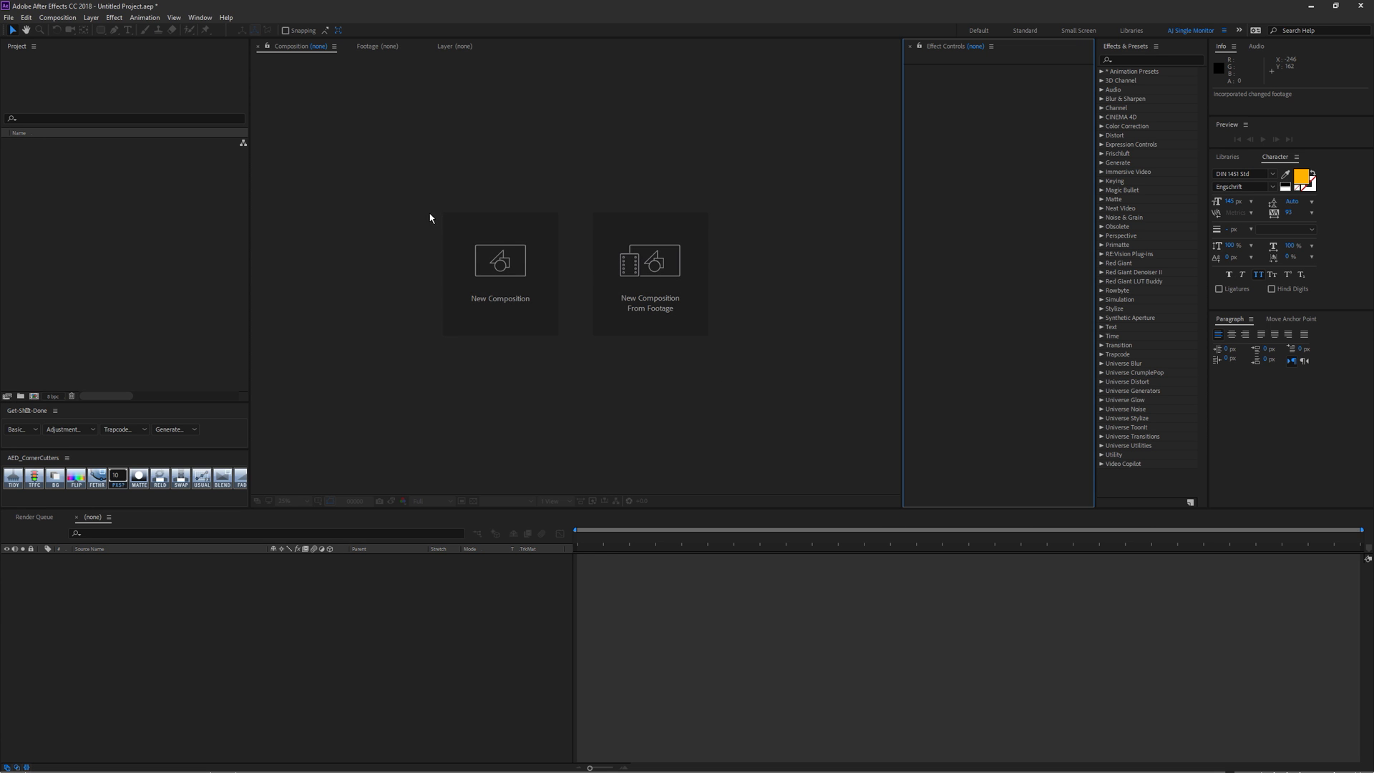
double_click(229, 229)
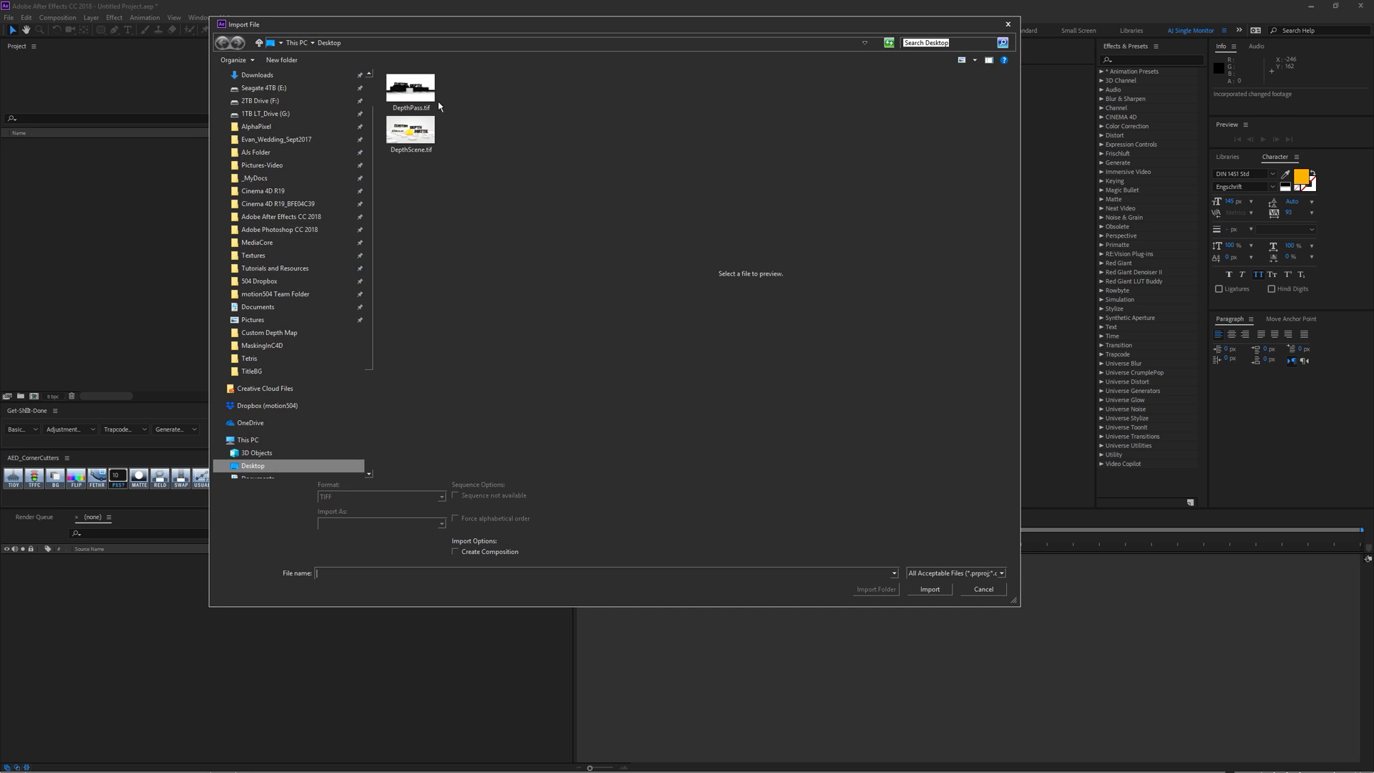
left_click_drag(477, 91, 414, 140)
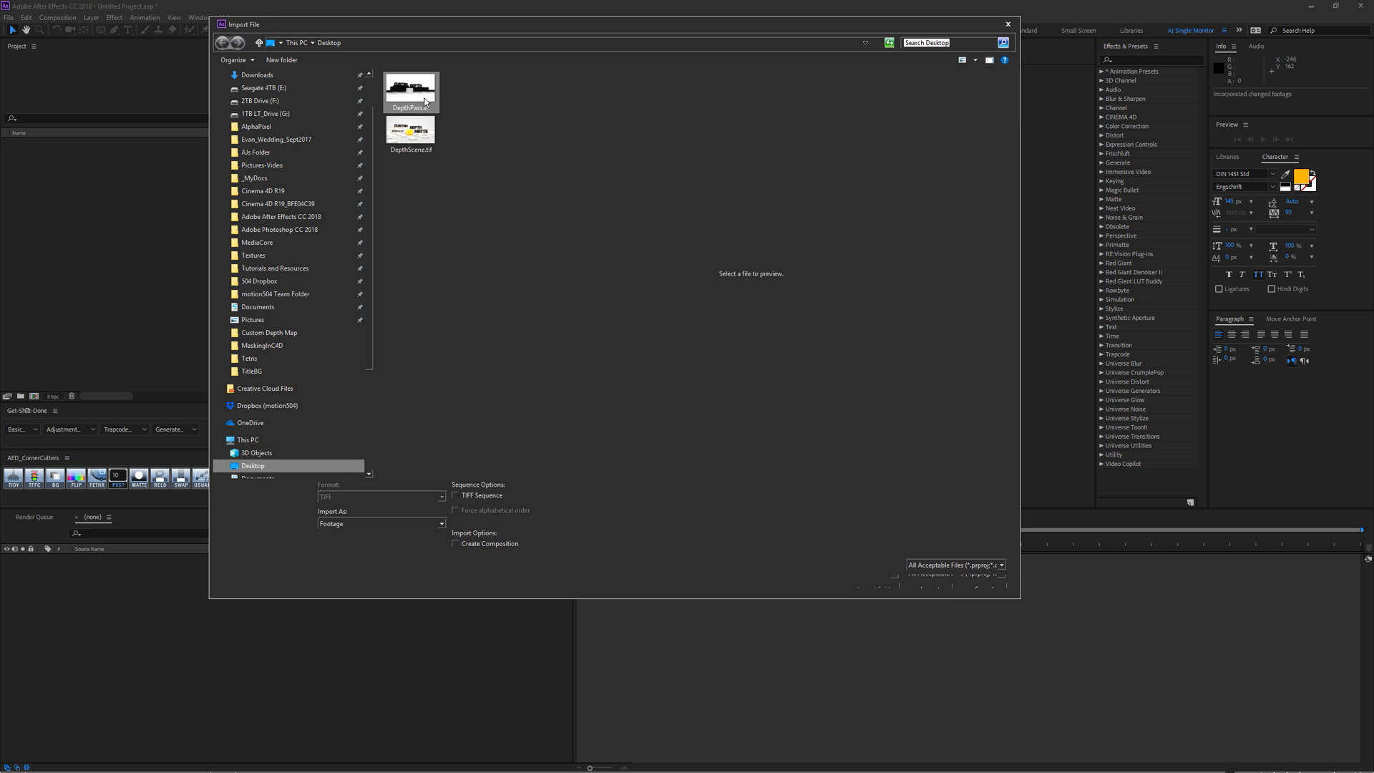
left_click(928, 581)
left_click(85, 176)
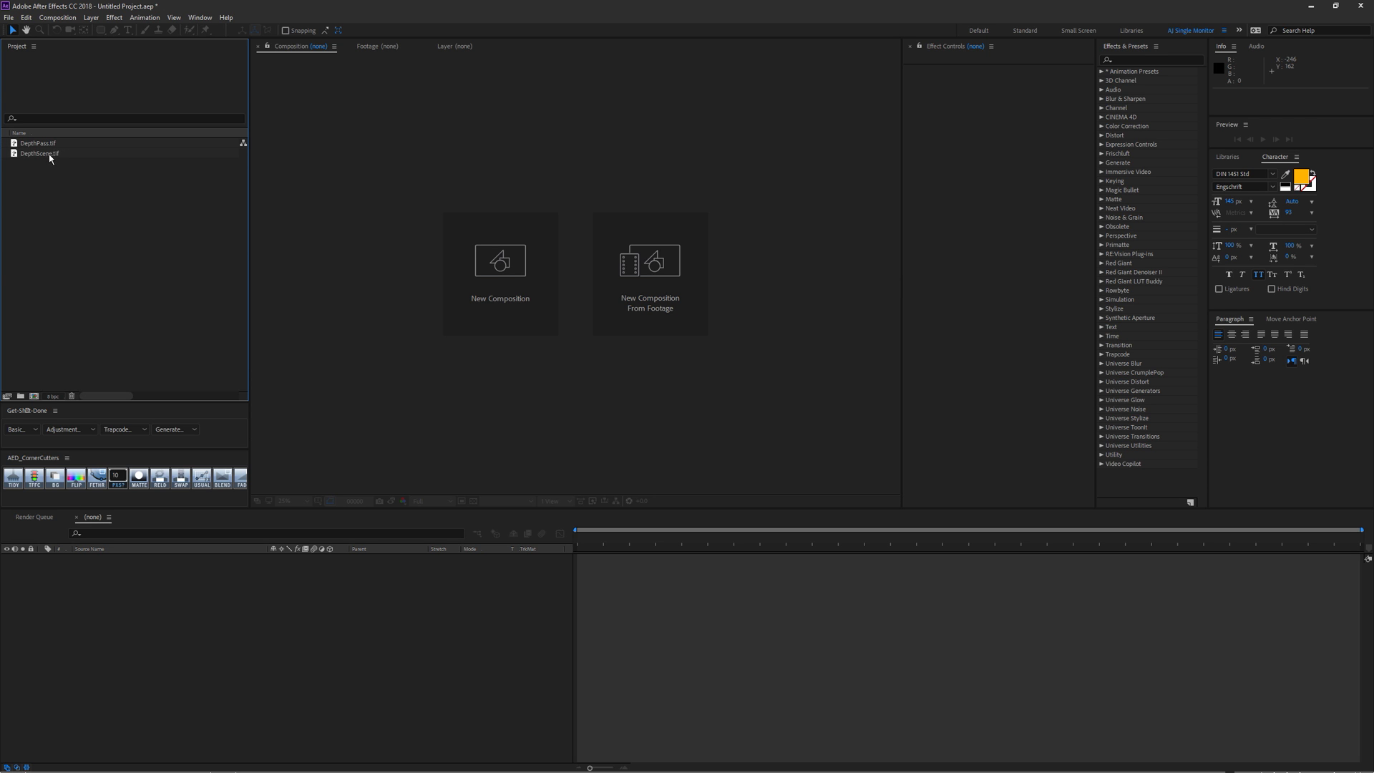
left_click(52, 154)
left_click_drag(30, 385, 34, 396)
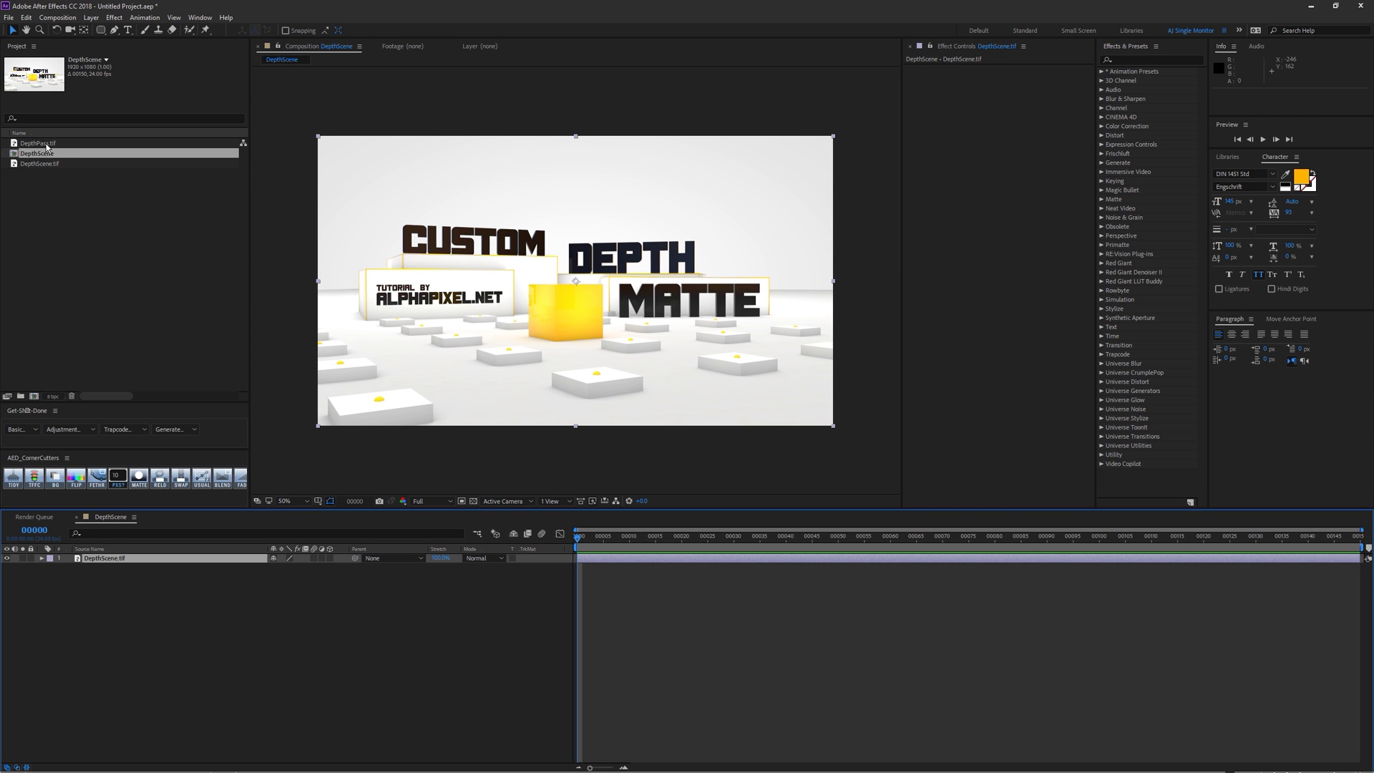
Place DepthPass.tif as a hidden top layer, select DepthScene.tif, and expand the Frischluft effects.
left_click(2, 179)
left_click_drag(27, 145, 163, 566)
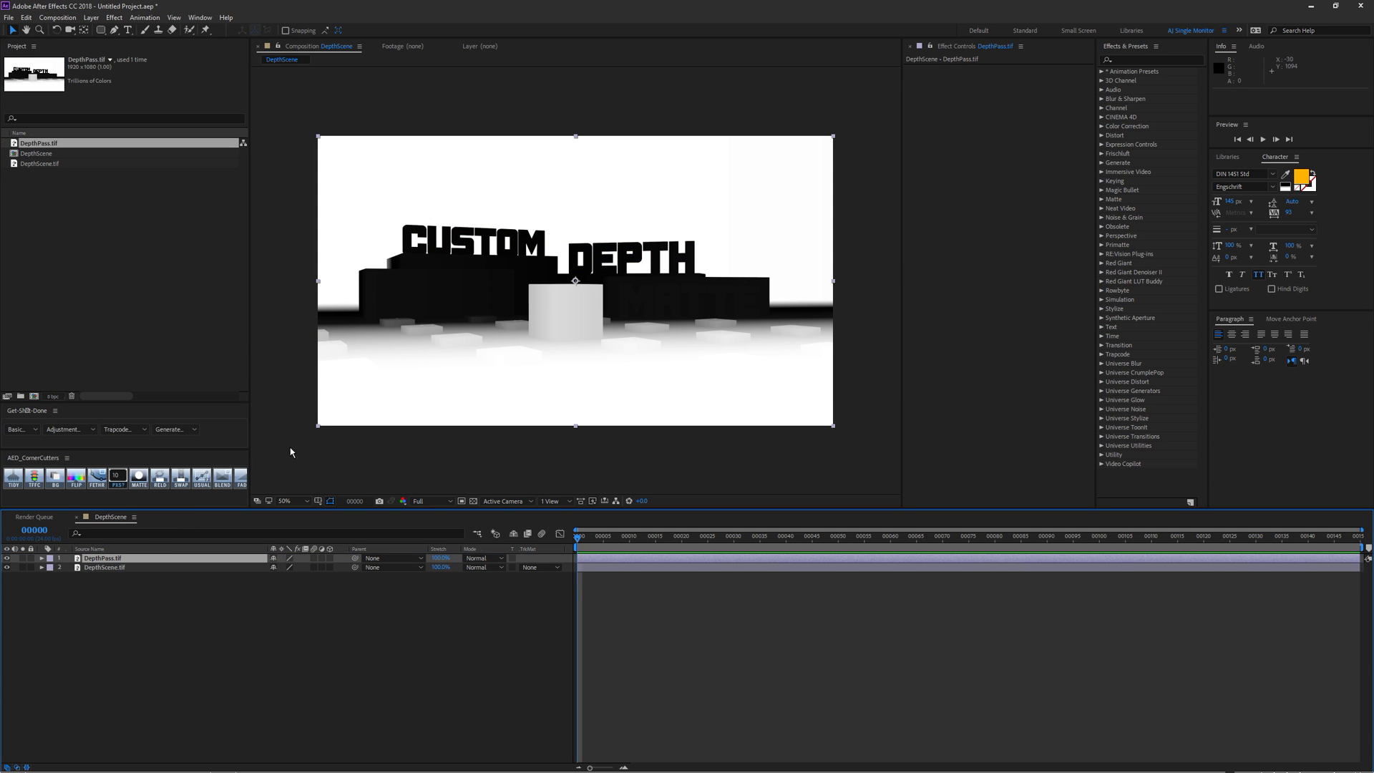
left_click(7, 558)
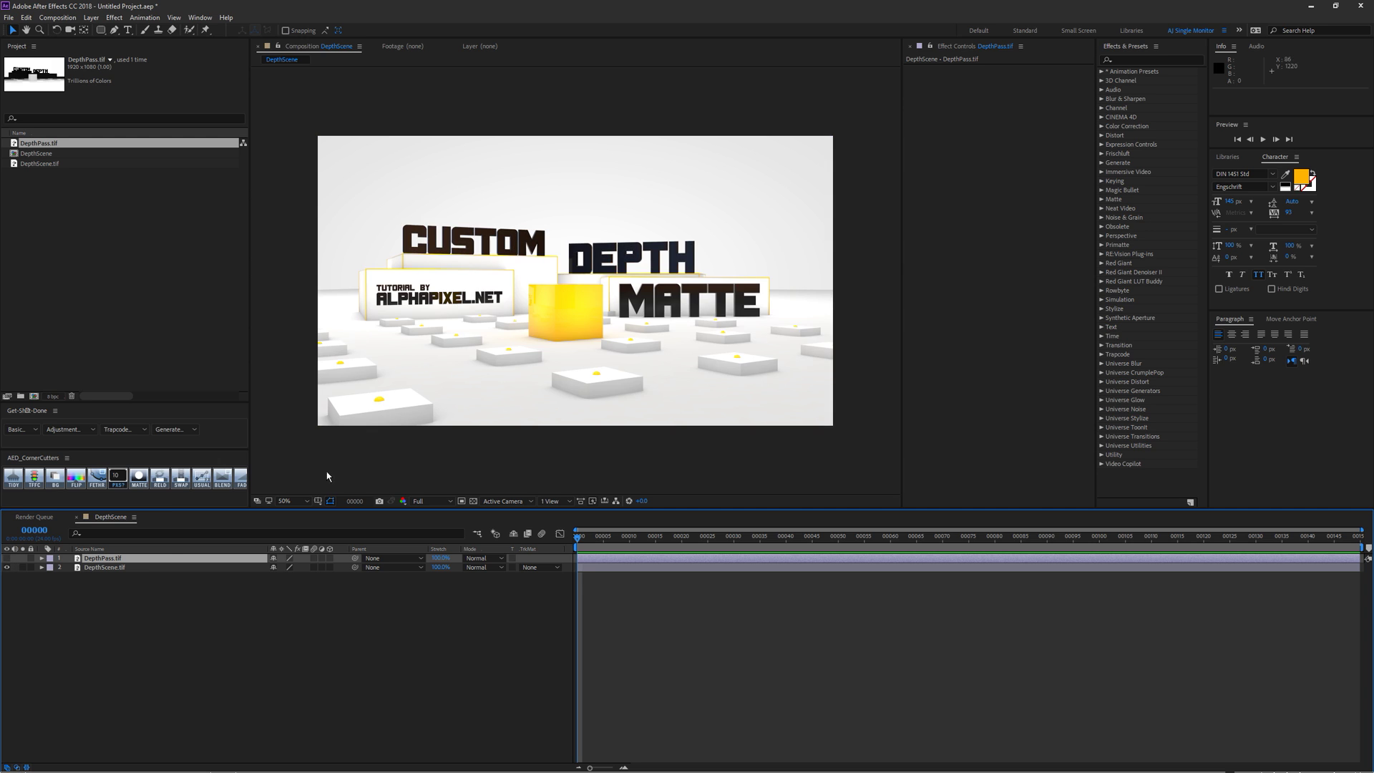
left_click(108, 567)
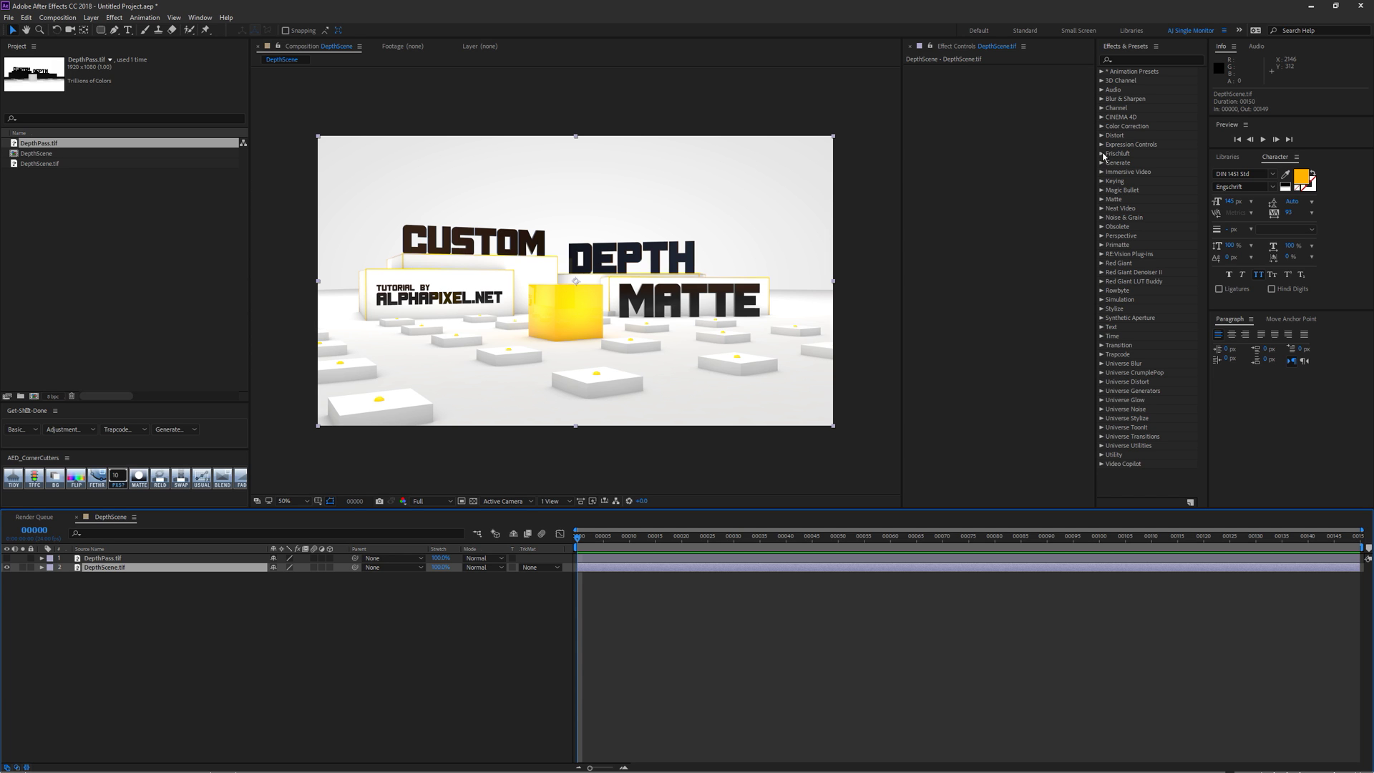
left_click(1102, 154)
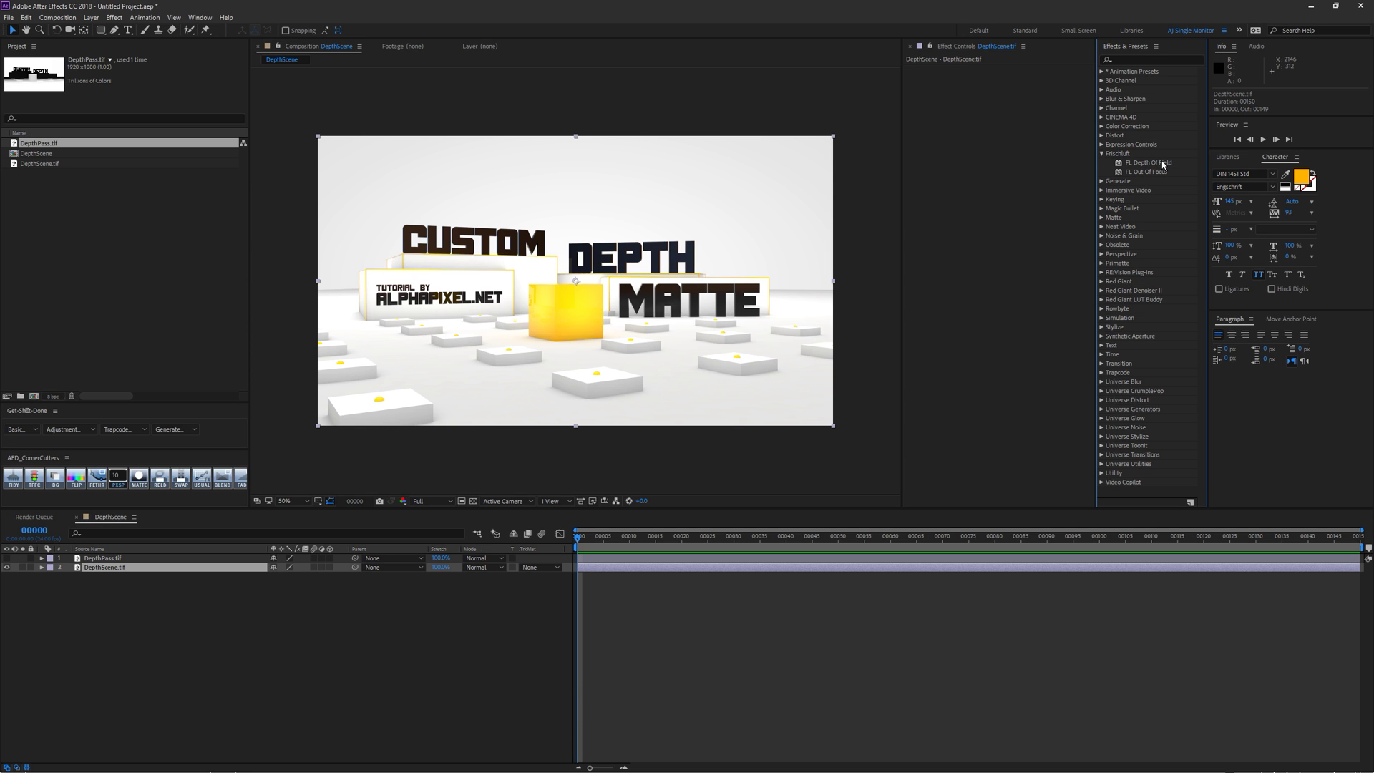
Apply FL Depth Of Field using DepthPass.tif as depth layer, radius about 6.8, inverted depth buffer.
left_click_drag(1163, 166, 1016, 175)
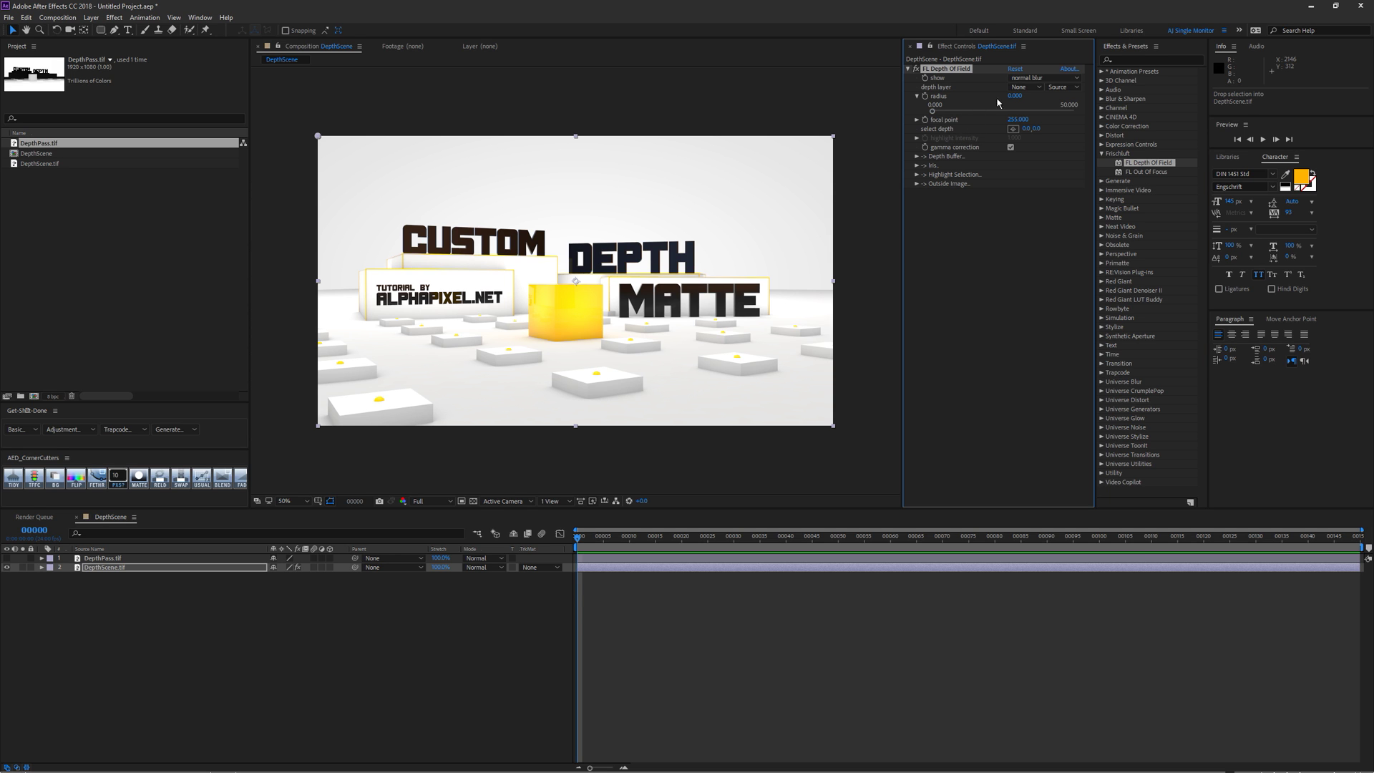
left_click(1019, 89)
left_click(1046, 113)
left_click_drag(933, 108, 964, 119)
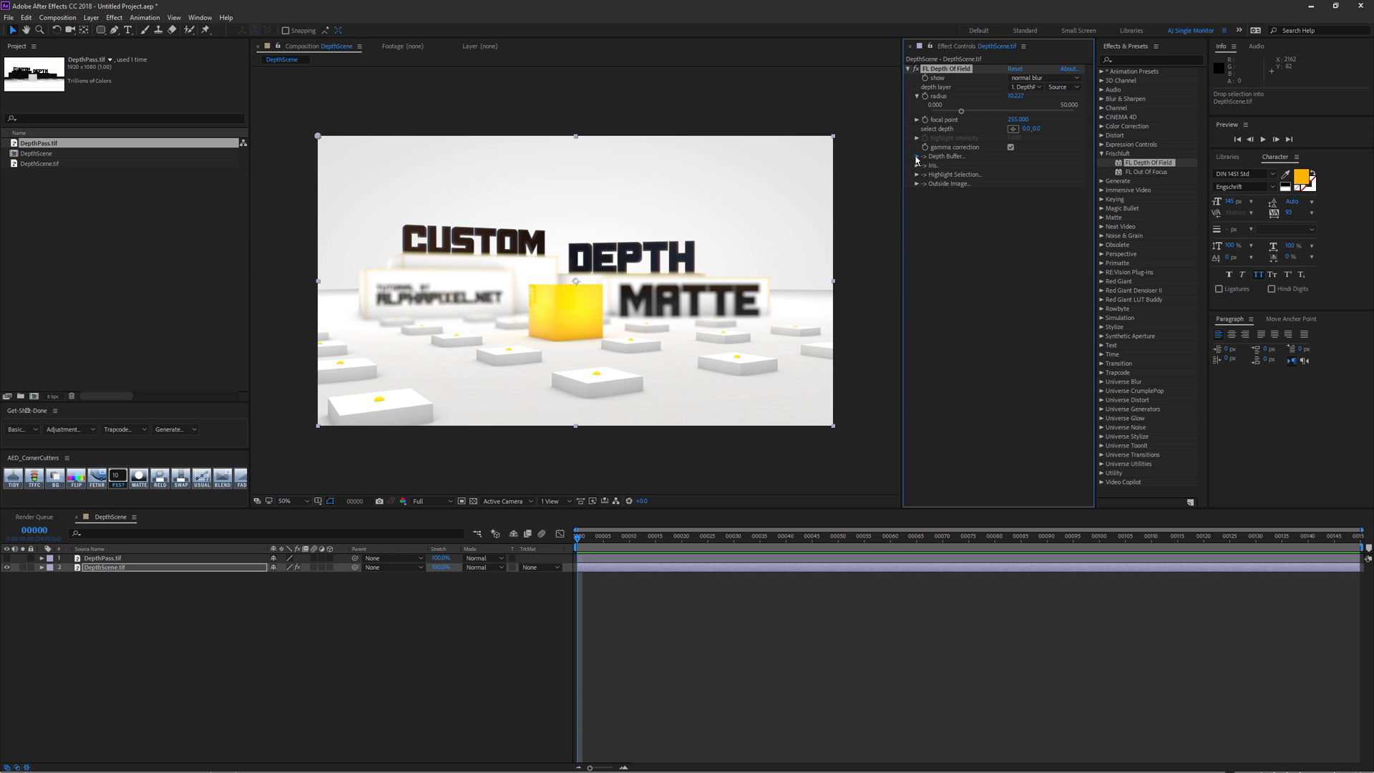
left_click(917, 156)
left_click(1011, 165)
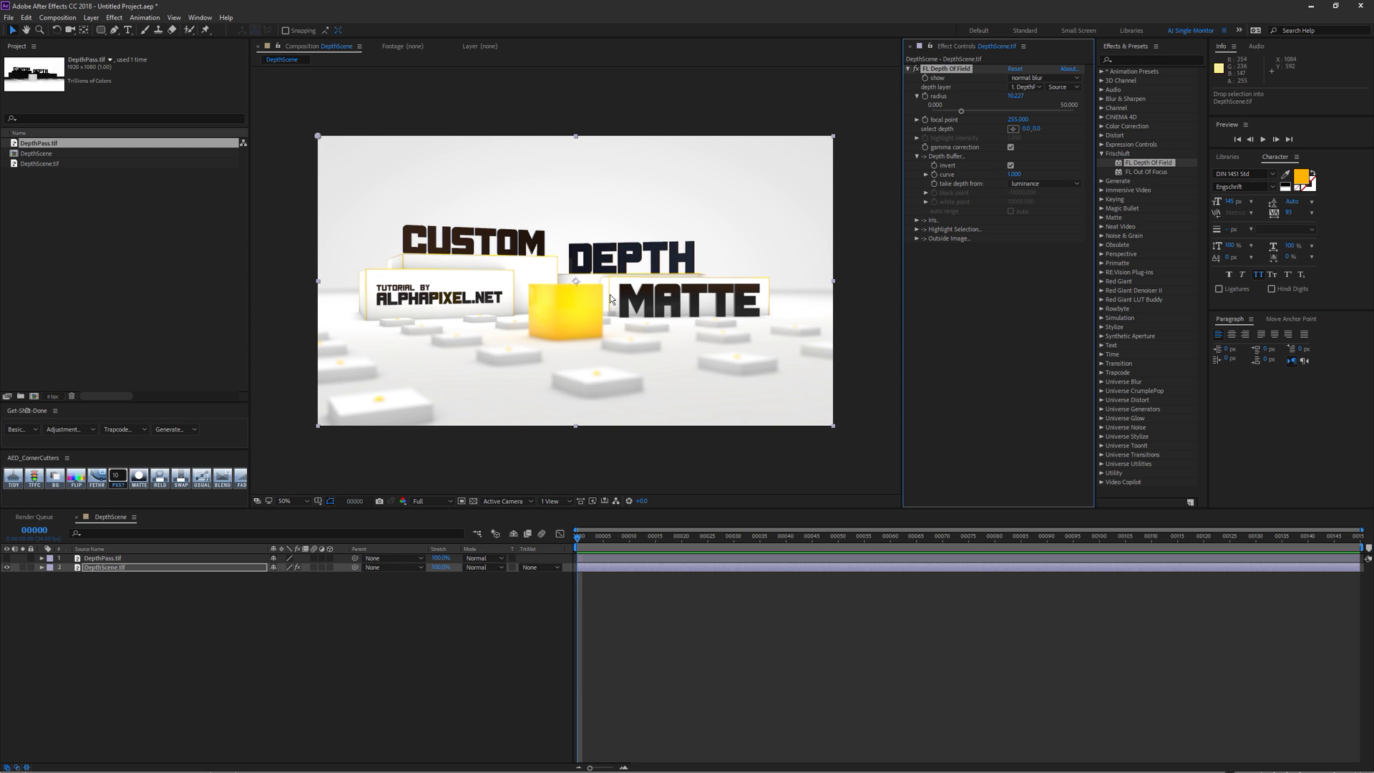
Retune the FL Depth Of Field radius to about 8.14, preview the depth buffer and sharp zone, then restore normal blur.
left_click(976, 111)
left_click(1045, 78)
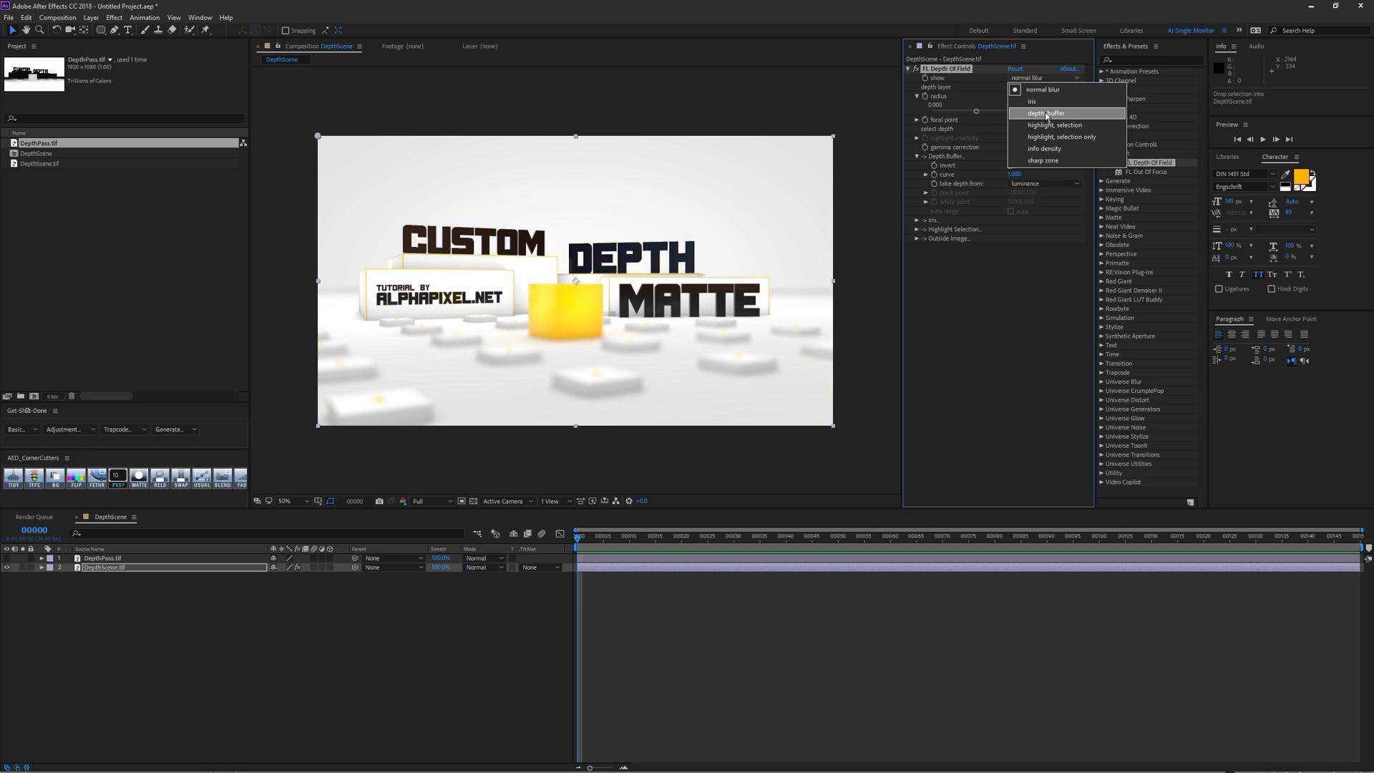
left_click(1046, 114)
left_click(1045, 78)
left_click(1060, 161)
key("ctrl+z")
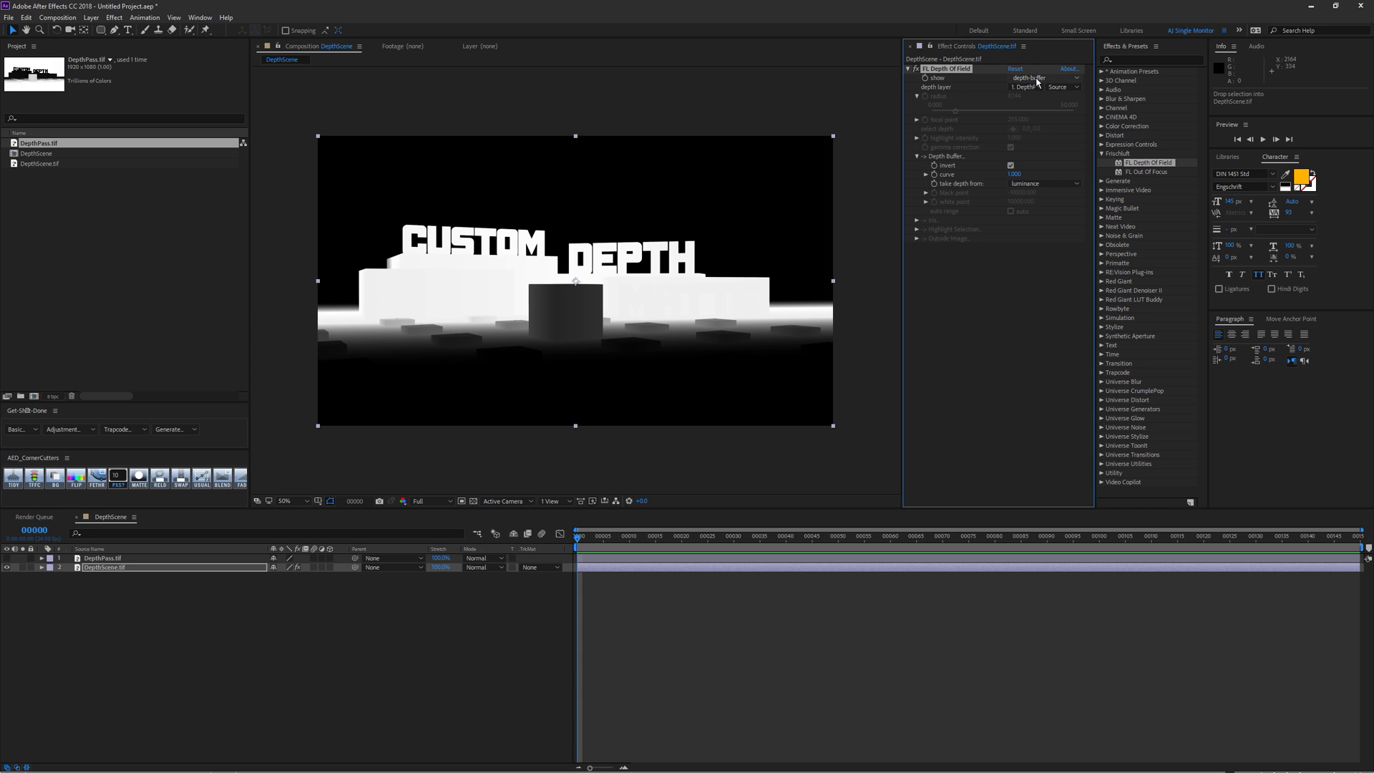
left_click(1045, 78)
left_click(1042, 89)
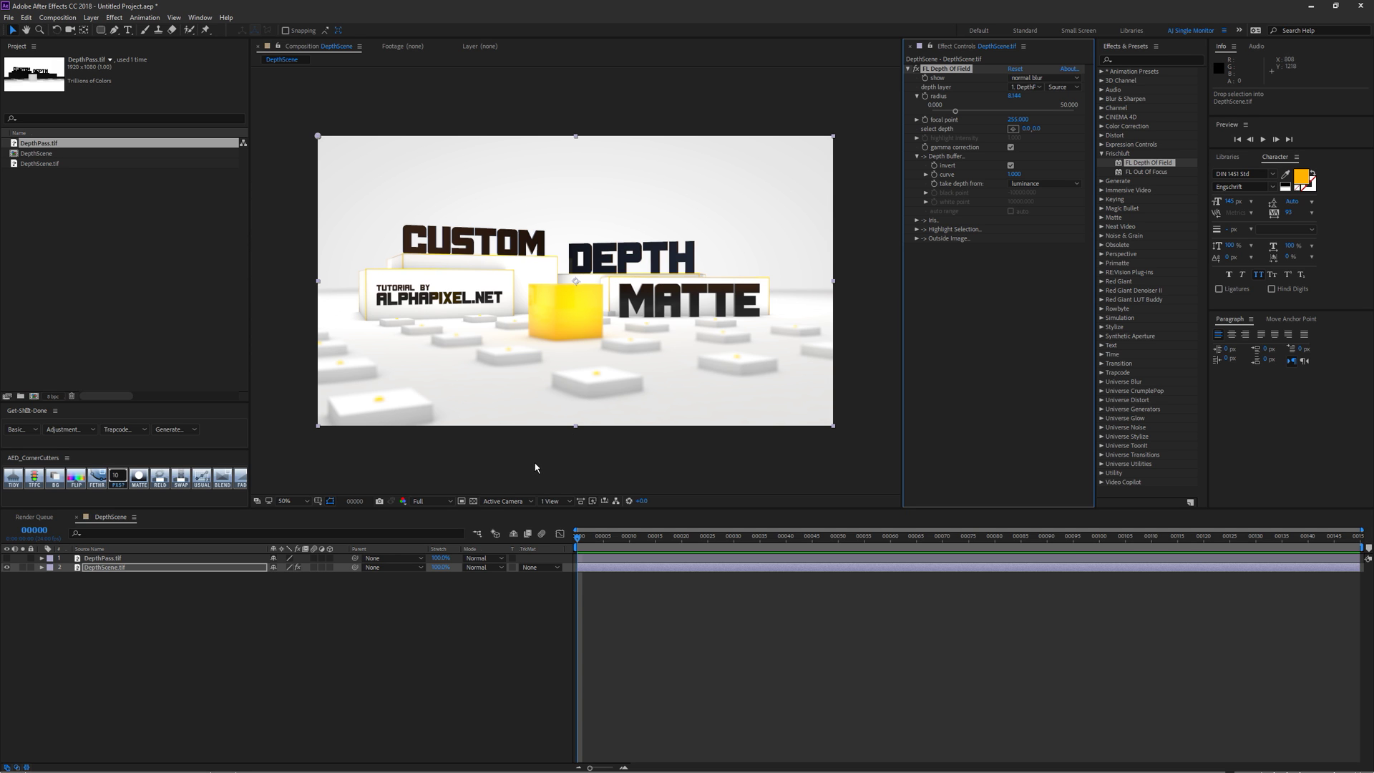
Back in Cinema 4D, set the Render Settings save format to RPF, review its options, and close the dialog.
key("alt+Tab")
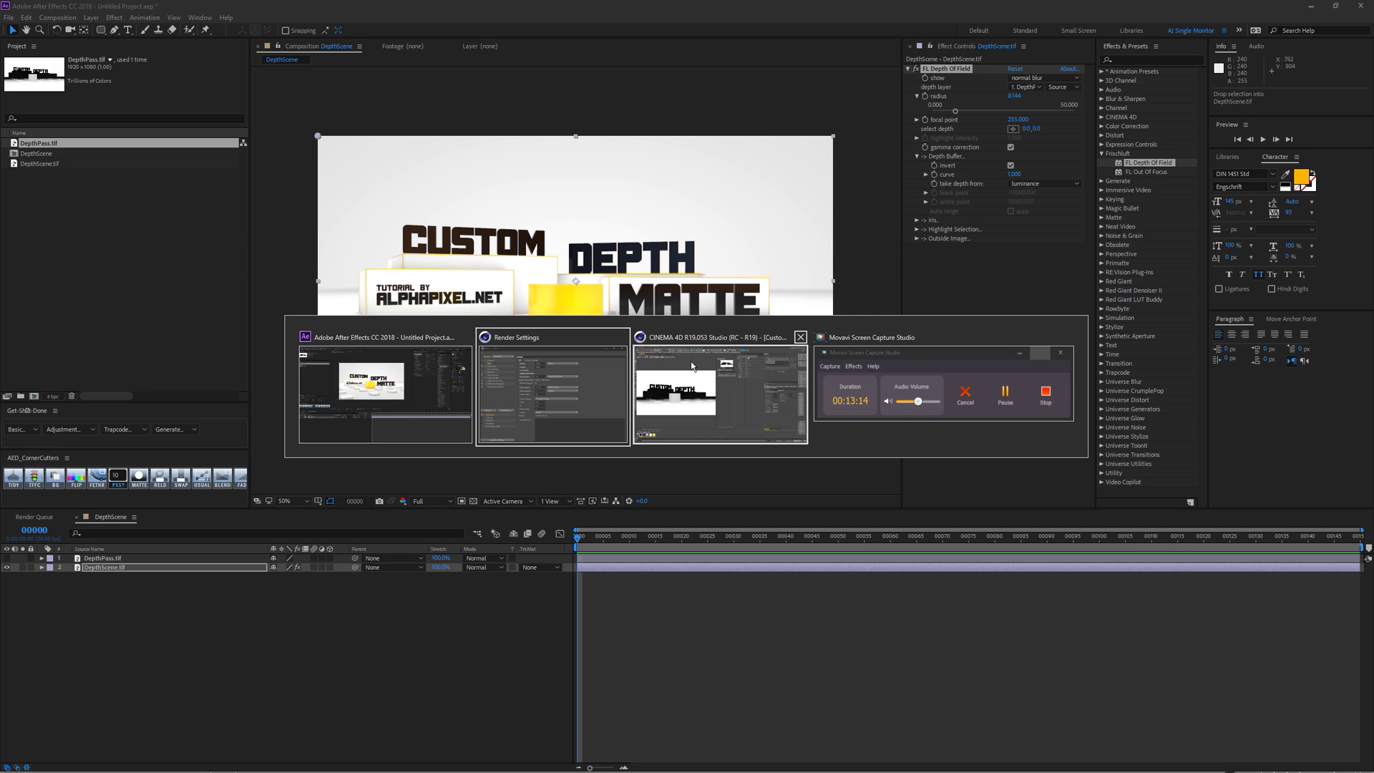
left_click(681, 385)
left_click(739, 322)
left_click(885, 341)
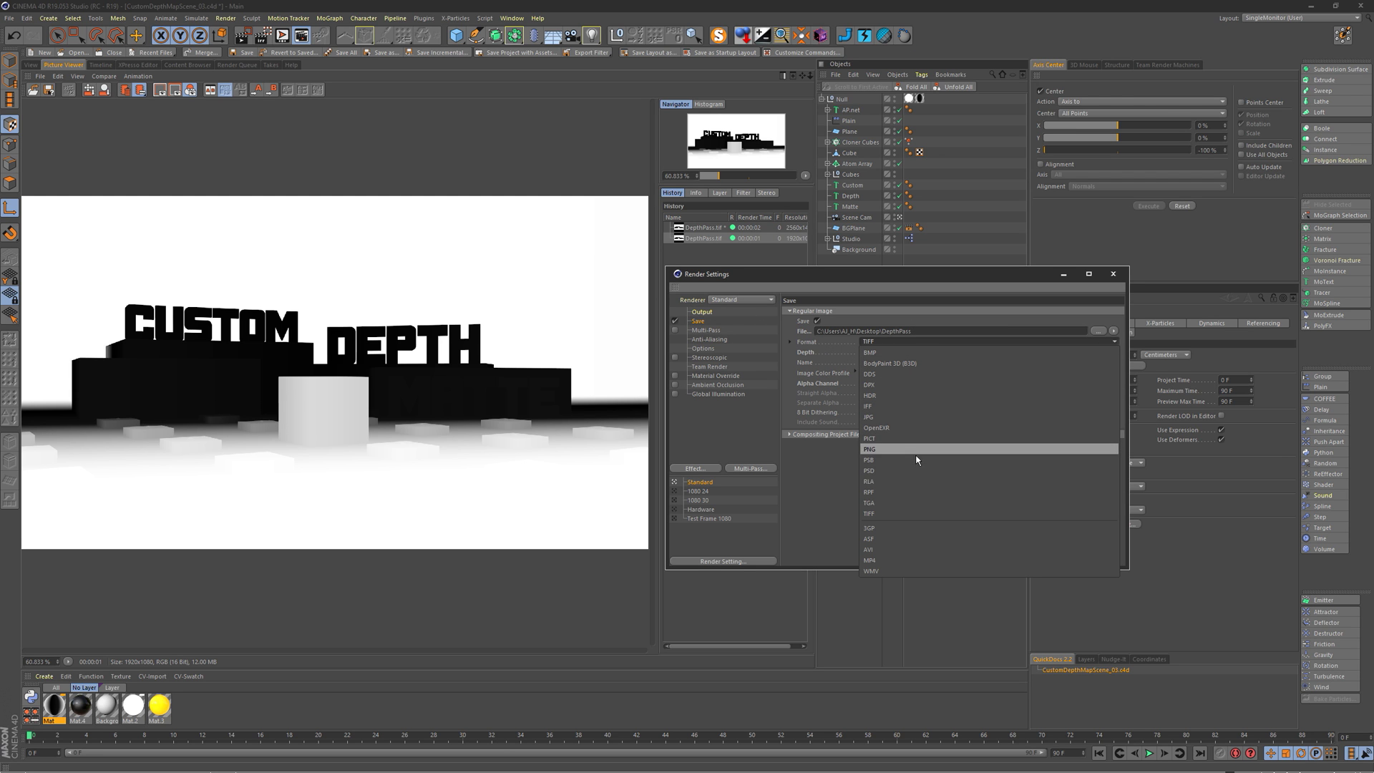
left_click(917, 491)
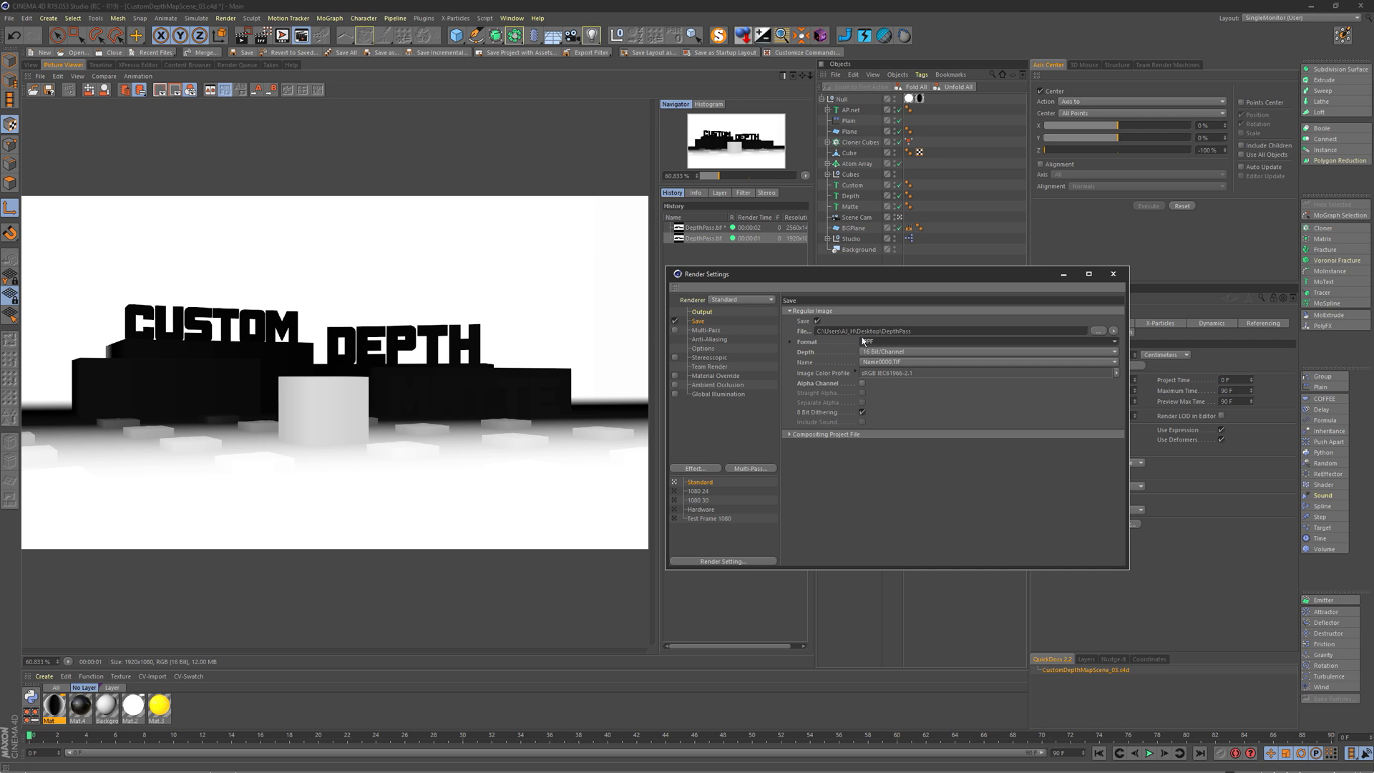
left_click(791, 342)
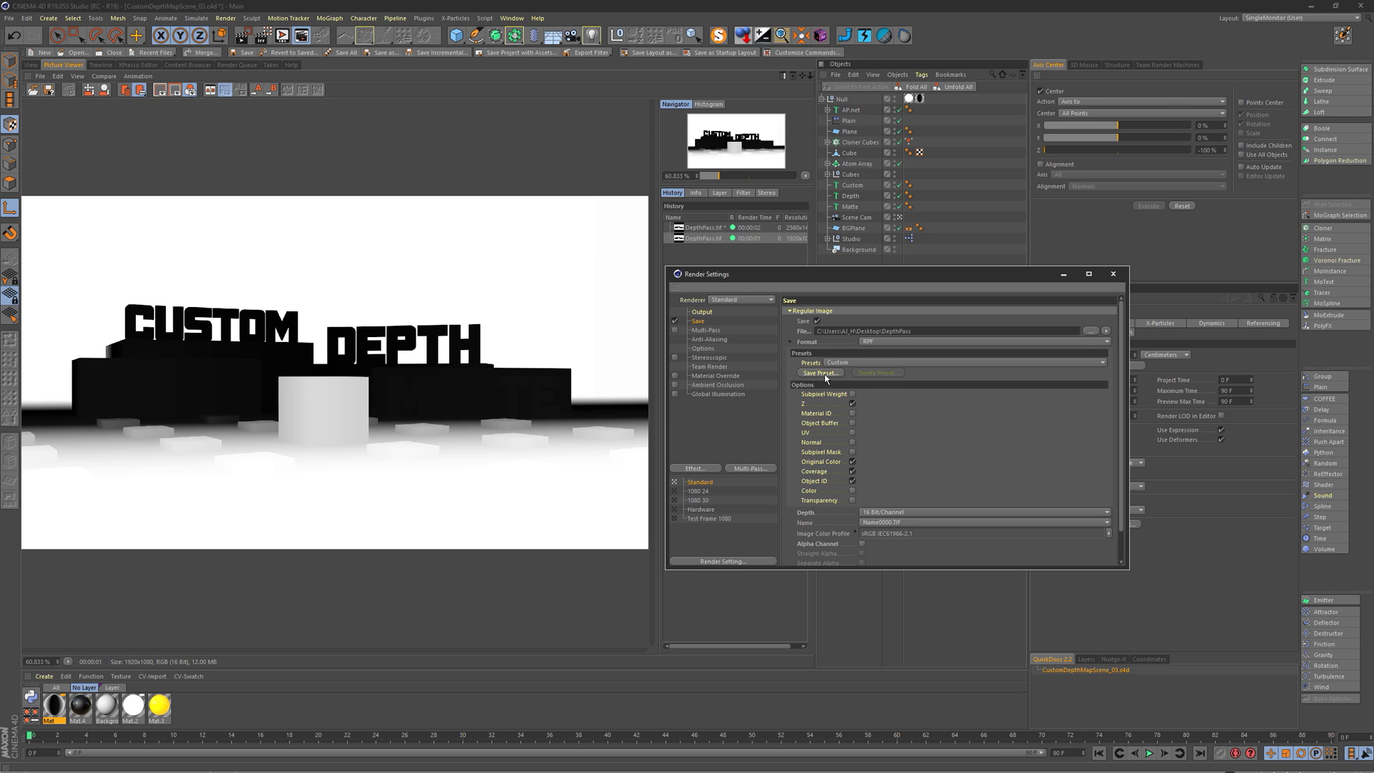
left_click(790, 342)
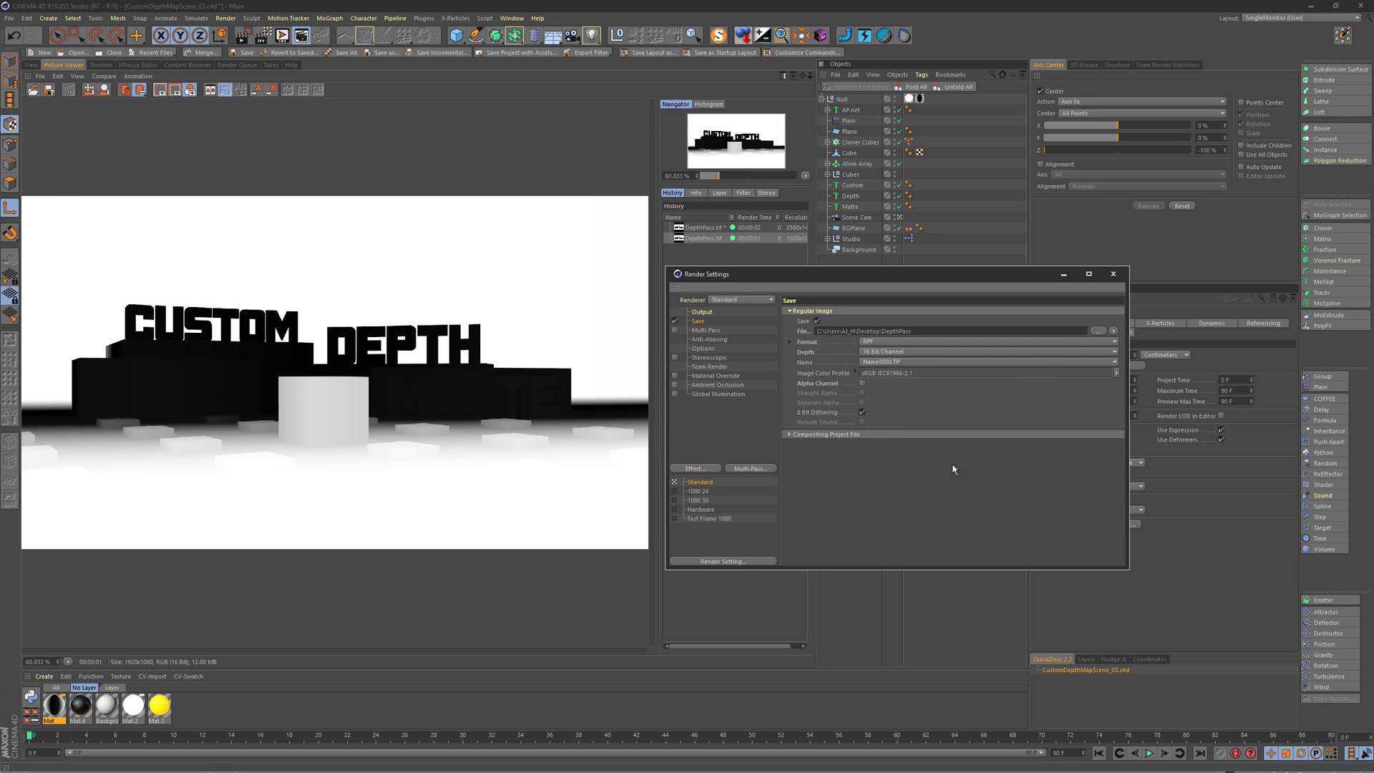
left_click(1114, 274)
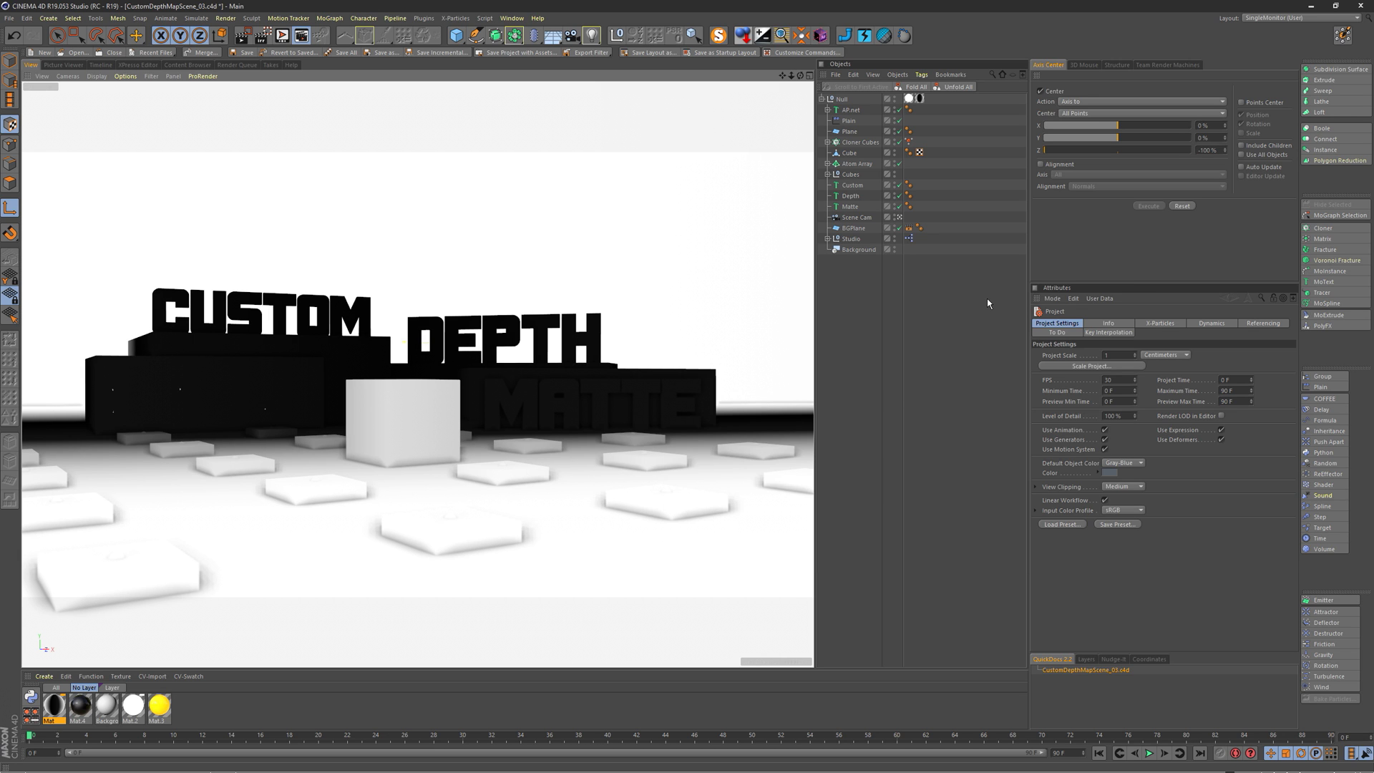